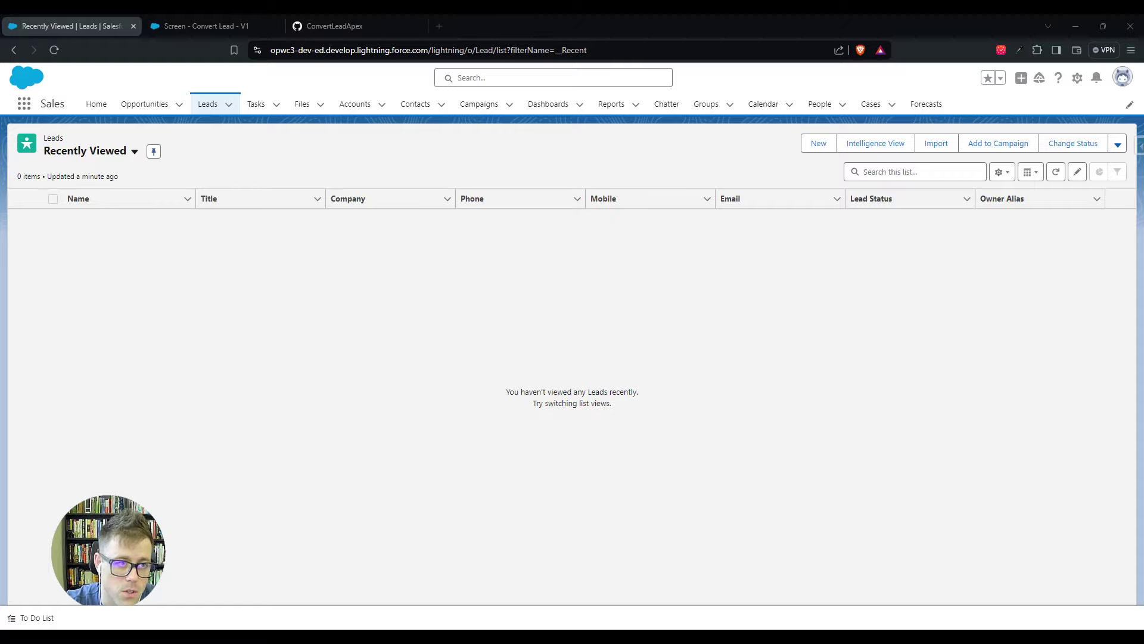
- Open the Developer Console from the Setup gear menu
{"action": "left_click", "coordinate": [184, 26]}
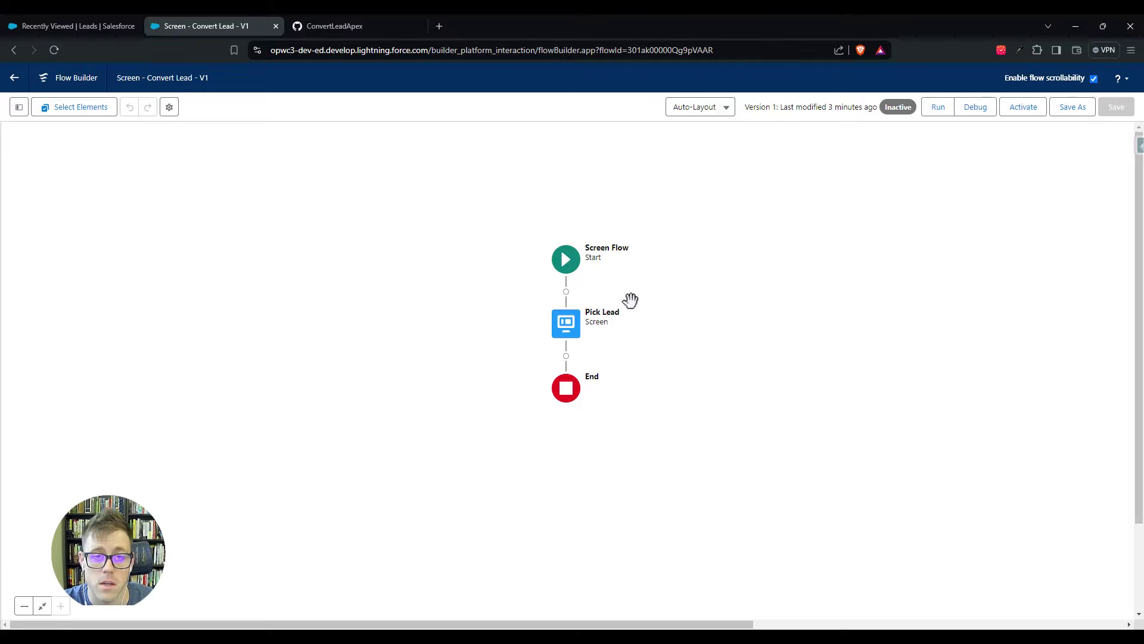
{"action": "left_click", "coordinate": [72, 26]}
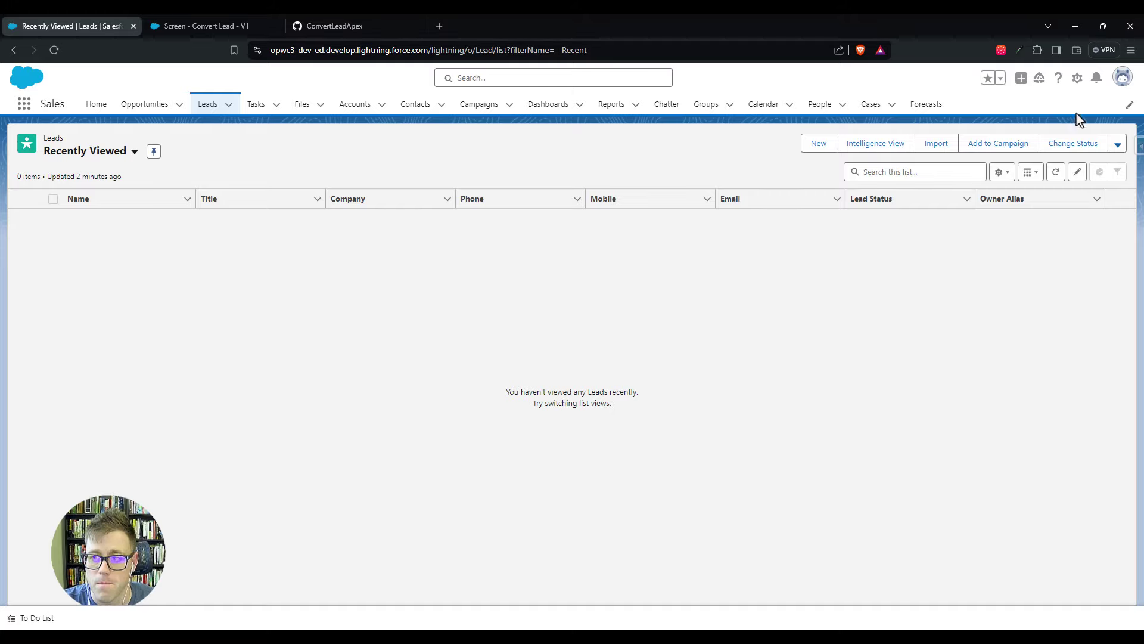
{"action": "left_click", "coordinate": [1078, 79]}
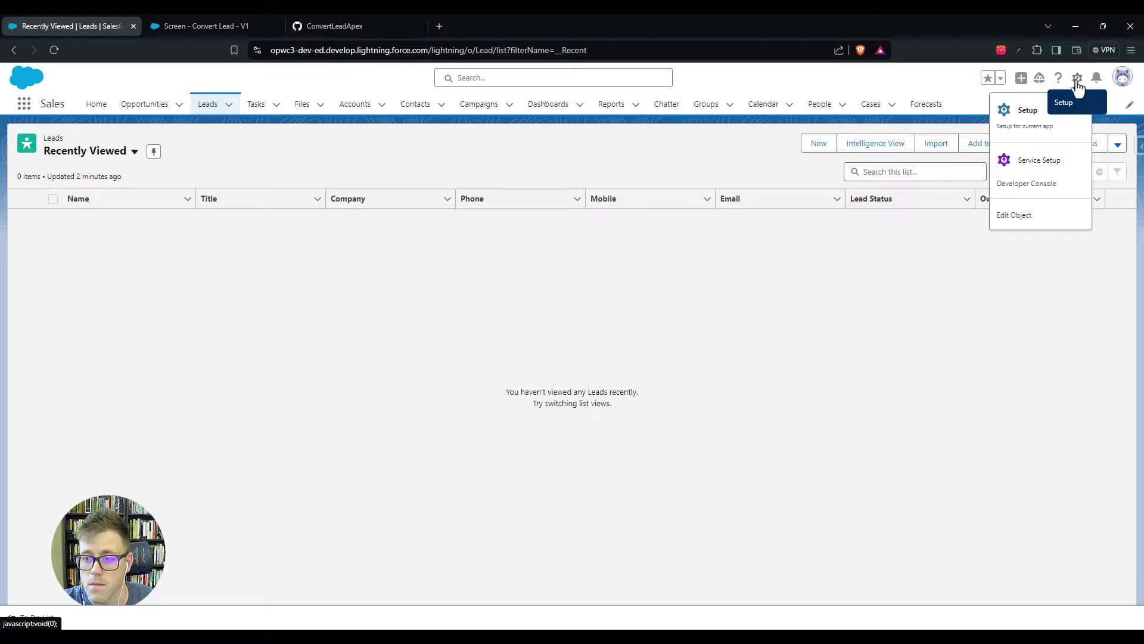
{"action": "left_click", "coordinate": [1035, 183]}
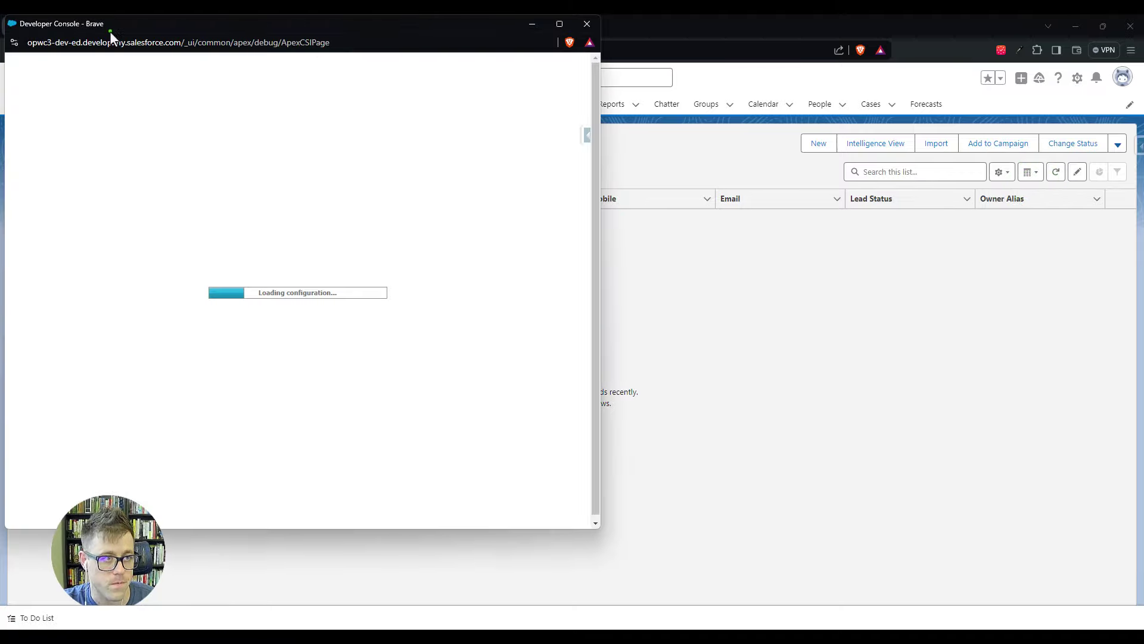
{"action": "left_click_drag", "start_coordinate": [109, 31], "coordinate": [369, 61]}
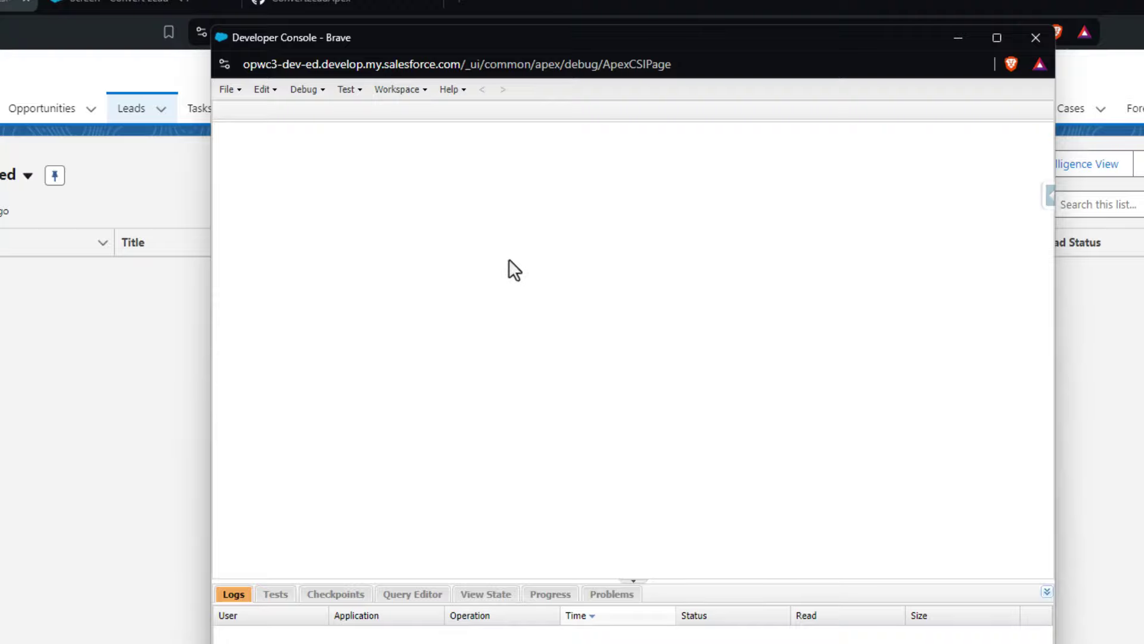
- Start a new Apex class named ConvertLeadApex
{"action": "left_click", "coordinate": [228, 91]}
{"action": "mouse_move", "coordinate": [239, 114]}
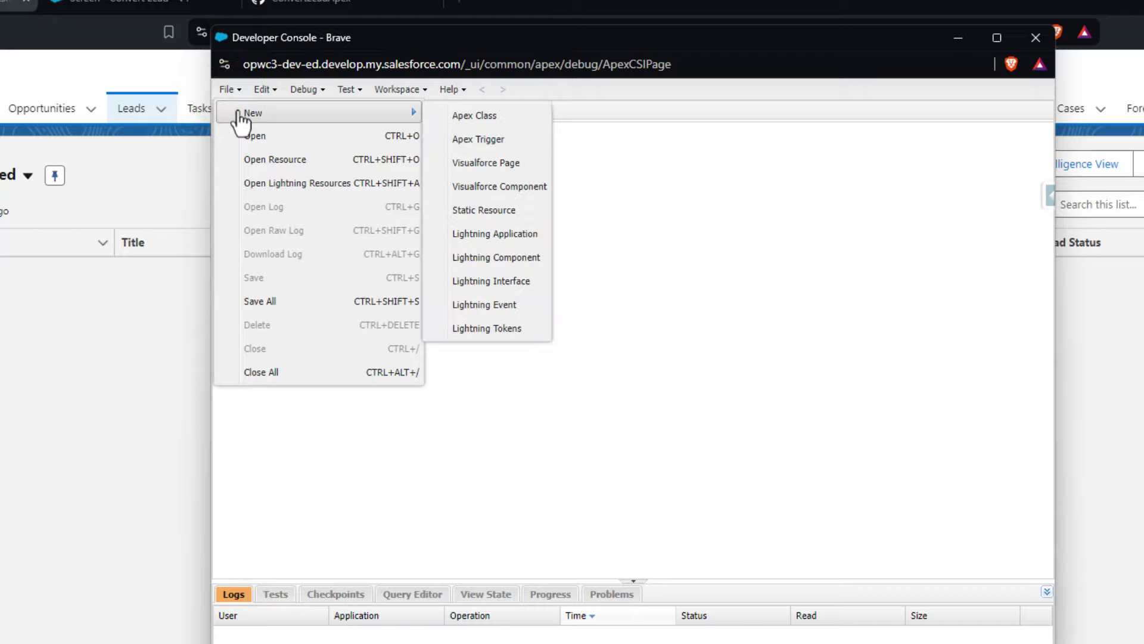
{"action": "left_click", "coordinate": [453, 116]}
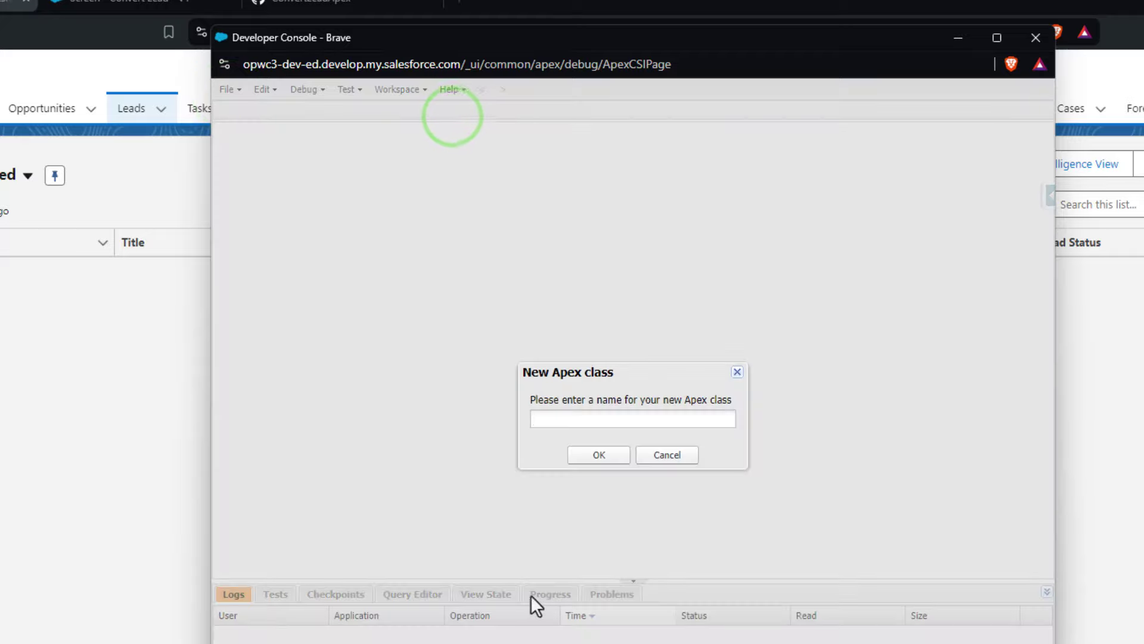
{"action": "type", "text": "ConvertLe"}
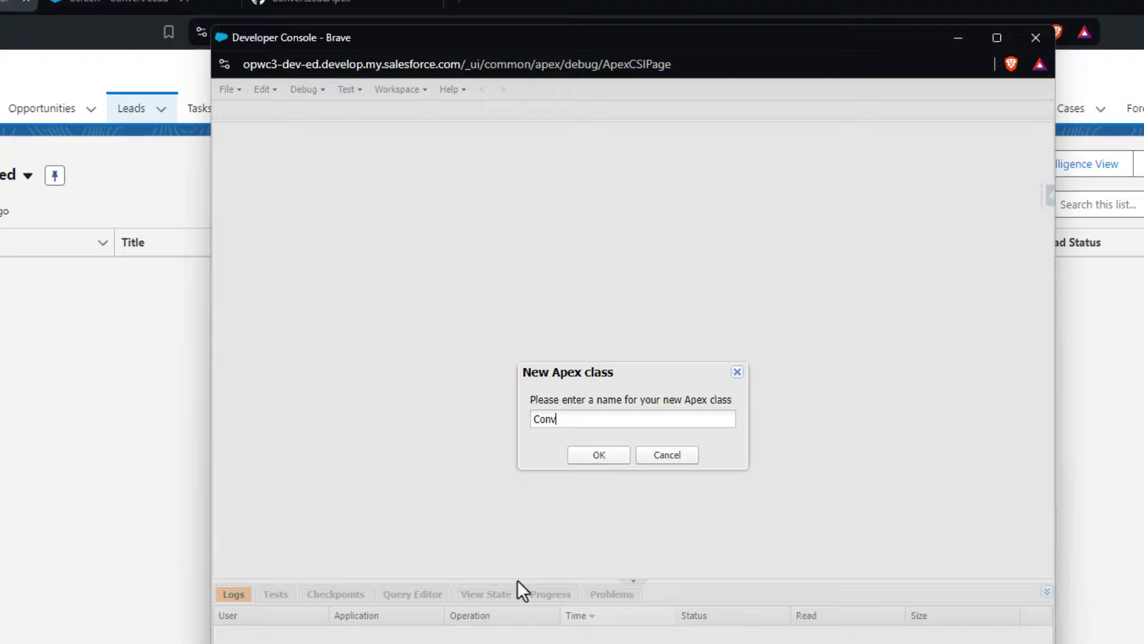
{"action": "type", "text": "adApex"}
- Confirm the ConvertLeadApex class and switch to the ConvertLeadApex gist tab
{"action": "left_click", "coordinate": [601, 457]}
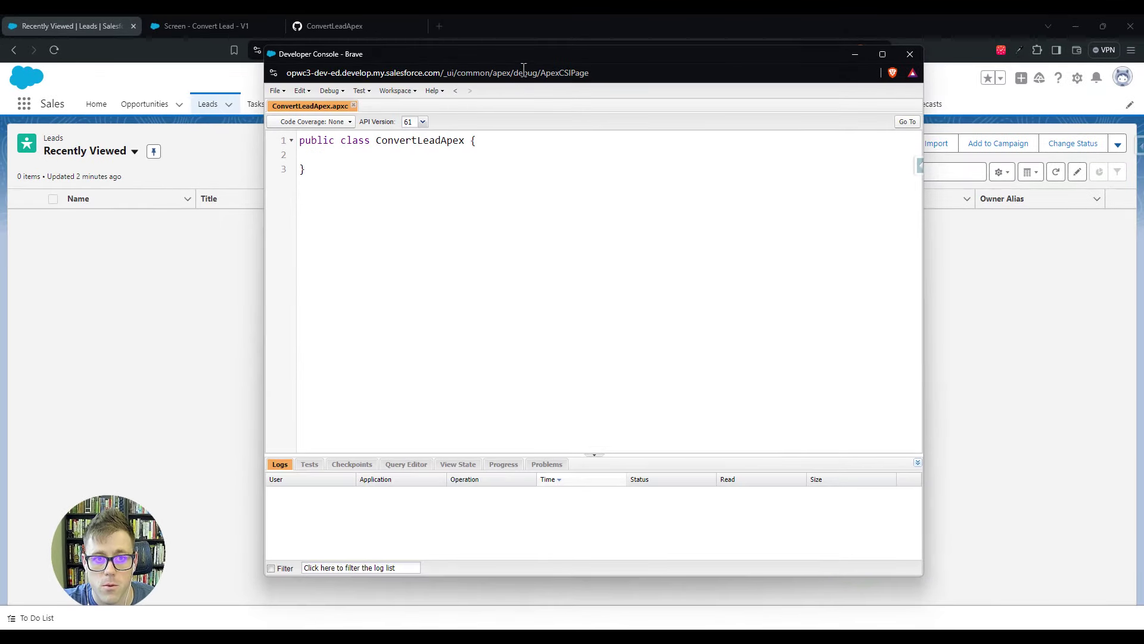
{"action": "left_click_drag", "start_coordinate": [528, 54], "coordinate": [807, 79]}
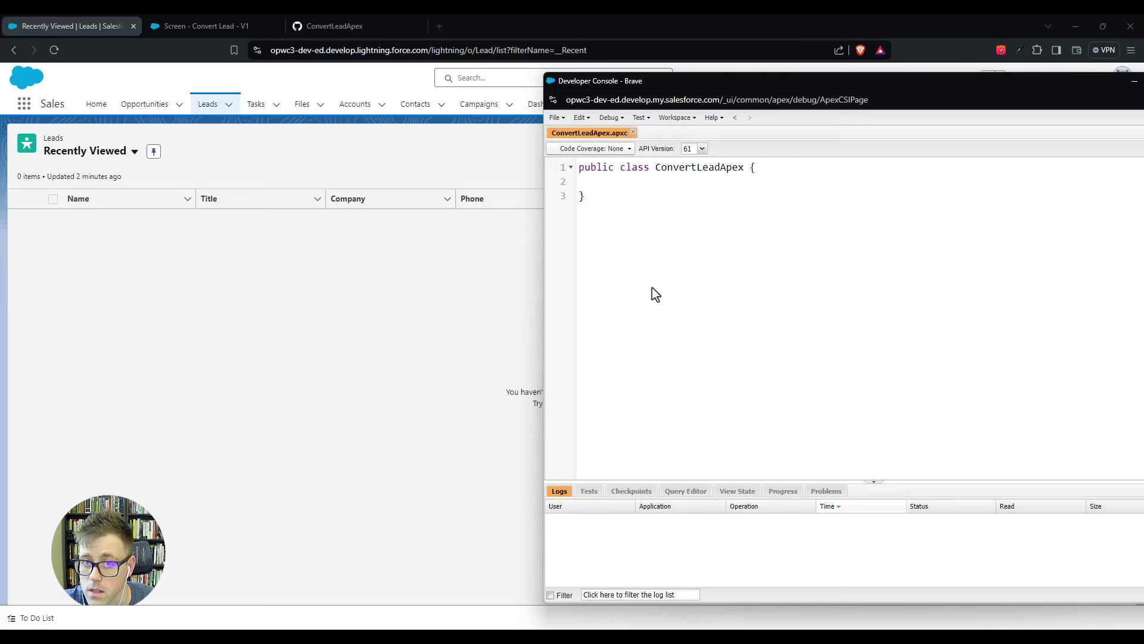
{"action": "left_click", "coordinate": [352, 26]}
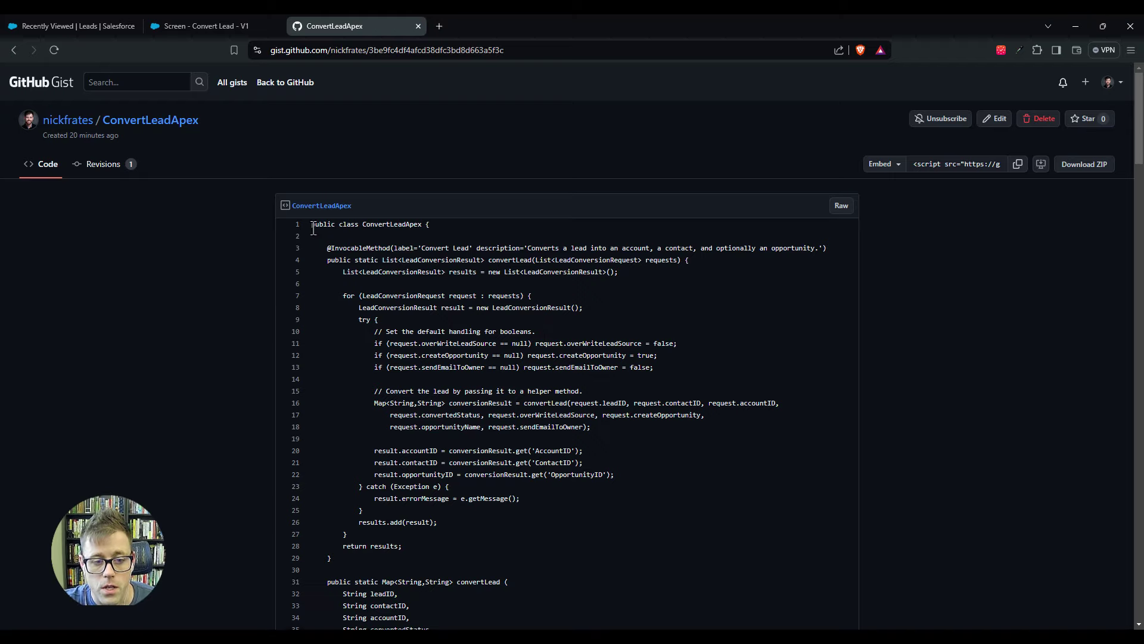
- Select the gist's ConvertLeadApex class code from line 1 to line 119
{"action": "left_click_drag", "start_coordinate": [306, 227], "coordinate": [393, 251]}
{"action": "scroll", "coordinate": [395, 254], "scroll_direction": "down", "scroll_amount": 1}
{"action": "scroll", "coordinate": [394, 251], "scroll_direction": "down", "scroll_amount": 1}
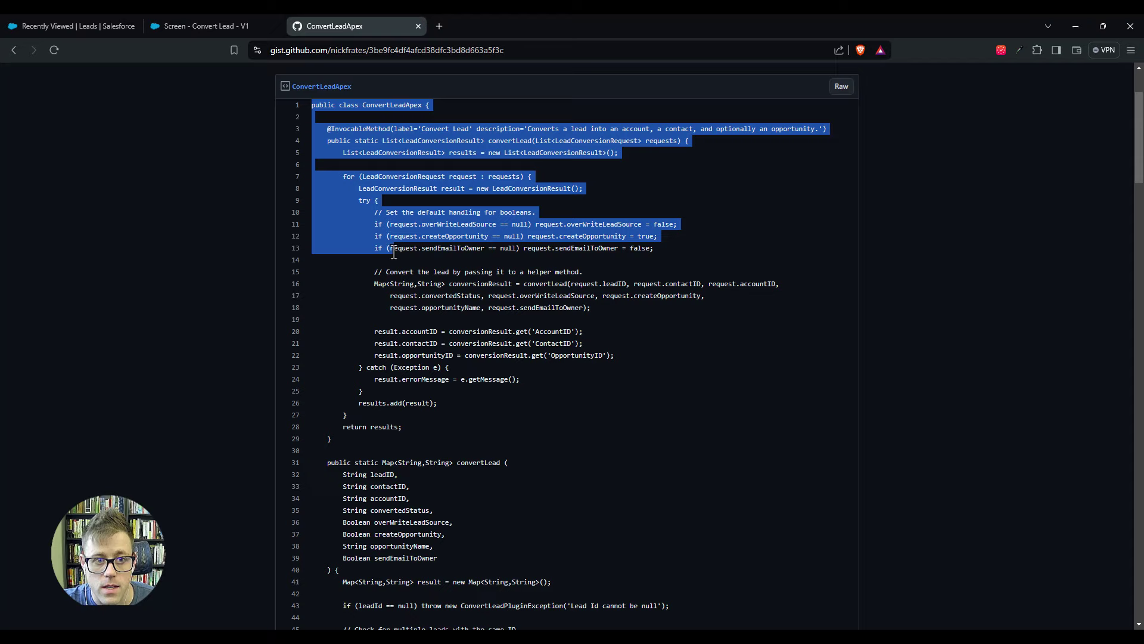
{"action": "scroll", "coordinate": [313, 211], "scroll_direction": "up", "scroll_amount": 2}
{"action": "left_click", "coordinate": [441, 379]}
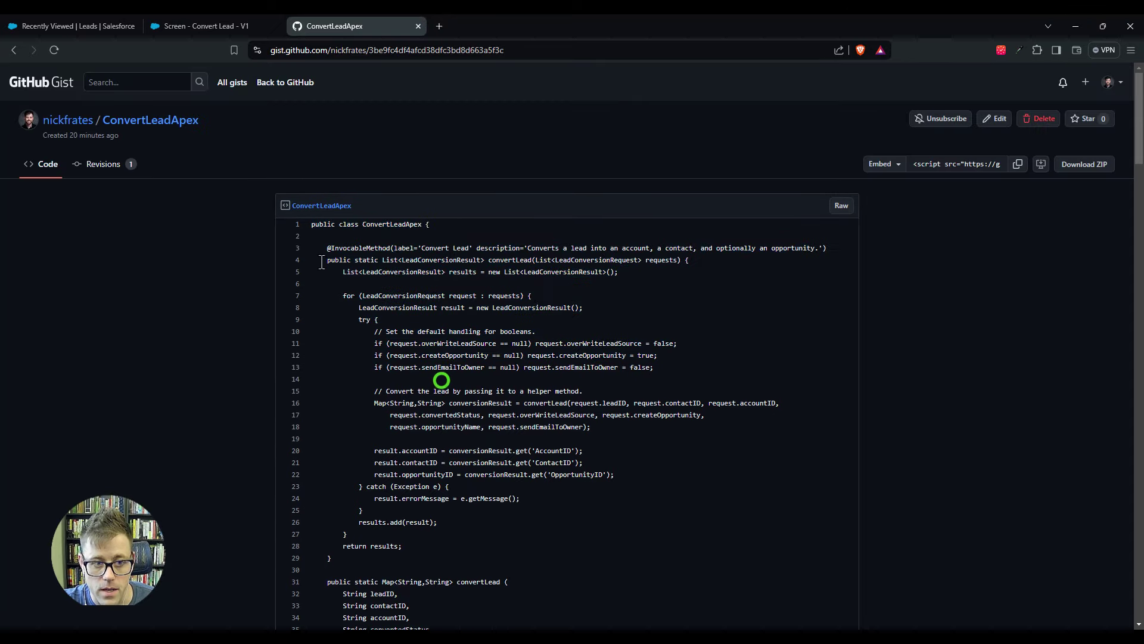
{"action": "left_click_drag", "start_coordinate": [313, 226], "coordinate": [355, 271]}
{"action": "scroll", "coordinate": [358, 250], "scroll_direction": "down", "scroll_amount": 20}
{"action": "scroll", "coordinate": [358, 286], "scroll_direction": "down", "scroll_amount": 3}
{"action": "scroll", "coordinate": [355, 271], "scroll_direction": "up", "scroll_amount": 1}
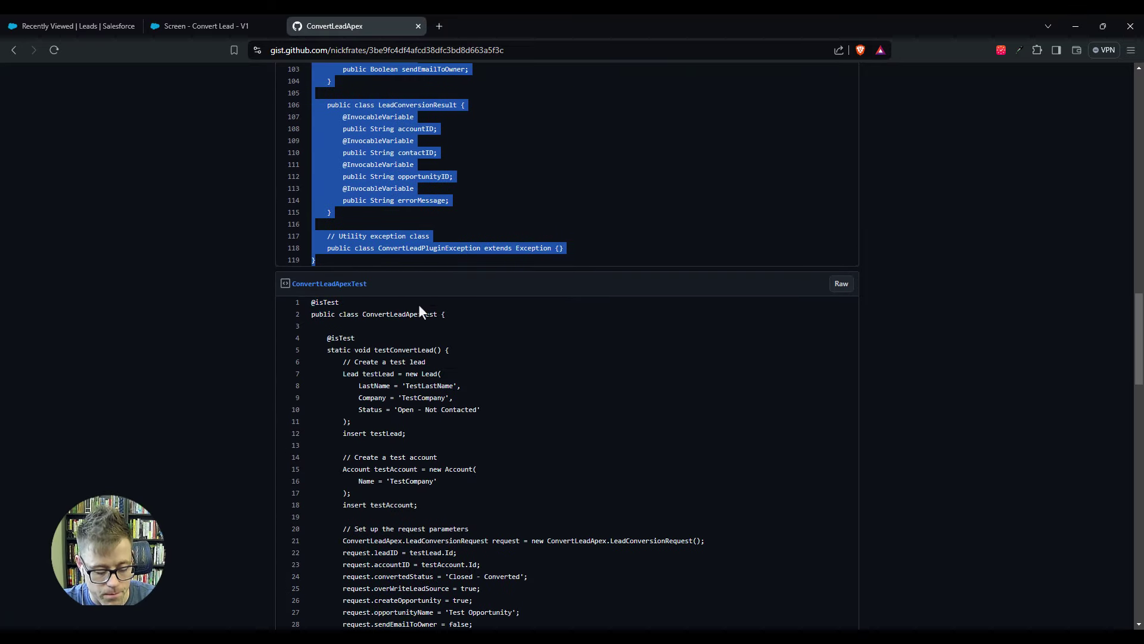
- Replace the ConvertLeadApex skeleton with the copied gist code
{"action": "key", "text": "alt+Tab"}
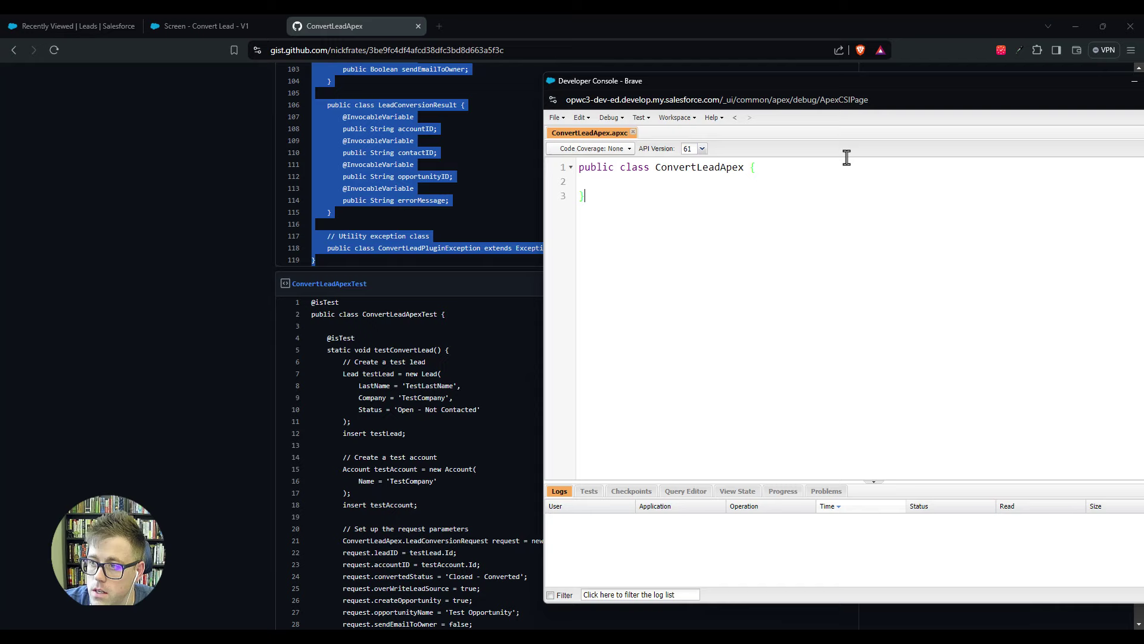
{"action": "double_click", "coordinate": [742, 80]}
{"action": "left_click", "coordinate": [502, 358]}
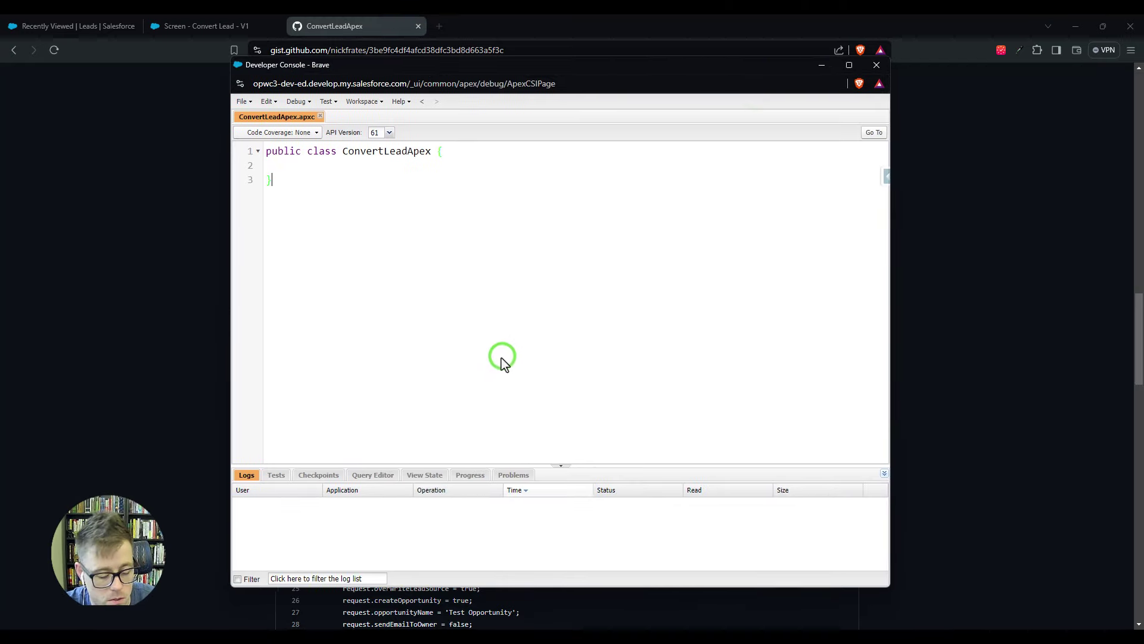
{"action": "left_click", "coordinate": [486, 316]}
{"action": "key", "text": "ctrl+a"}
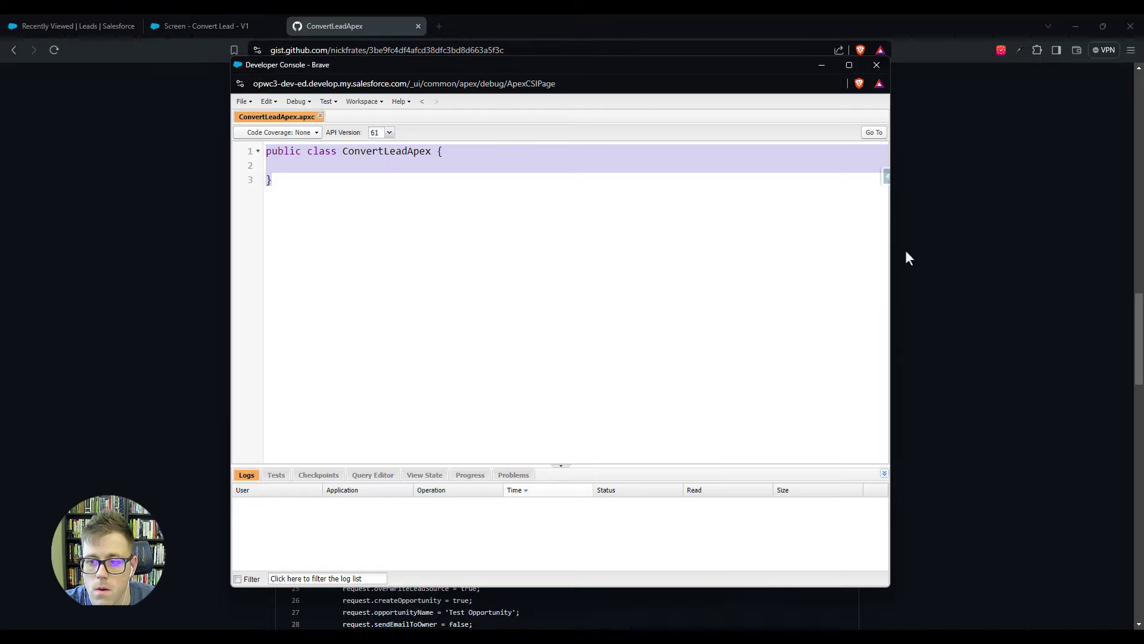
{"action": "left_click_drag", "start_coordinate": [890, 256], "coordinate": [1141, 256]}
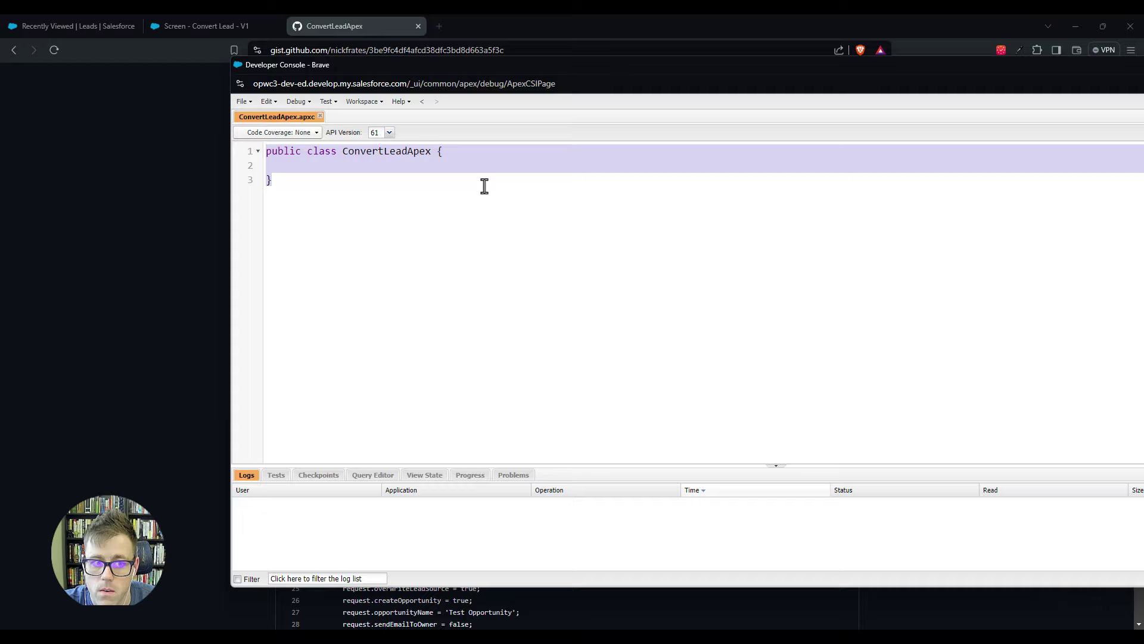
{"action": "key", "text": "ctrl+v"}
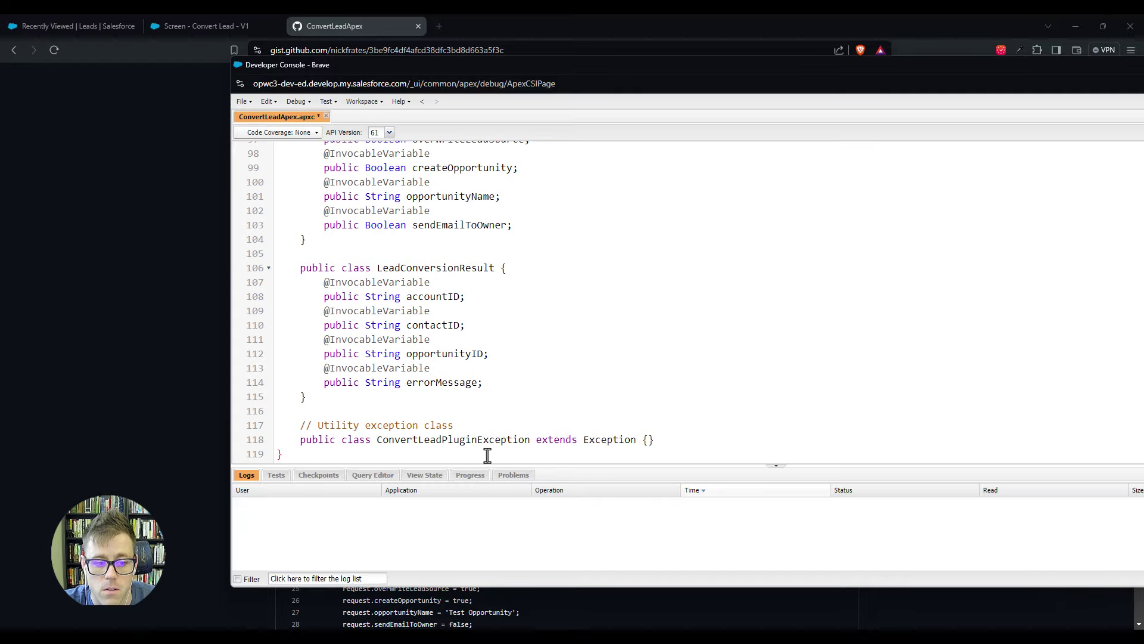
{"action": "scroll", "coordinate": [442, 373], "scroll_direction": "up", "scroll_amount": 20}
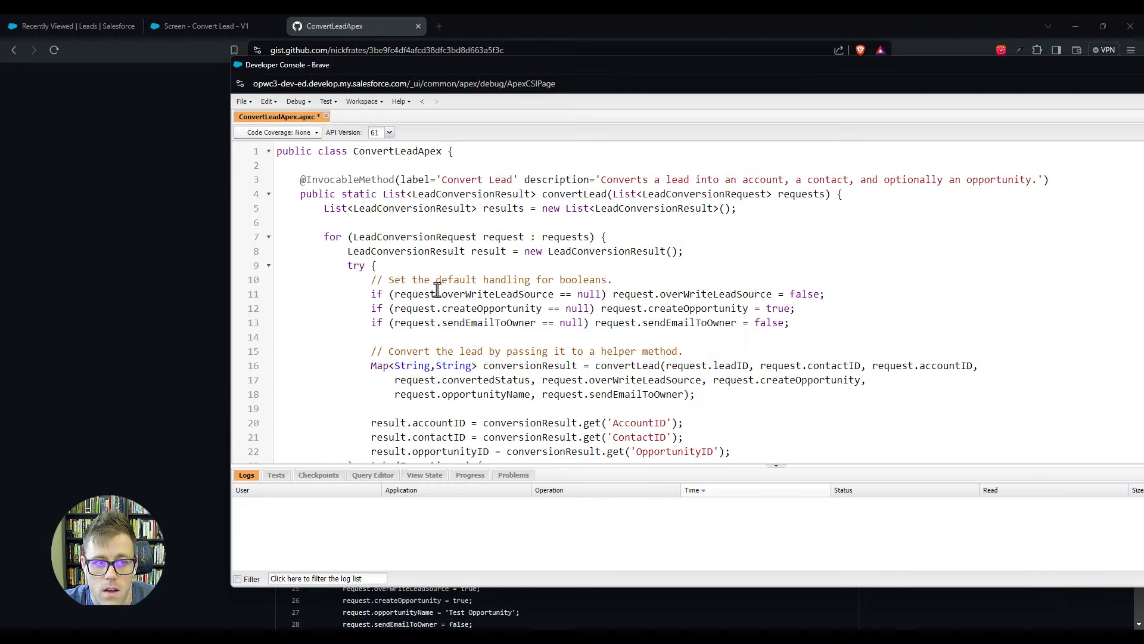
- Check the pasted code against the gist and save the ConvertLeadApex class
{"action": "left_click_drag", "start_coordinate": [363, 63], "coordinate": [468, 98]}
{"action": "left_click", "coordinate": [140, 173]}
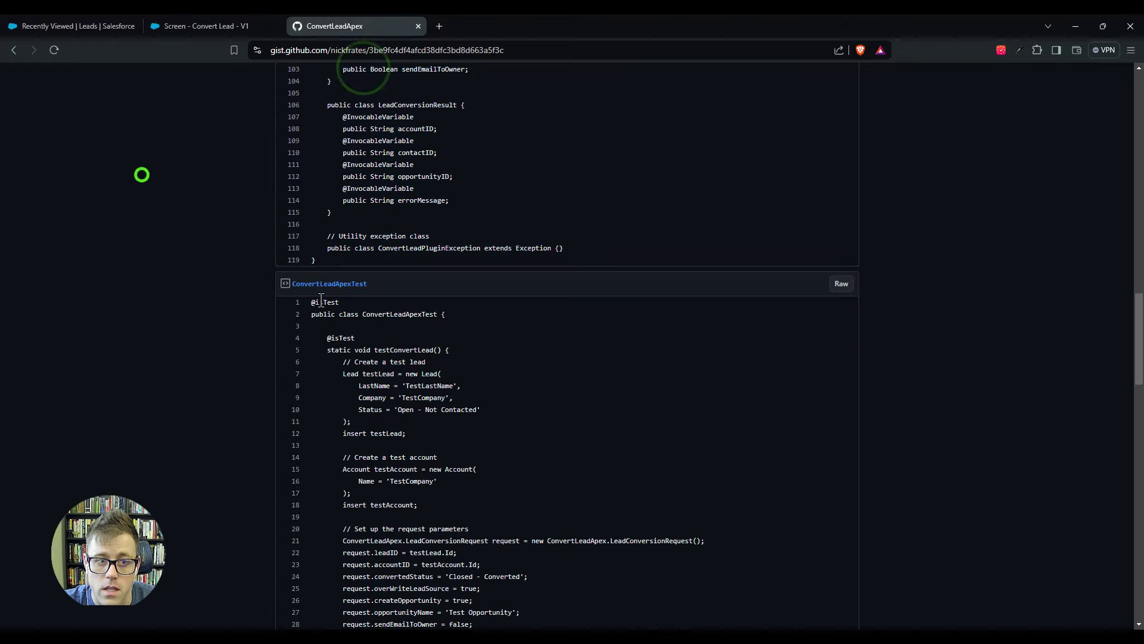
{"action": "scroll", "coordinate": [394, 292], "scroll_direction": "up", "scroll_amount": 20}
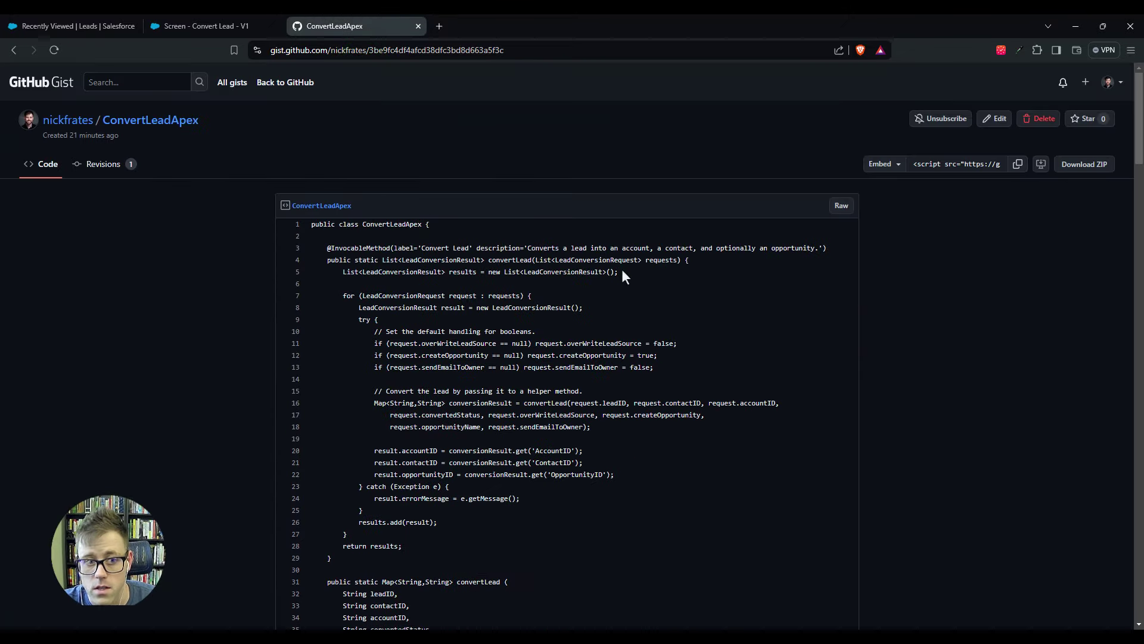
{"action": "key", "text": "alt+Tab"}
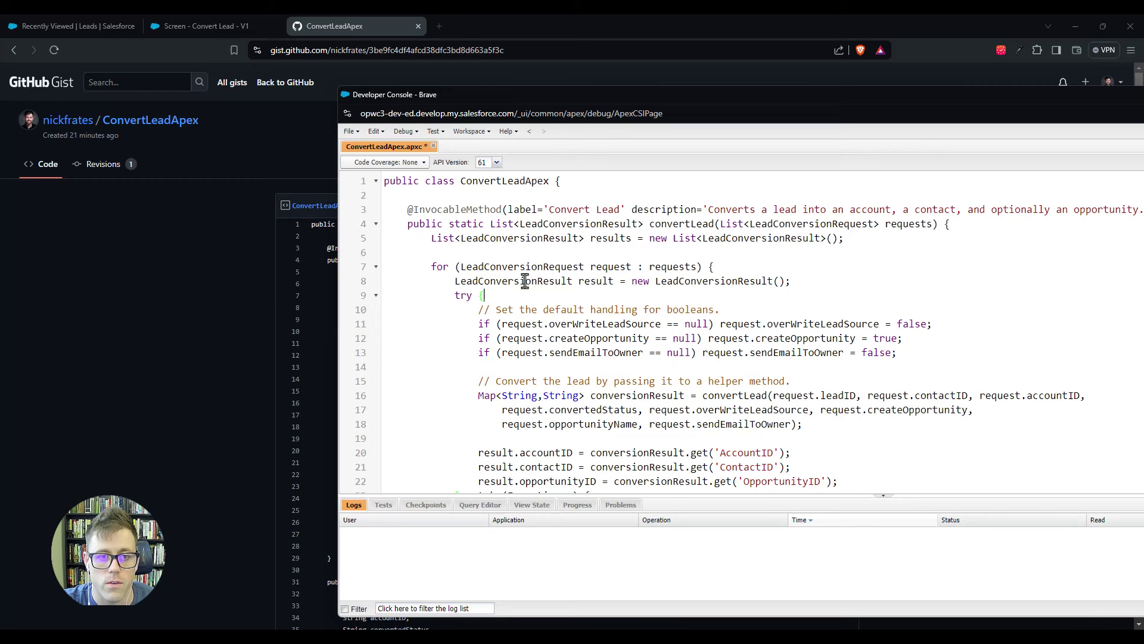
{"action": "left_click", "coordinate": [556, 280]}
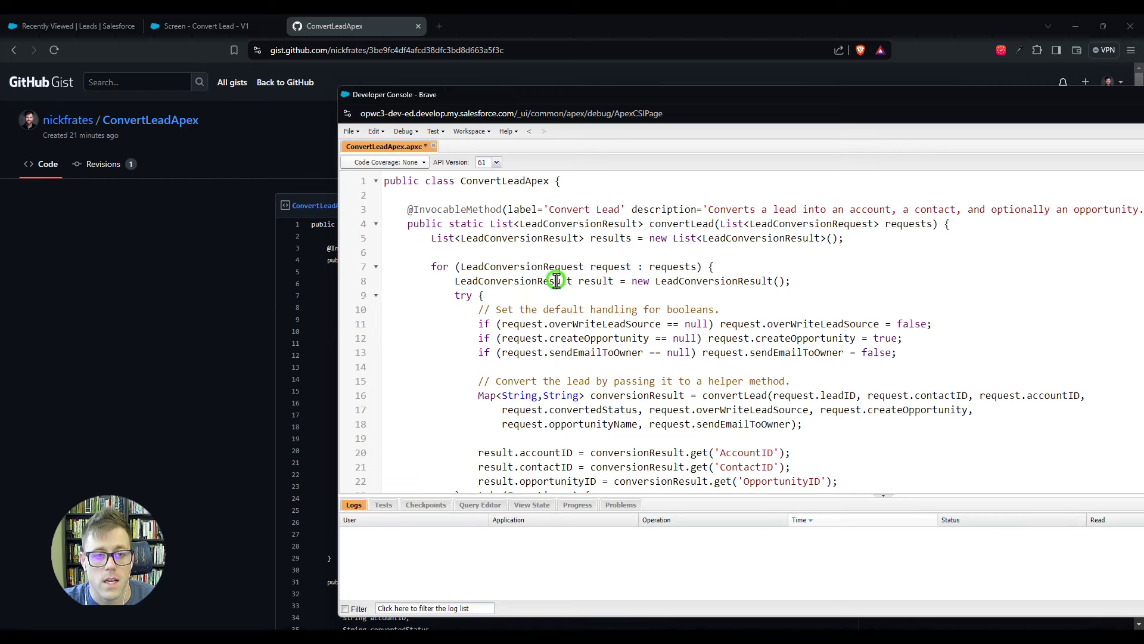
{"action": "left_click", "coordinate": [502, 277]}
{"action": "key", "text": "ctrl+s"}
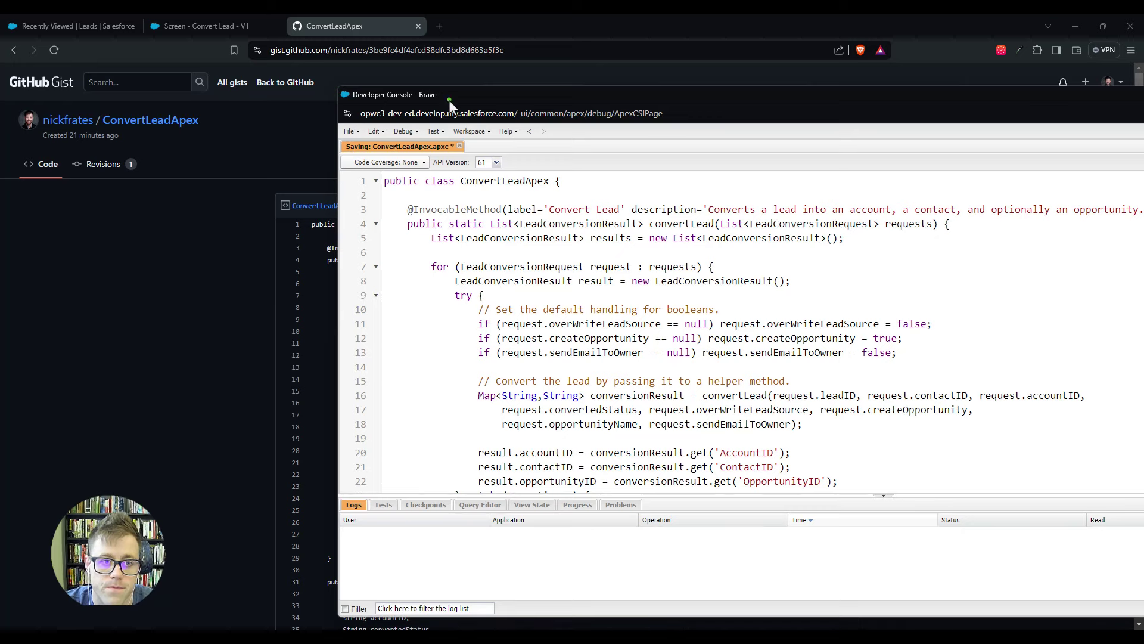
{"action": "left_click_drag", "start_coordinate": [449, 99], "coordinate": [236, 84]}
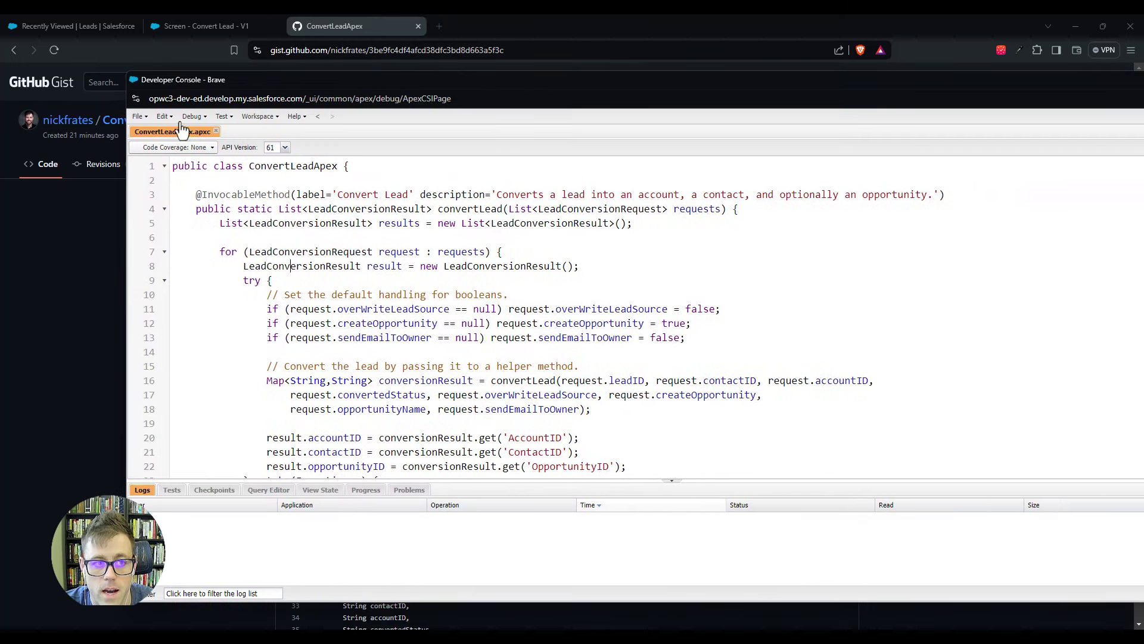
{"action": "left_click_drag", "start_coordinate": [348, 85], "coordinate": [370, 87]}
- Close the Screen - Convert Lead flow tab and go to the Recently Viewed Leads list
{"action": "left_click", "coordinate": [209, 26]}
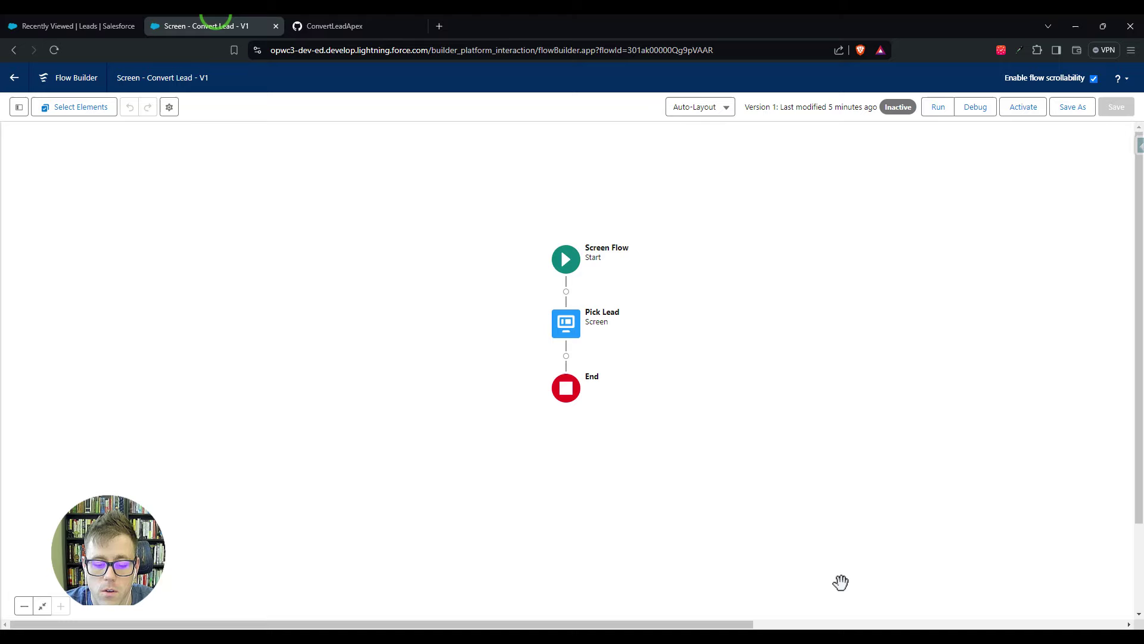
{"action": "key", "text": "alt+Tab"}
{"action": "left_click_drag", "start_coordinate": [289, 88], "coordinate": [266, 88]}
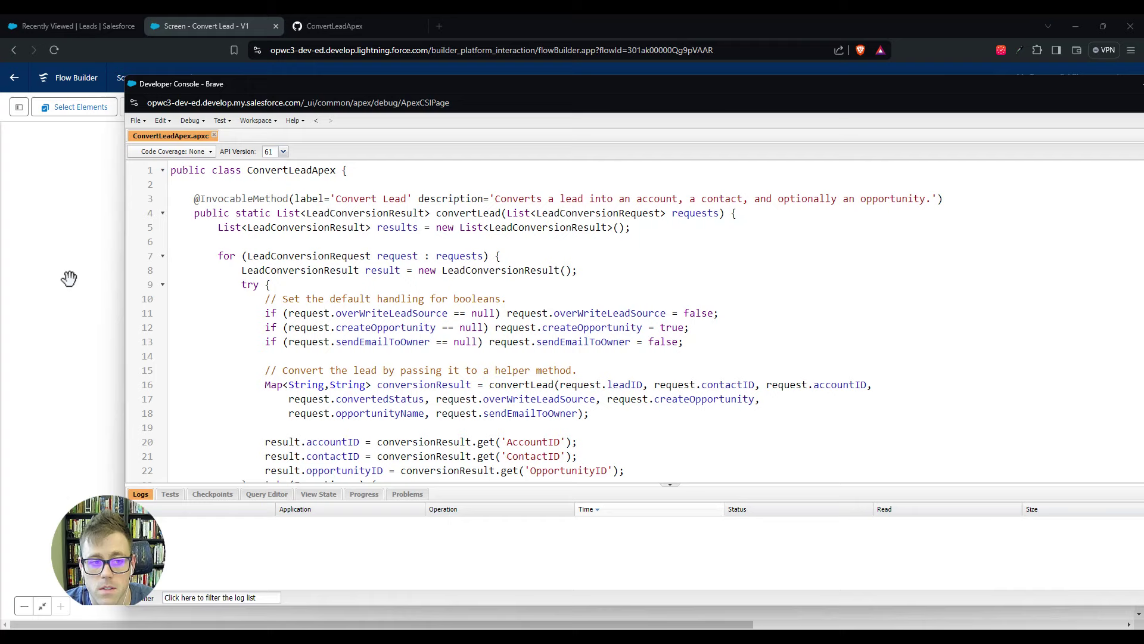
{"action": "left_click", "coordinate": [60, 258]}
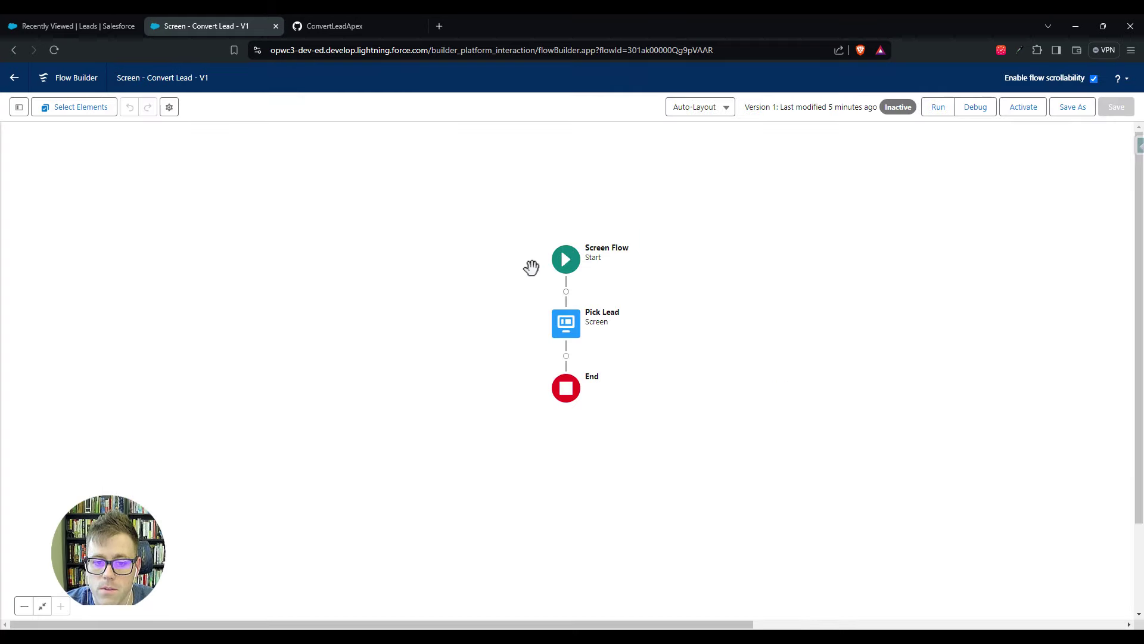
{"action": "left_click", "coordinate": [275, 26]}
{"action": "left_click", "coordinate": [63, 26]}
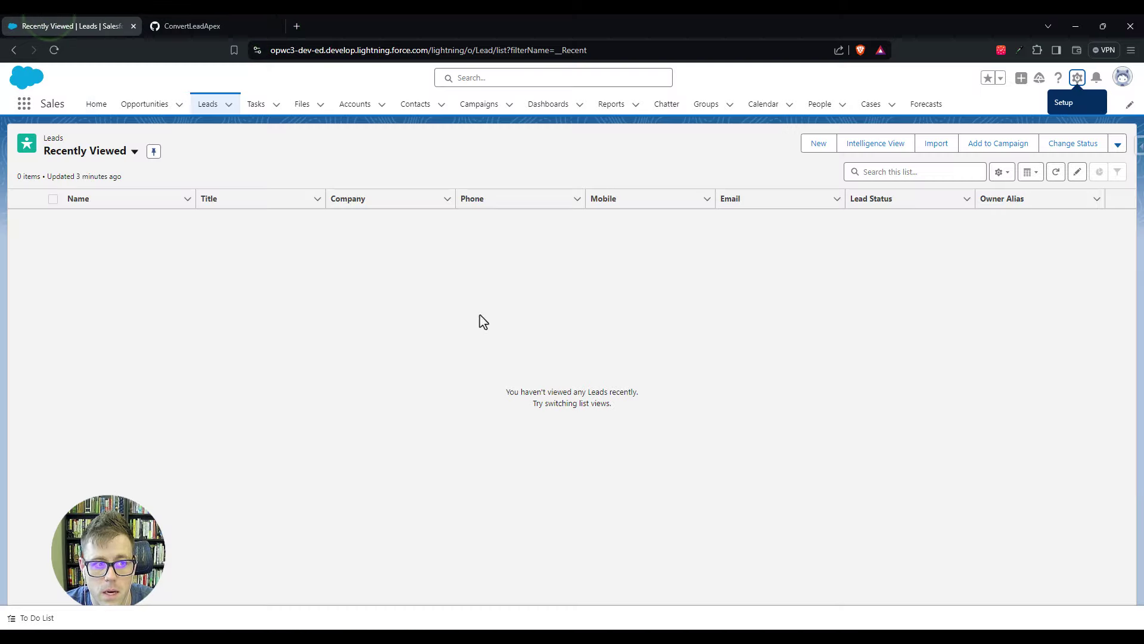
- Create and save a new lead with first and last name at company 'appleseed enterprises'
{"action": "left_click", "coordinate": [818, 143]}
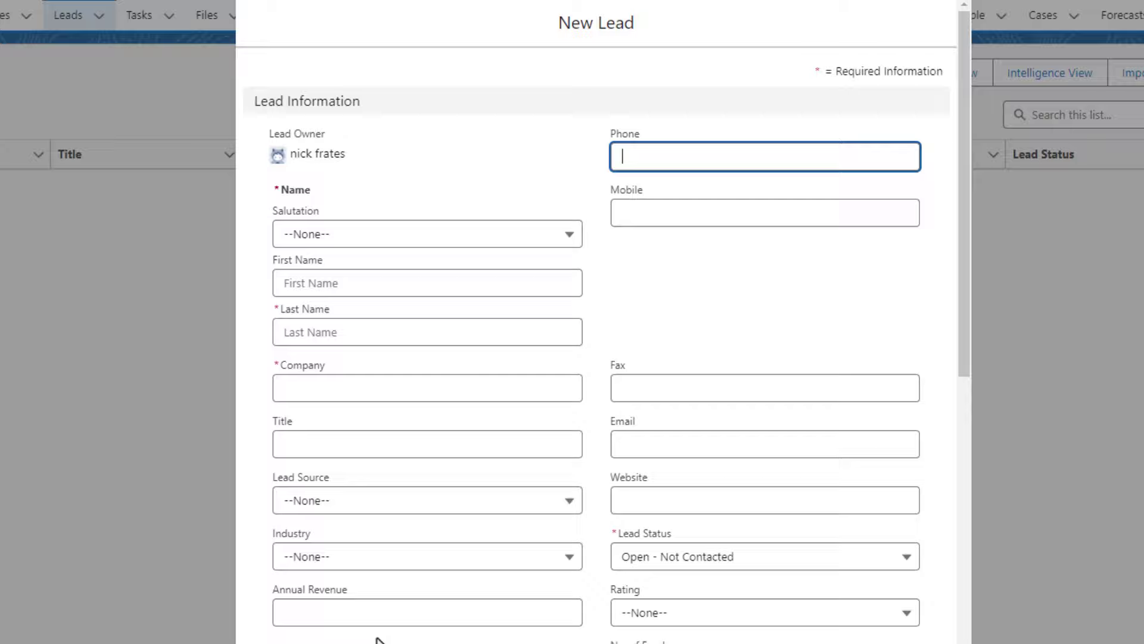
{"action": "left_click", "coordinate": [408, 282]}
{"action": "type", "text": "Bob"}
{"action": "key", "text": "Tab"}
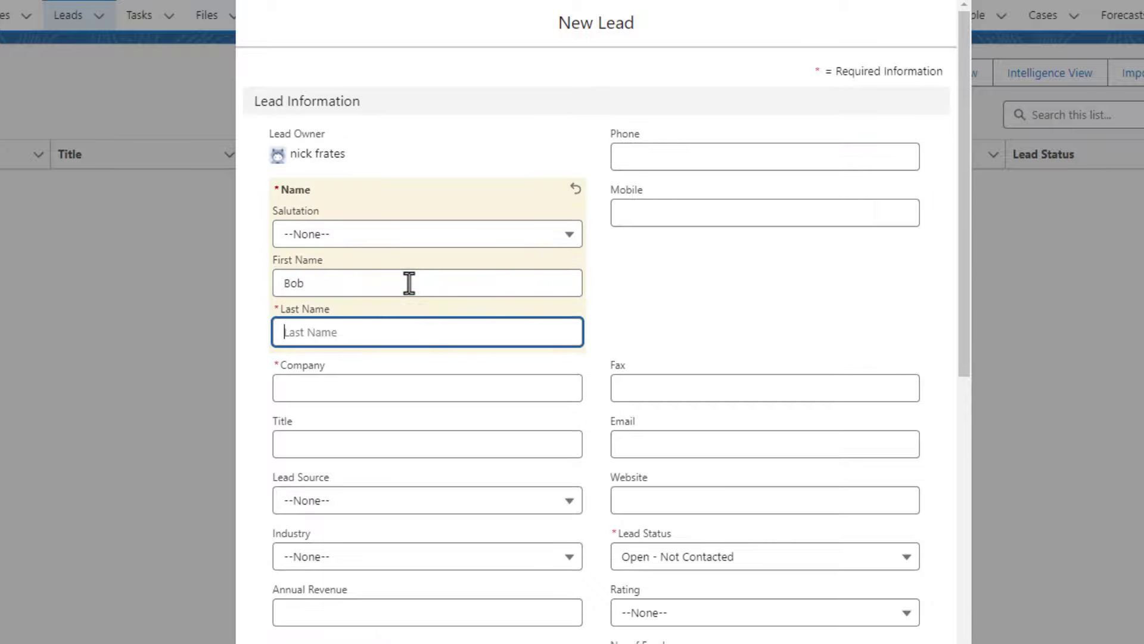
{"action": "type", "text": "Apples"}
{"action": "key", "text": "Tab"}
{"action": "key", "text": "Tab"}
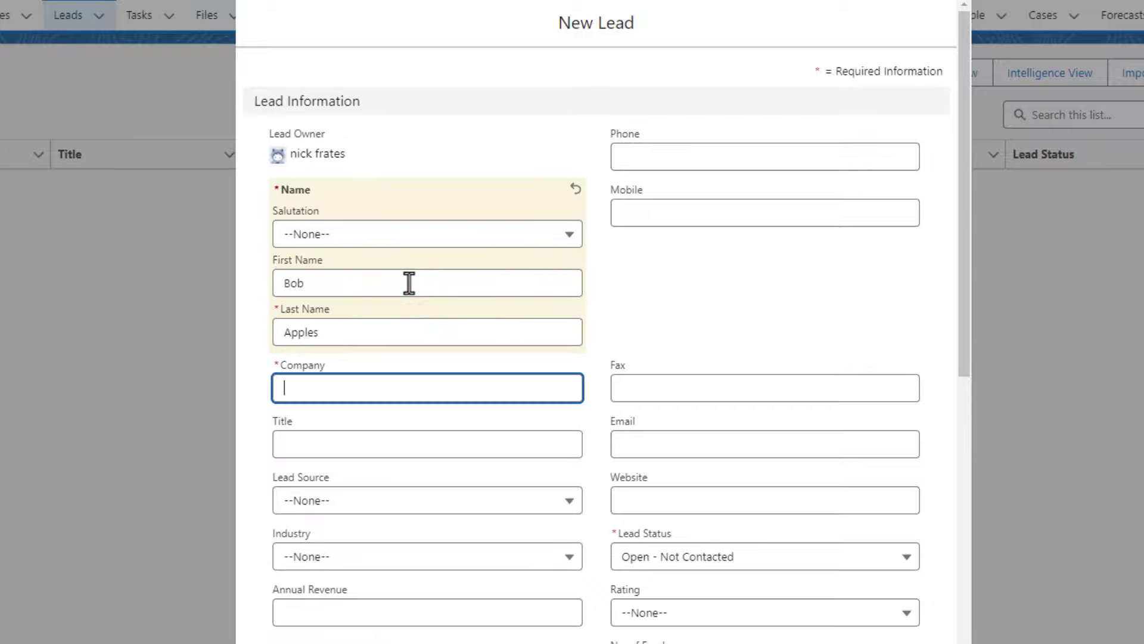
{"action": "type", "text": "b"}
{"action": "key", "text": "BackSpace"}
{"action": "type", "text": "appleseee"}
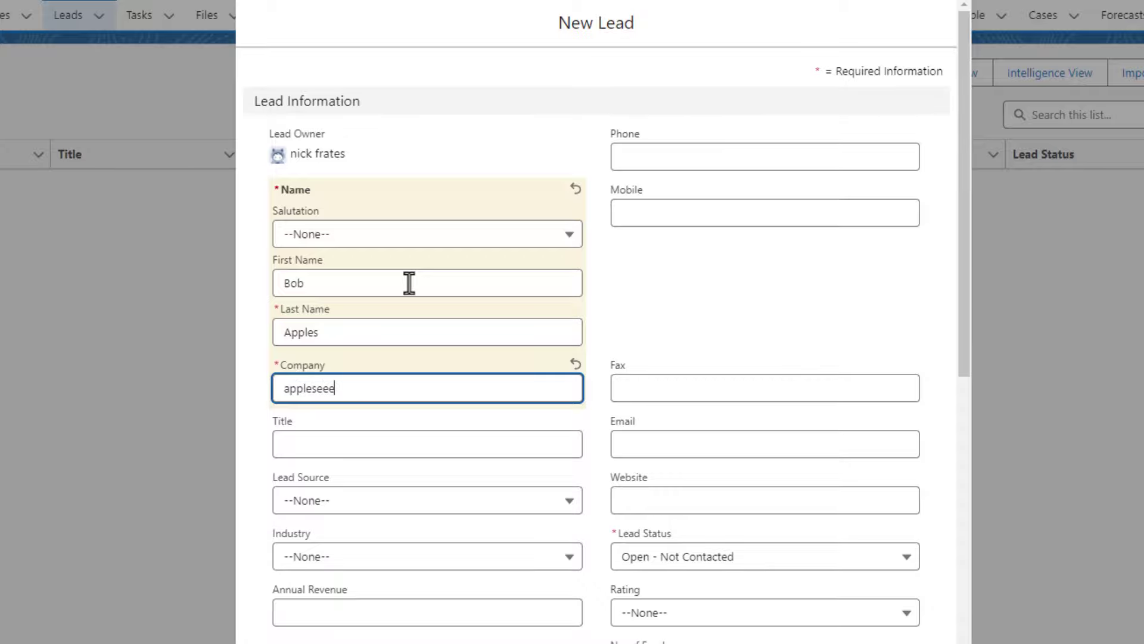
{"action": "key", "text": "BackSpace"}
{"action": "type", "text": "d enterprises"}
{"action": "left_click", "coordinate": [656, 239]}
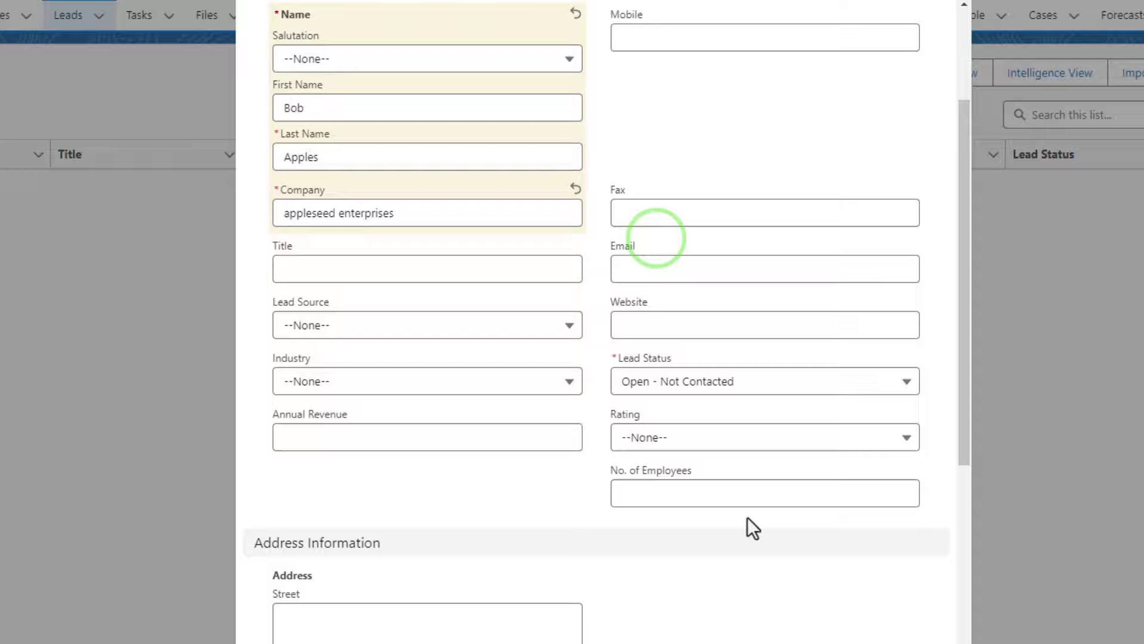
{"action": "left_click", "coordinate": [644, 602]}
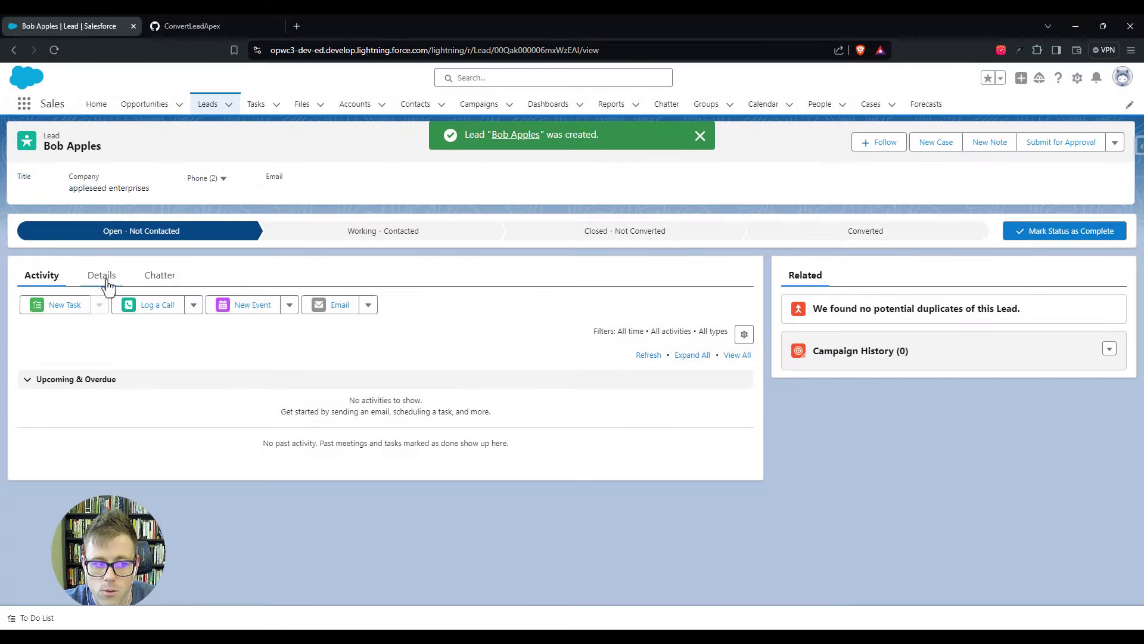
- Show the new lead's Details and open Setup in a new tab
{"action": "left_click", "coordinate": [98, 275]}
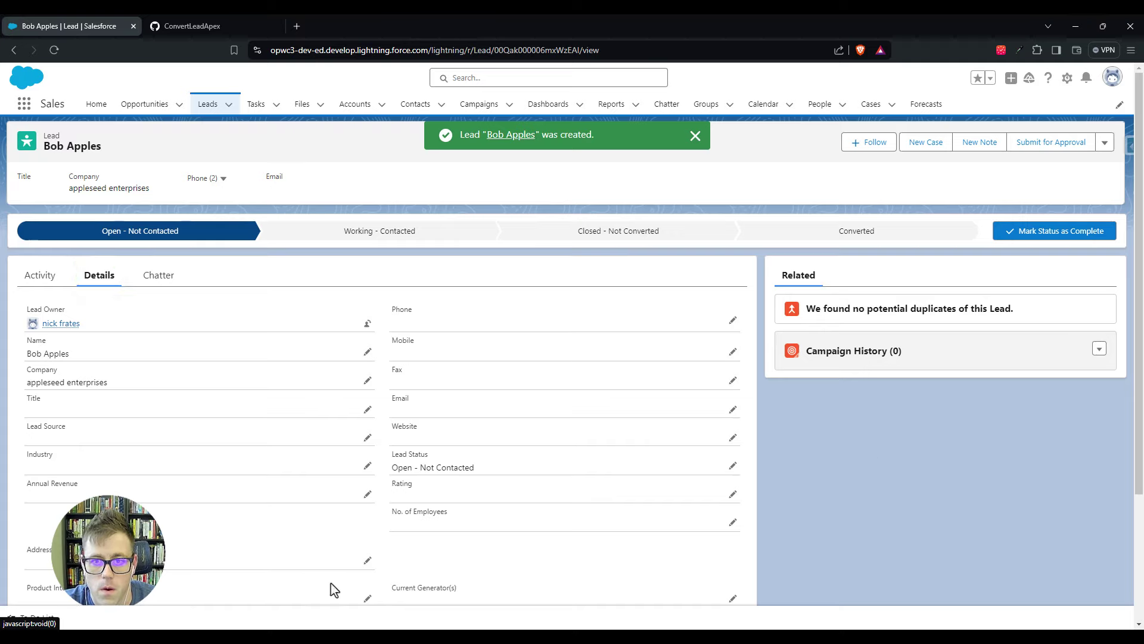
{"action": "left_click", "coordinate": [1069, 84]}
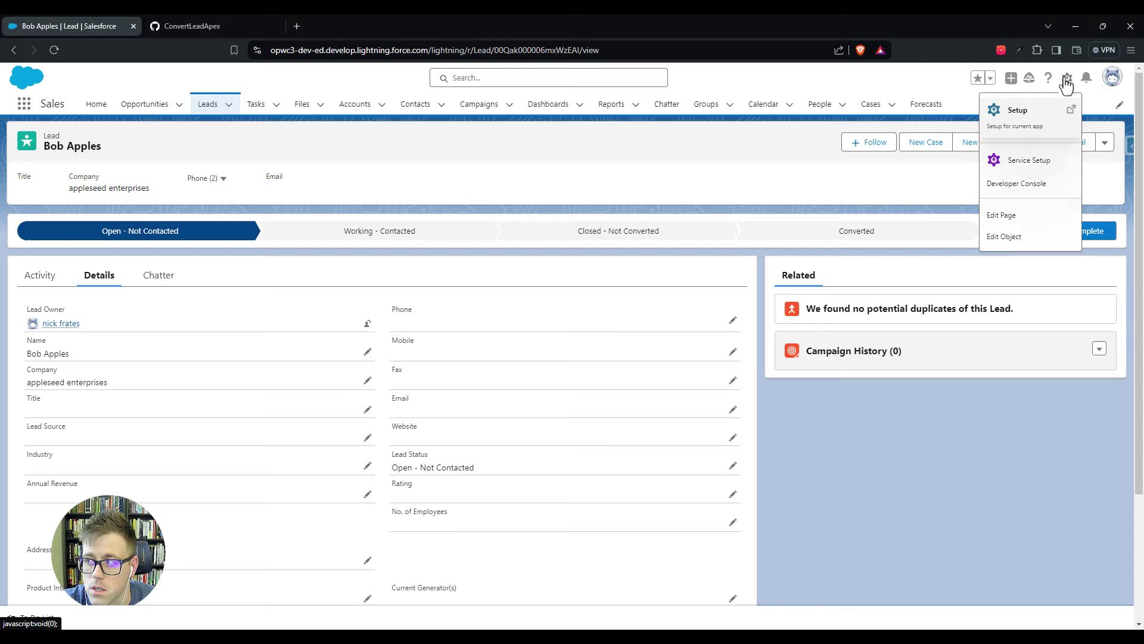
{"action": "left_click", "coordinate": [1032, 119]}
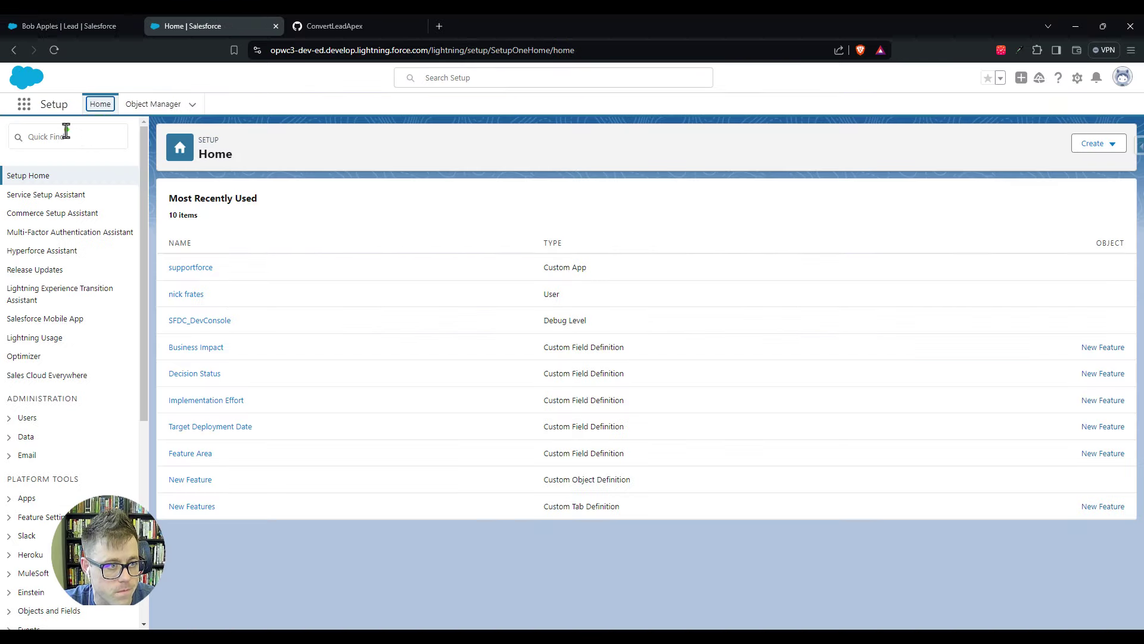
- Find Flows via Quick Find 'flow' and open the Screen - Convert Lead flow
{"action": "left_click", "coordinate": [68, 132]}
{"action": "type", "text": "flow"}
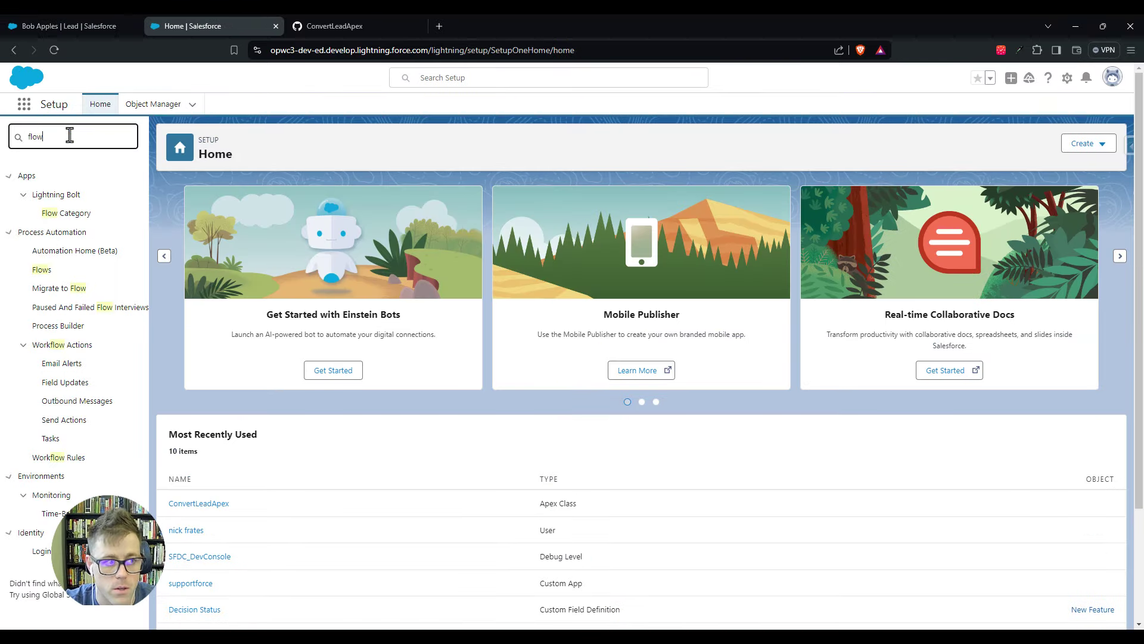
{"action": "left_click", "coordinate": [41, 271]}
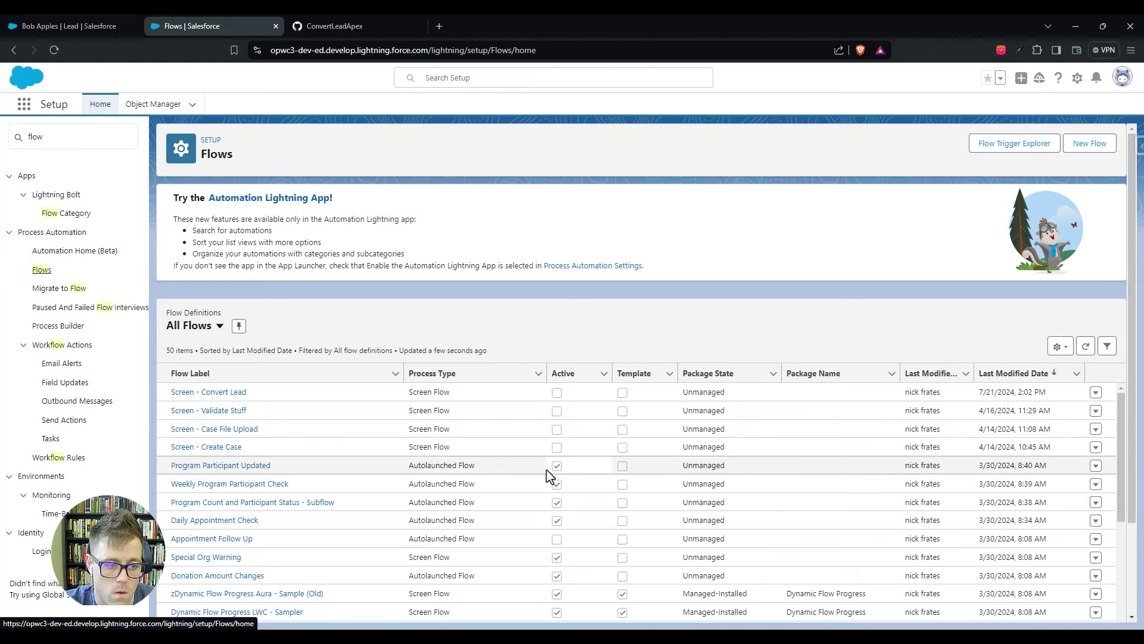
{"action": "left_click", "coordinate": [214, 392]}
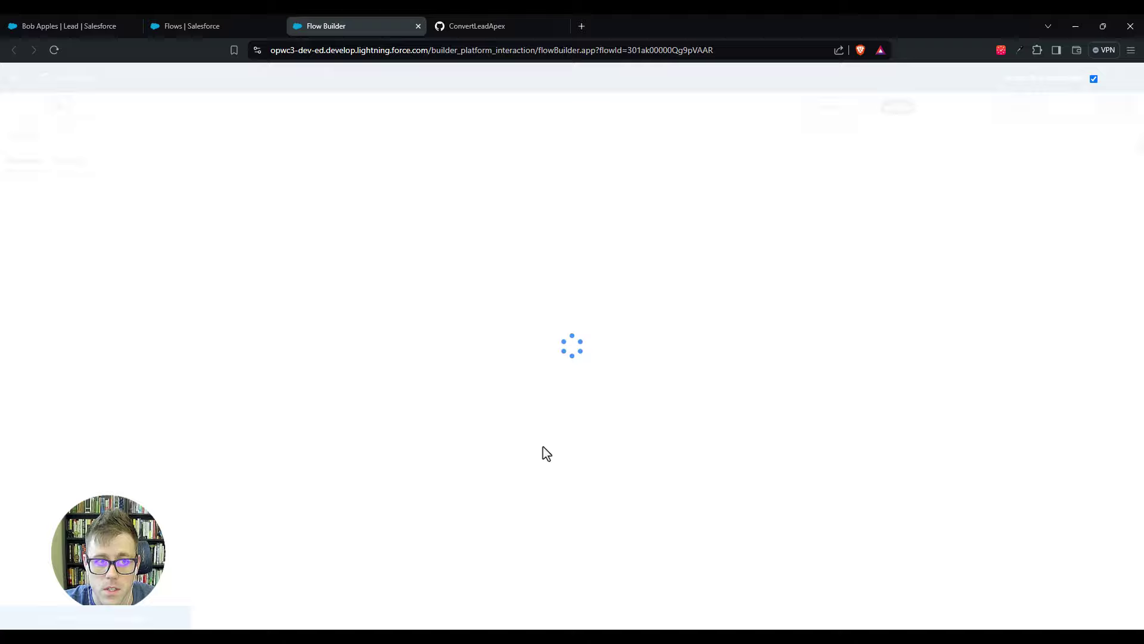
{"action": "left_click_drag", "start_coordinate": [692, 308], "coordinate": [690, 382]}
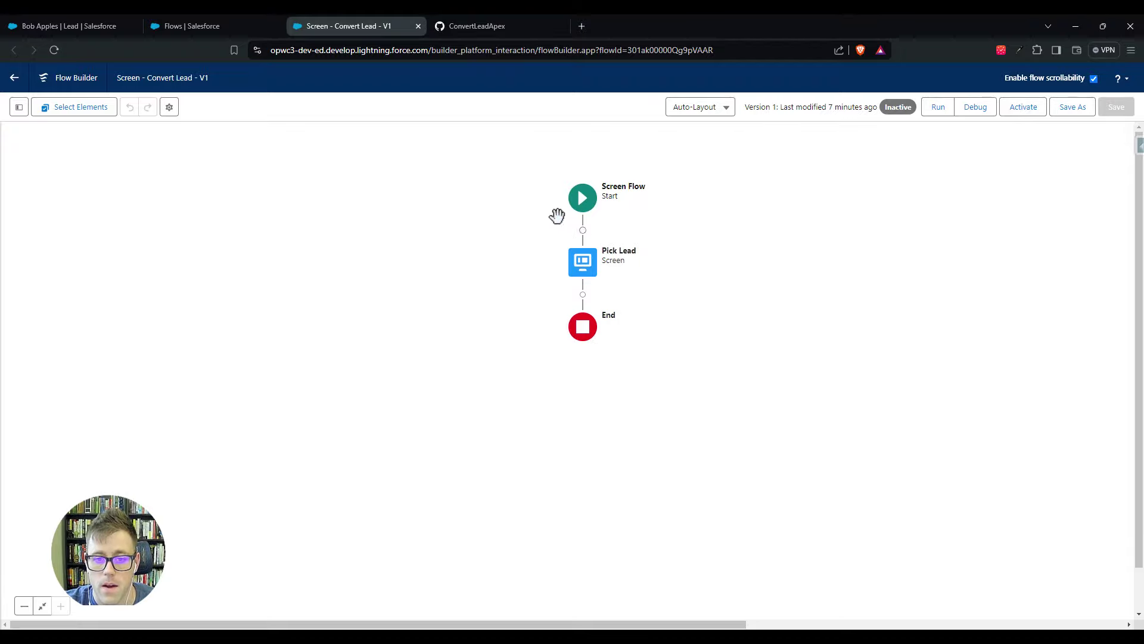
- Insert an Action after Pick Lead, sort actions by Type, and list the Apex actions
{"action": "left_click", "coordinate": [582, 296]}
{"action": "left_click", "coordinate": [525, 410]}
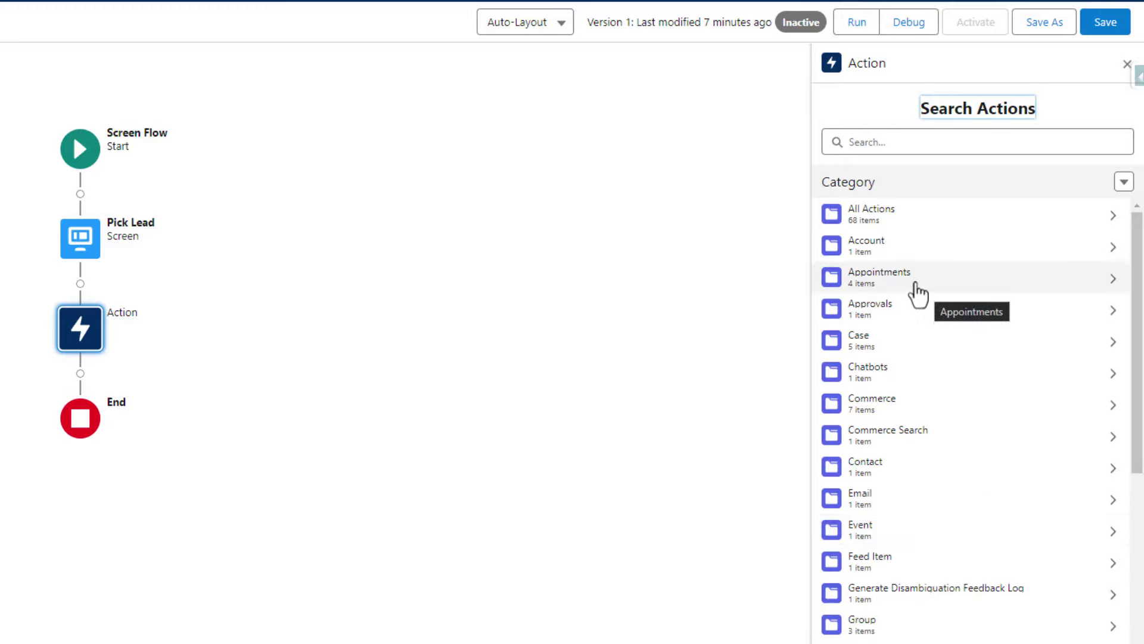
{"action": "left_click", "coordinate": [1121, 183]}
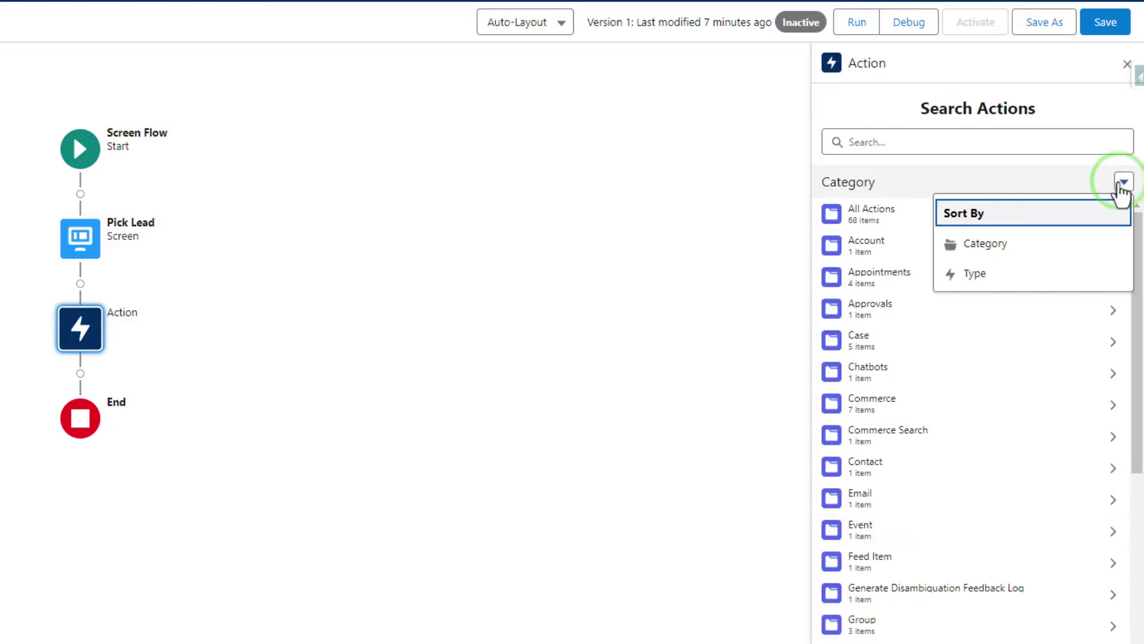
{"action": "left_click", "coordinate": [1003, 245]}
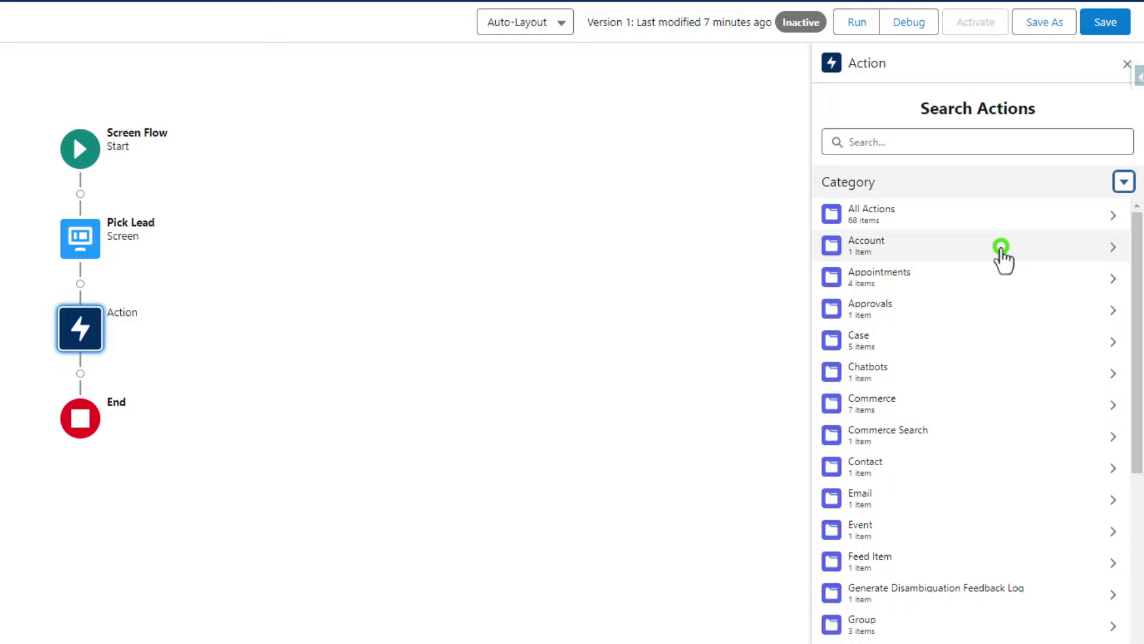
{"action": "left_click", "coordinate": [1120, 182]}
{"action": "left_click", "coordinate": [989, 275]}
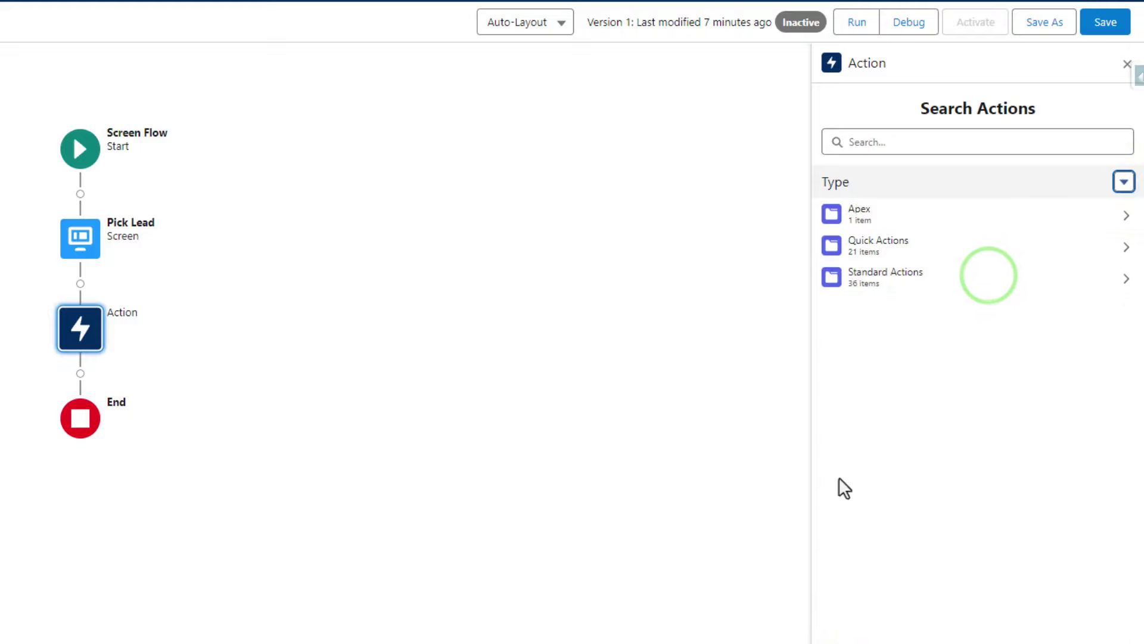
{"action": "left_click", "coordinate": [946, 429]}
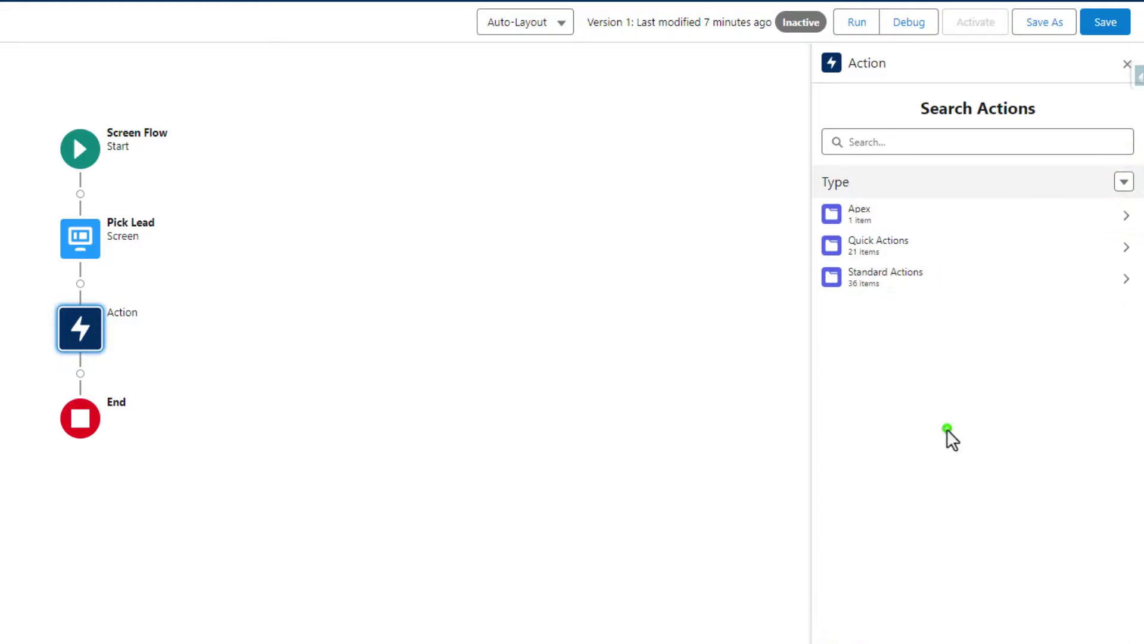
{"action": "left_click", "coordinate": [871, 220]}
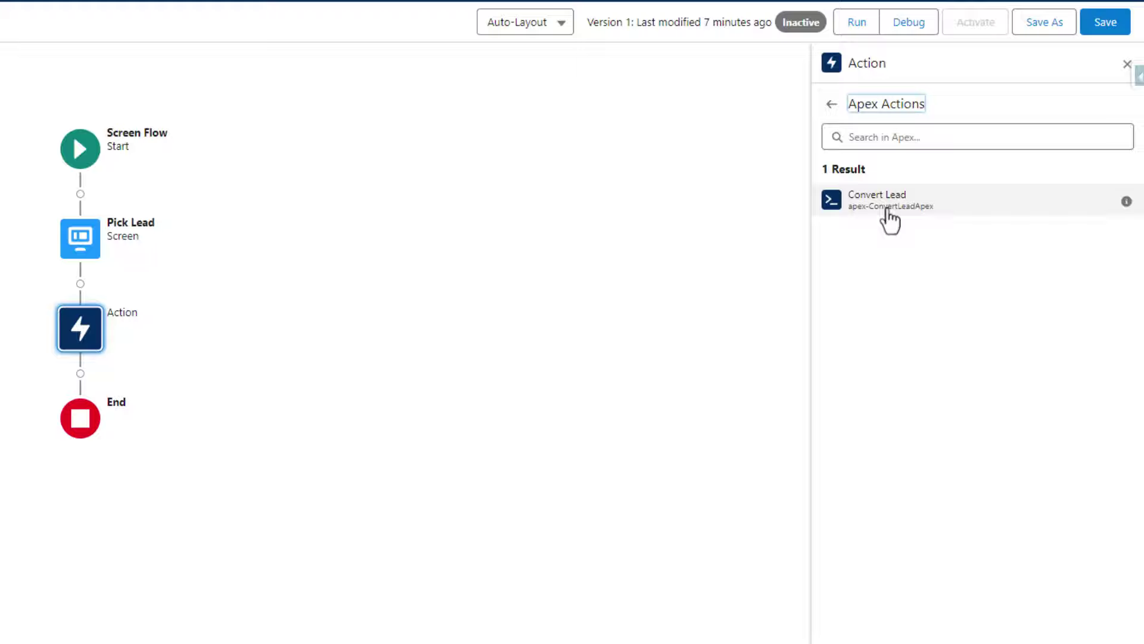
- Pick the Convert Lead Apex action, label it Convert Lead, and review its convertedStatus and leadID inputs
{"action": "left_click", "coordinate": [876, 198]}
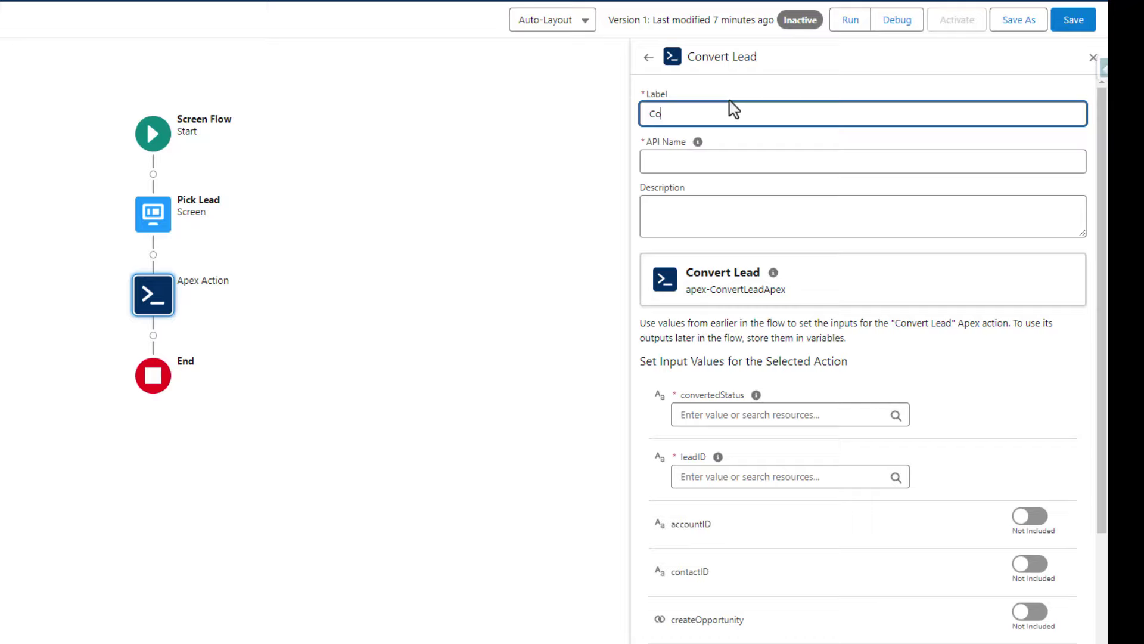
{"action": "key", "text": "Tab"}
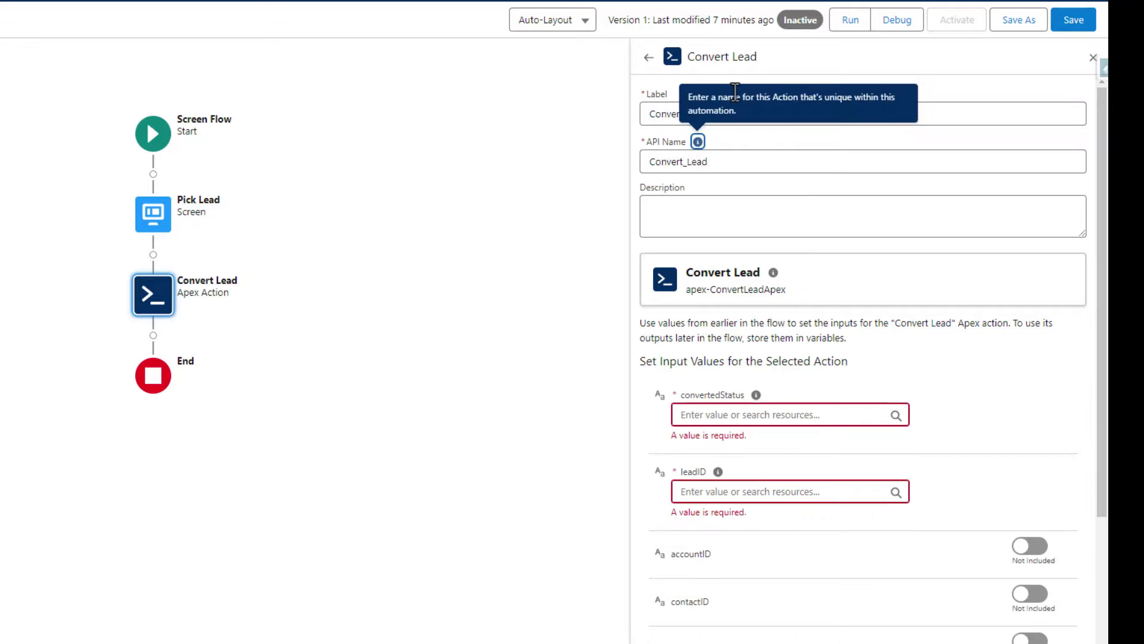
{"action": "left_click", "coordinate": [988, 399]}
{"action": "scroll", "coordinate": [989, 402], "scroll_direction": "down", "scroll_amount": 3}
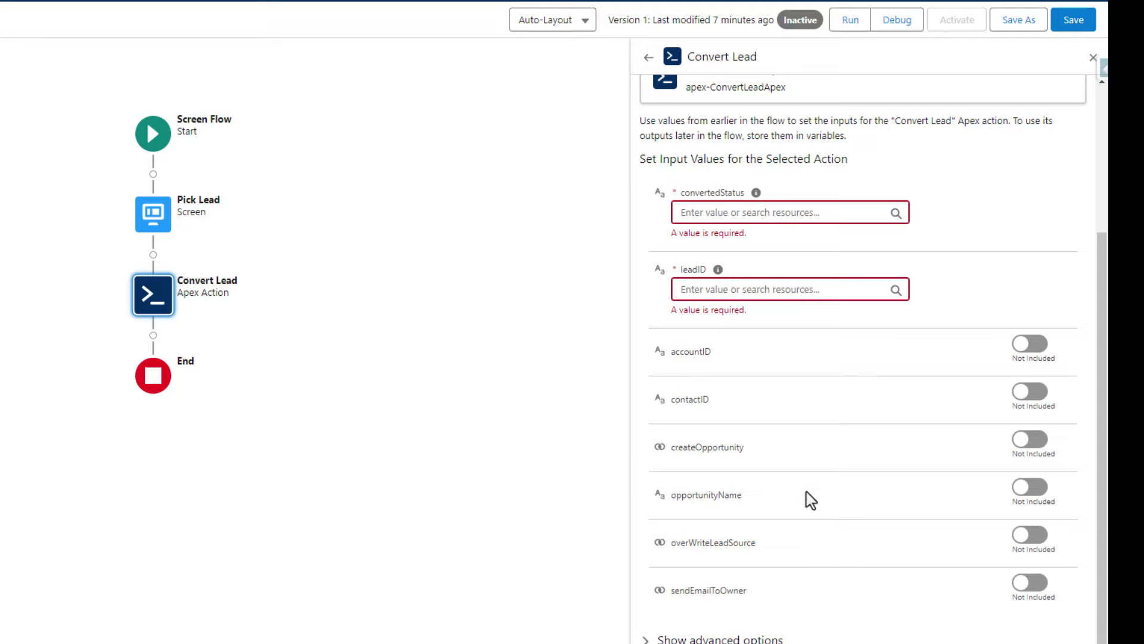
{"action": "scroll", "coordinate": [807, 498], "scroll_direction": "up", "scroll_amount": 2}
{"action": "scroll", "coordinate": [766, 587], "scroll_direction": "down", "scroll_amount": 1}
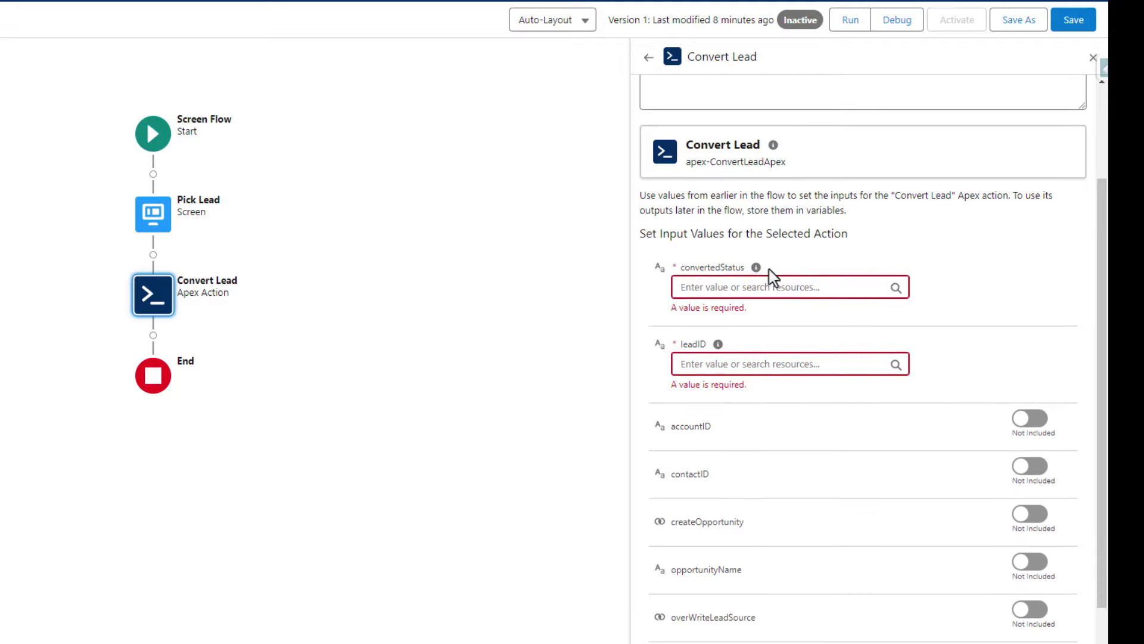
{"action": "mouse_move", "coordinate": [757, 269]}
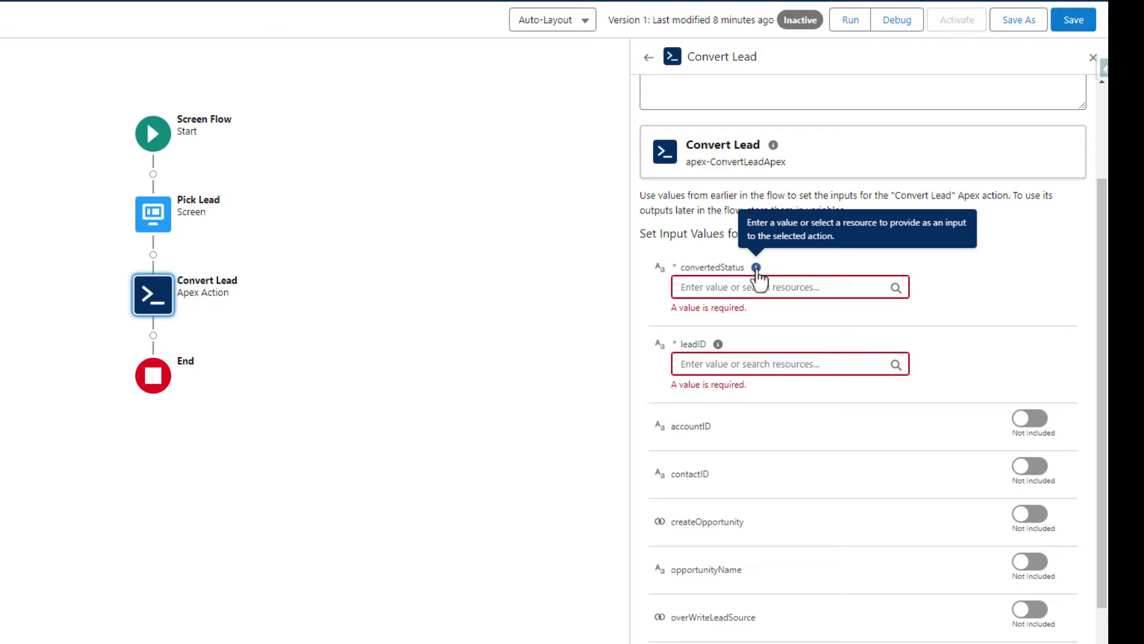
{"action": "mouse_move", "coordinate": [718, 350]}
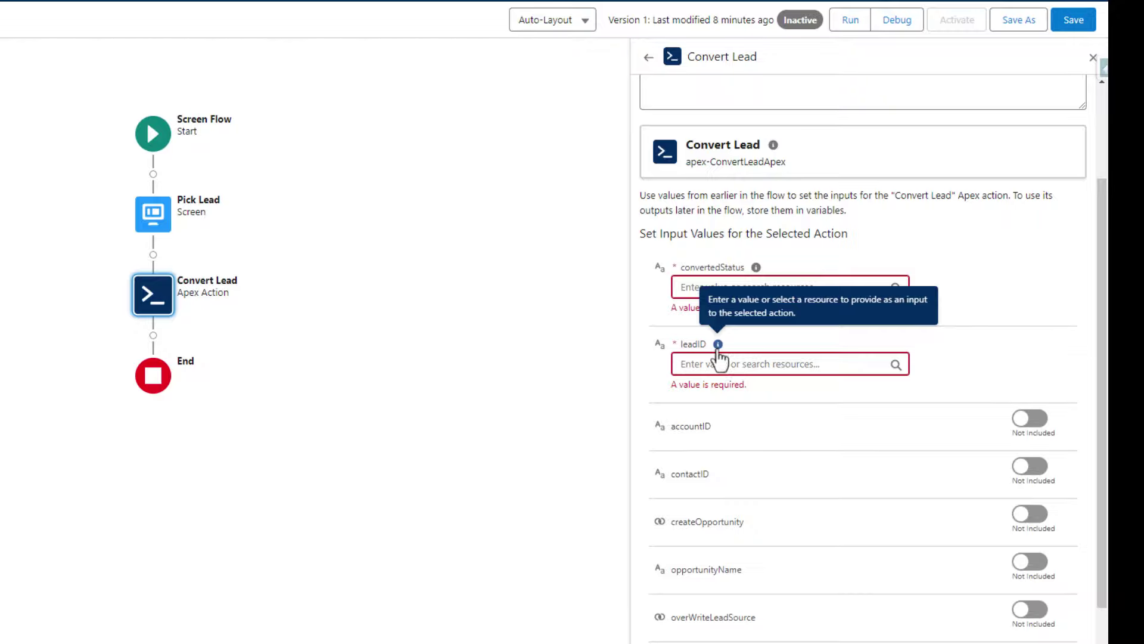
{"action": "left_click", "coordinate": [838, 248]}
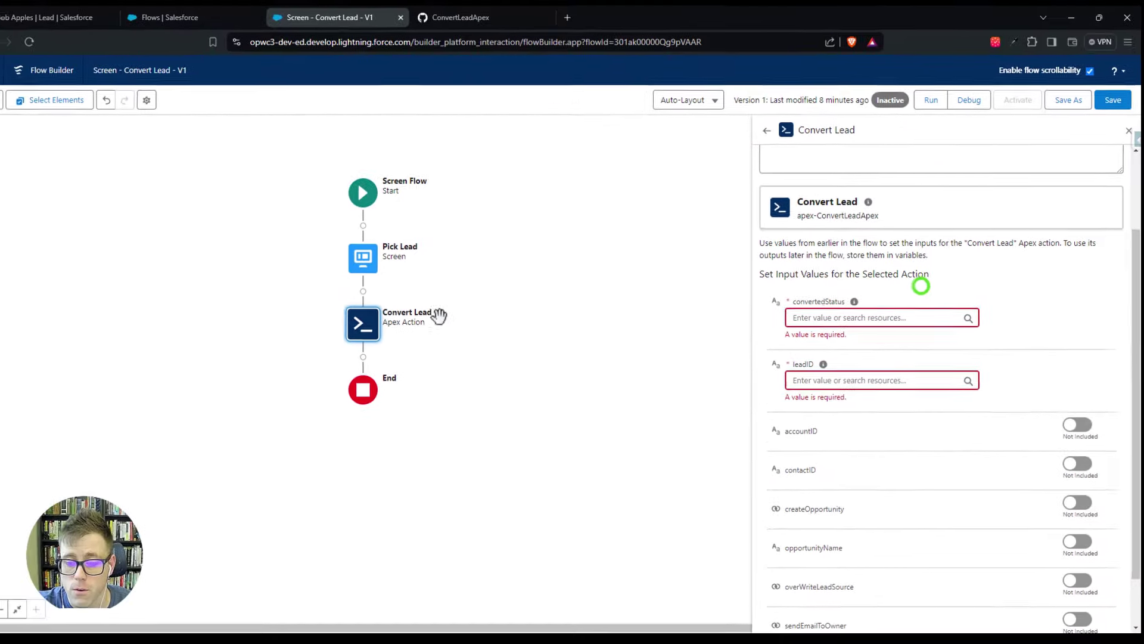
- Open the Lead object's Fields & Relationships and the Lead Status field
{"action": "left_click", "coordinate": [65, 24]}
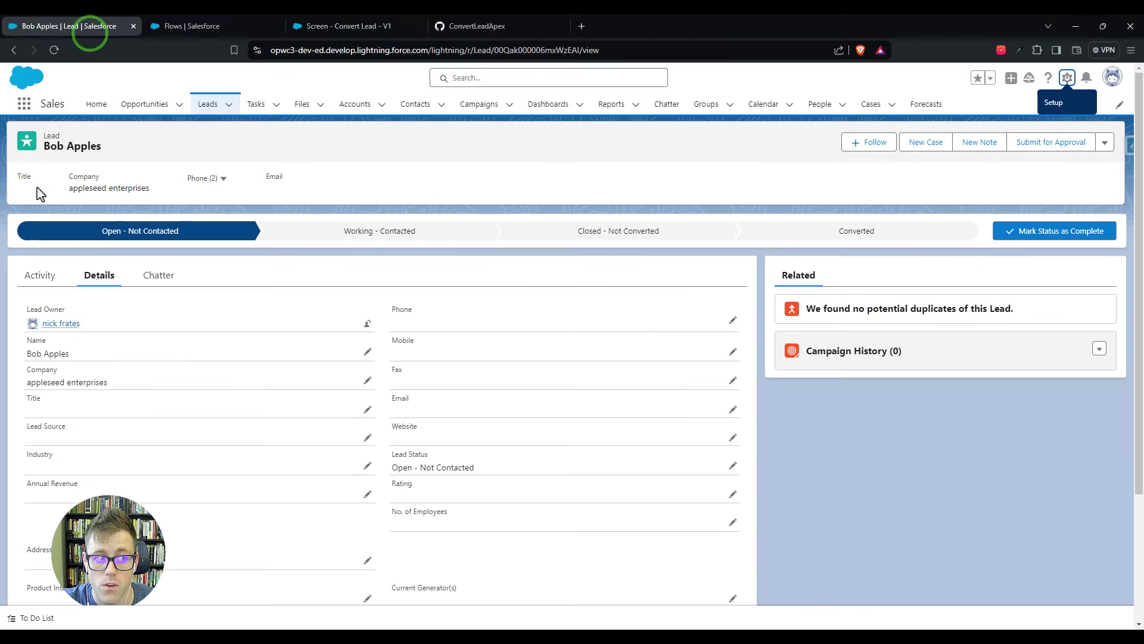
{"action": "left_click", "coordinate": [1066, 79]}
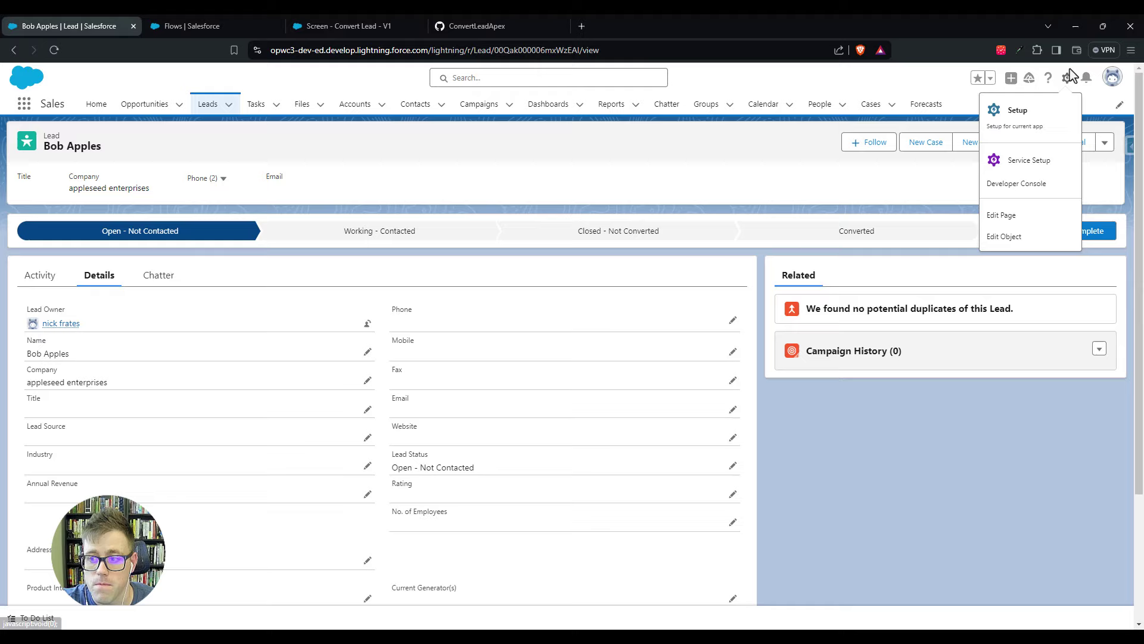
{"action": "left_click", "coordinate": [1006, 248]}
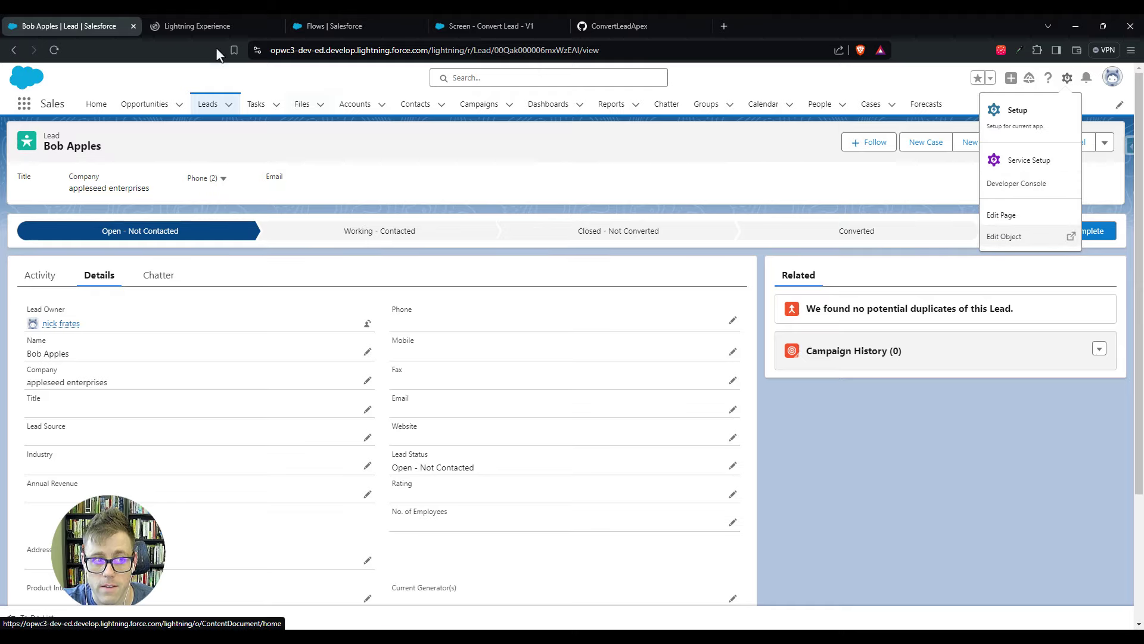
{"action": "left_click", "coordinate": [200, 27]}
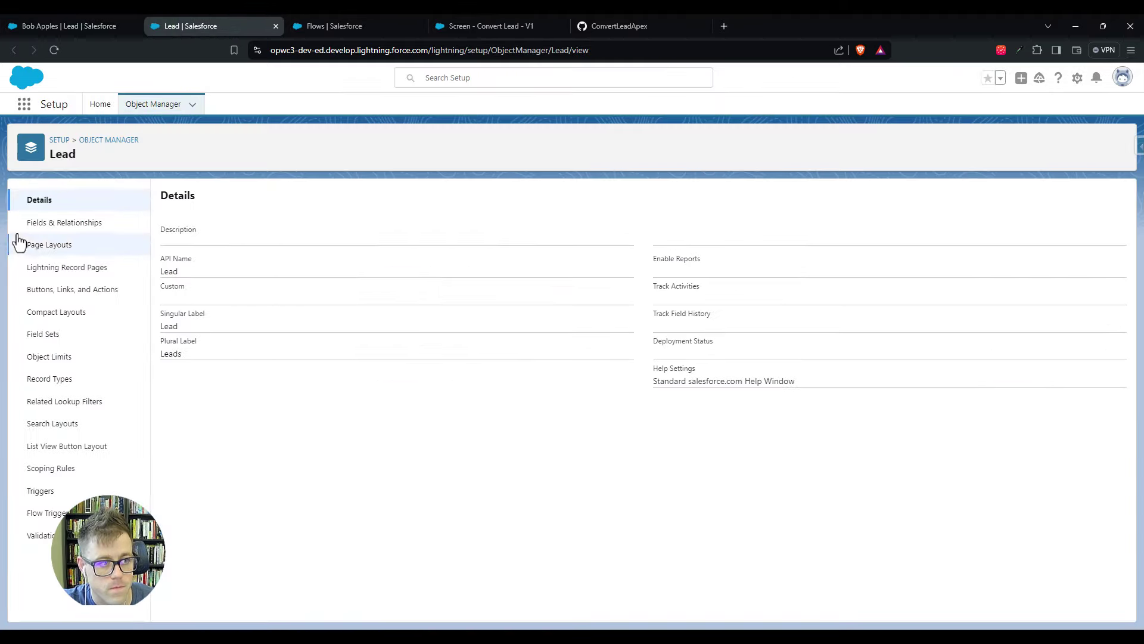
{"action": "left_click", "coordinate": [47, 228]}
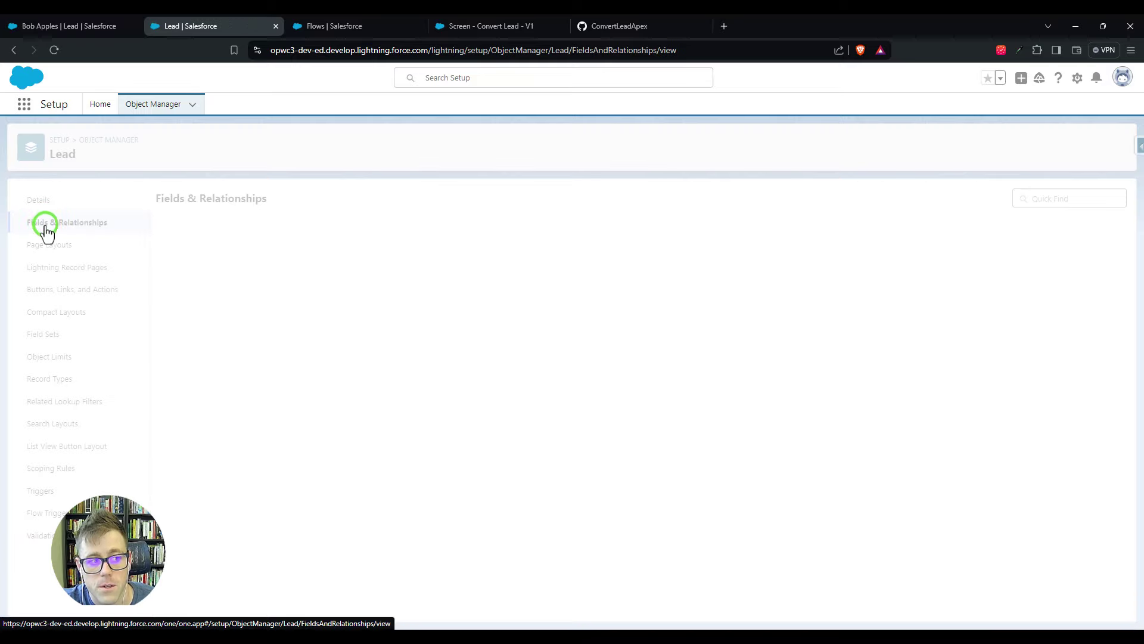
{"action": "scroll", "coordinate": [280, 274], "scroll_direction": "down", "scroll_amount": 6}
{"action": "scroll", "coordinate": [262, 310], "scroll_direction": "down", "scroll_amount": 2}
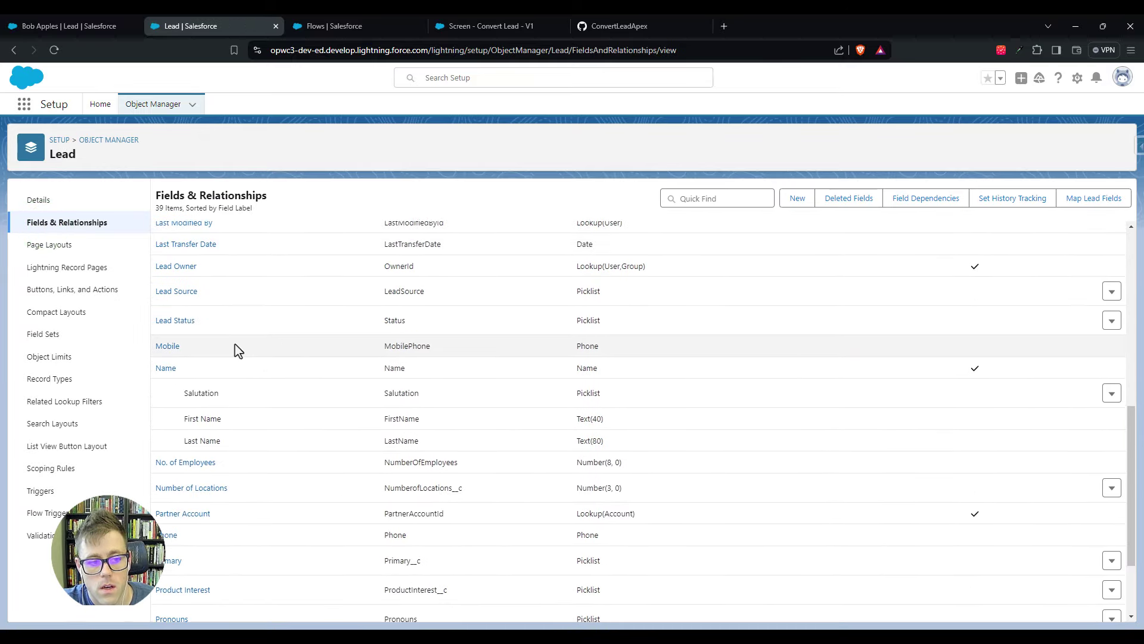
{"action": "scroll", "coordinate": [232, 388], "scroll_direction": "up", "scroll_amount": 2}
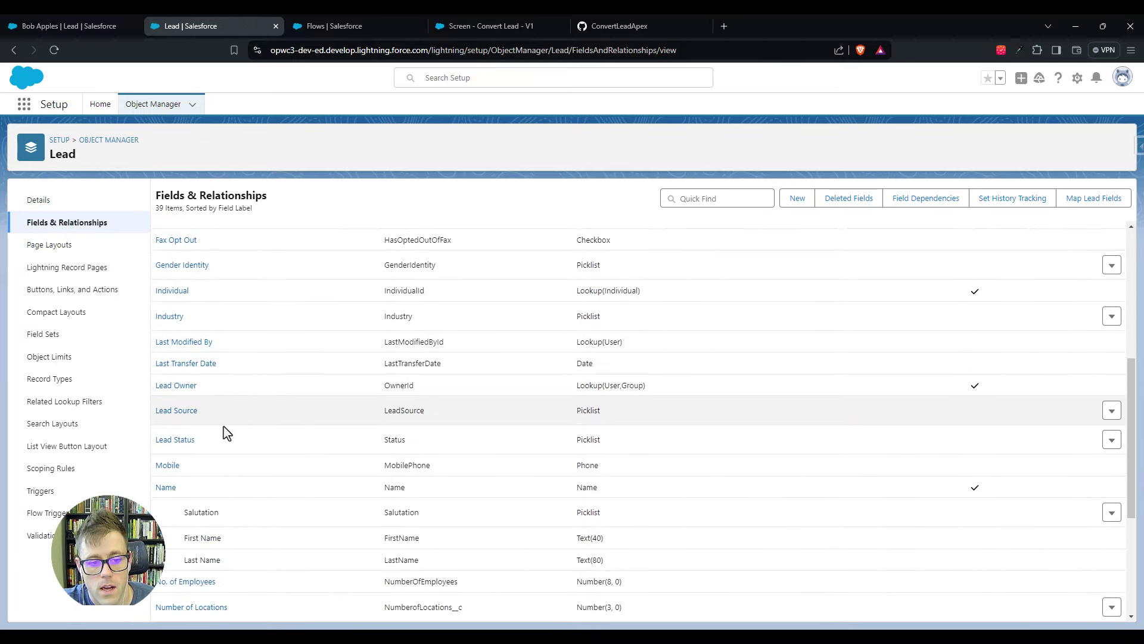
{"action": "left_click", "coordinate": [167, 442]}
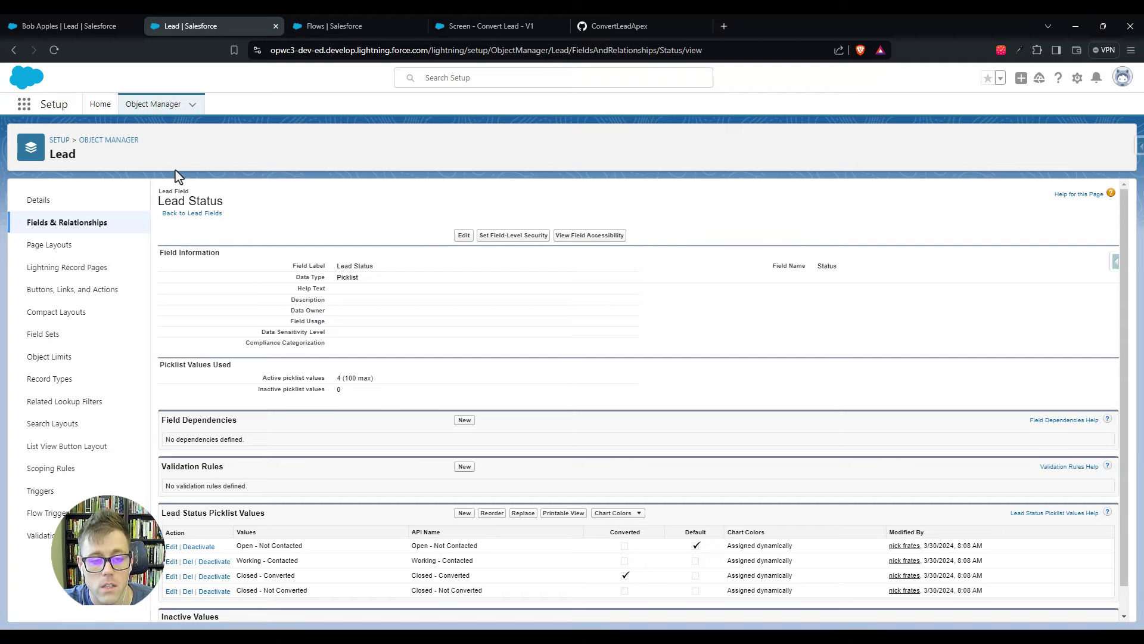
- Select and copy the Closed - Converted picklist value
{"action": "scroll", "coordinate": [632, 311], "scroll_direction": "down", "scroll_amount": 1}
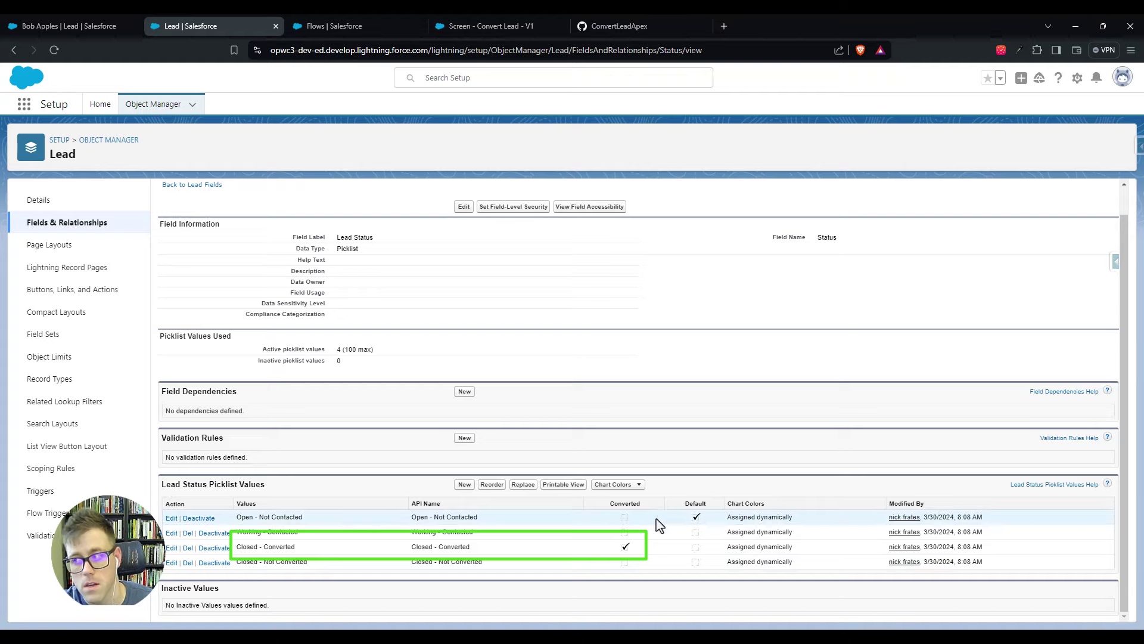
{"action": "left_click_drag", "start_coordinate": [476, 546], "coordinate": [411, 547]}
{"action": "left_click", "coordinate": [496, 556]}
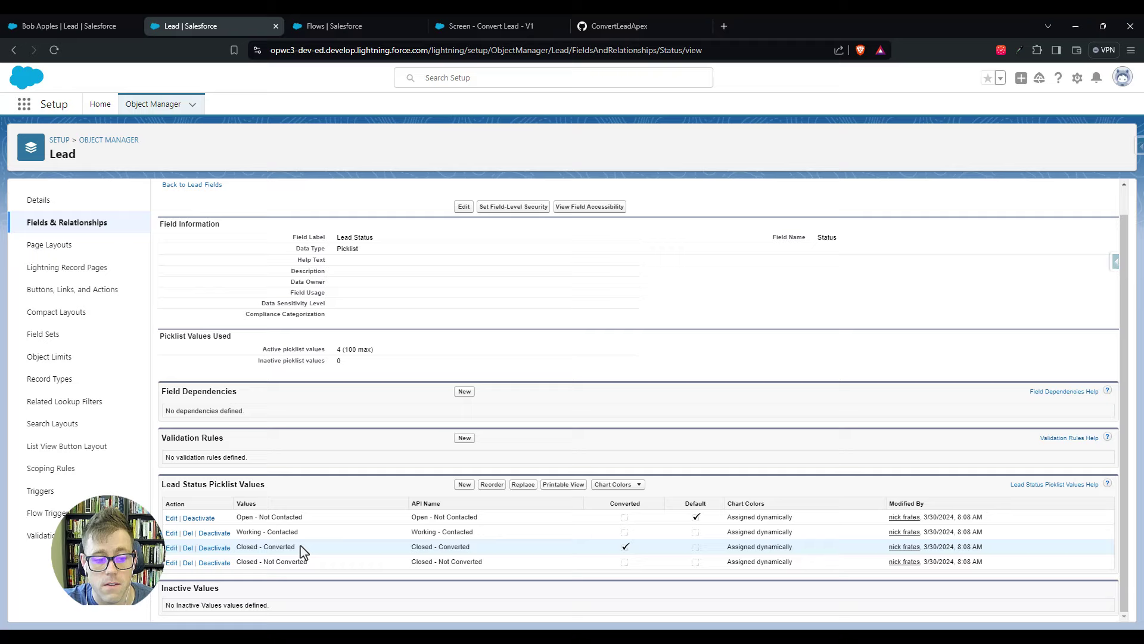
{"action": "left_click_drag", "start_coordinate": [299, 547], "coordinate": [237, 547]}
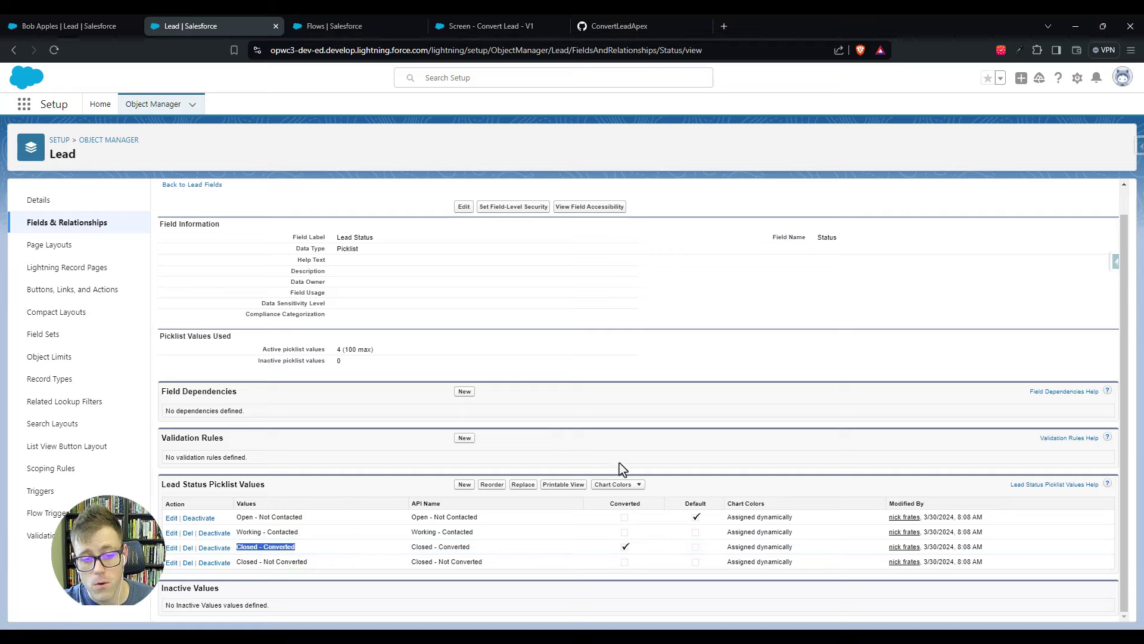
{"action": "left_click", "coordinate": [551, 384]}
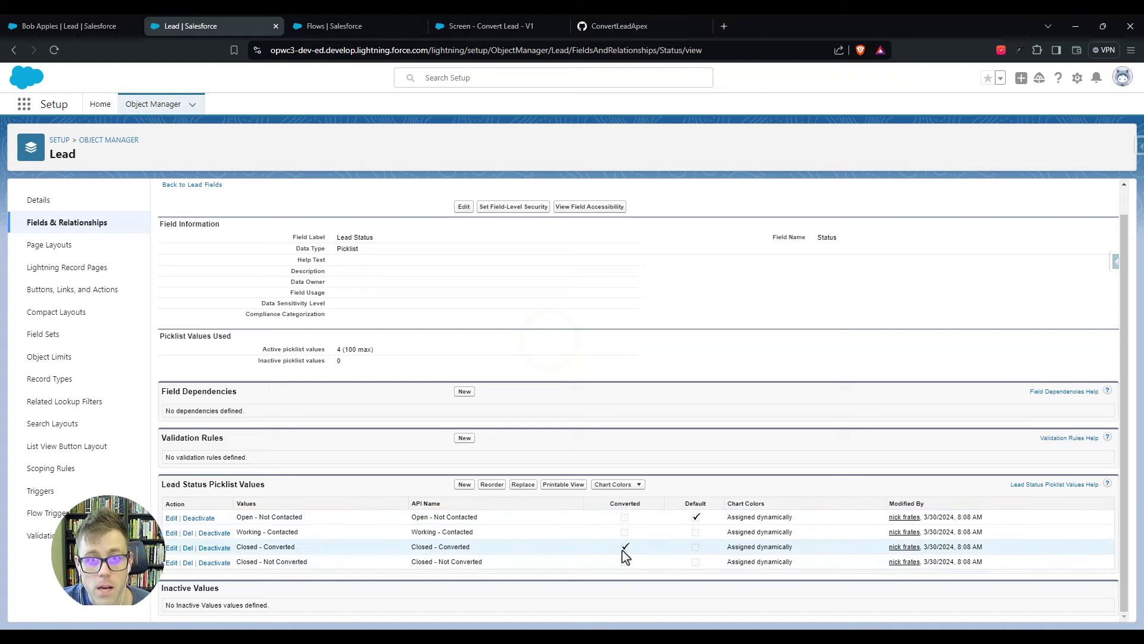
{"action": "left_click_drag", "start_coordinate": [306, 547], "coordinate": [238, 547]}
{"action": "key", "text": "ctrl+c"}
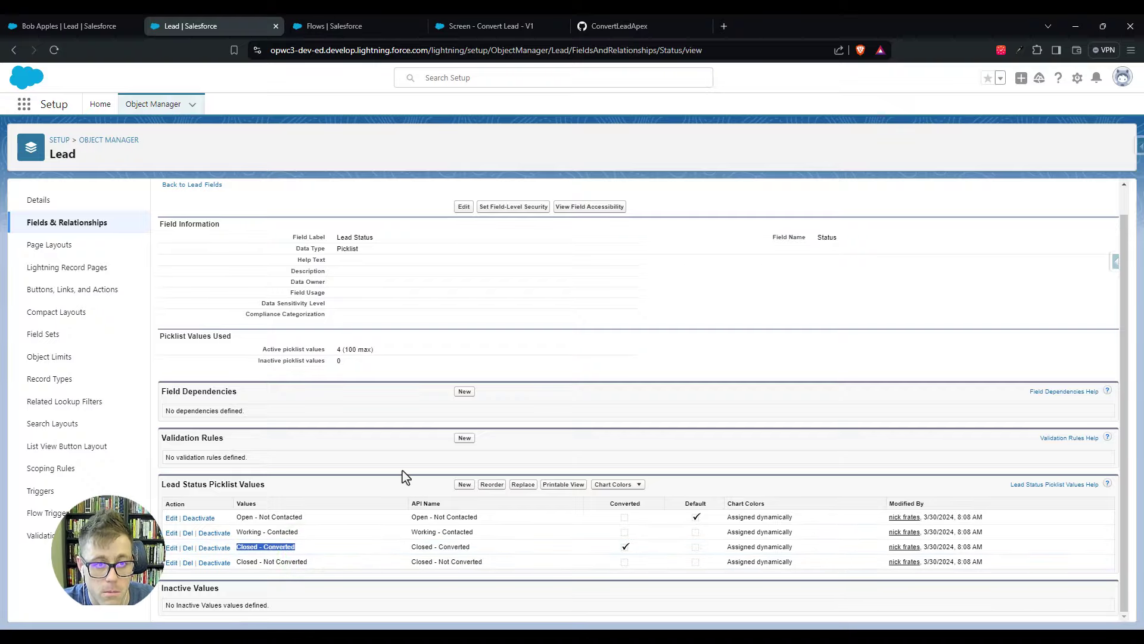
- Paste Closed - Converted into the Convert Lead action's convertedStatus
{"action": "left_click", "coordinate": [491, 26]}
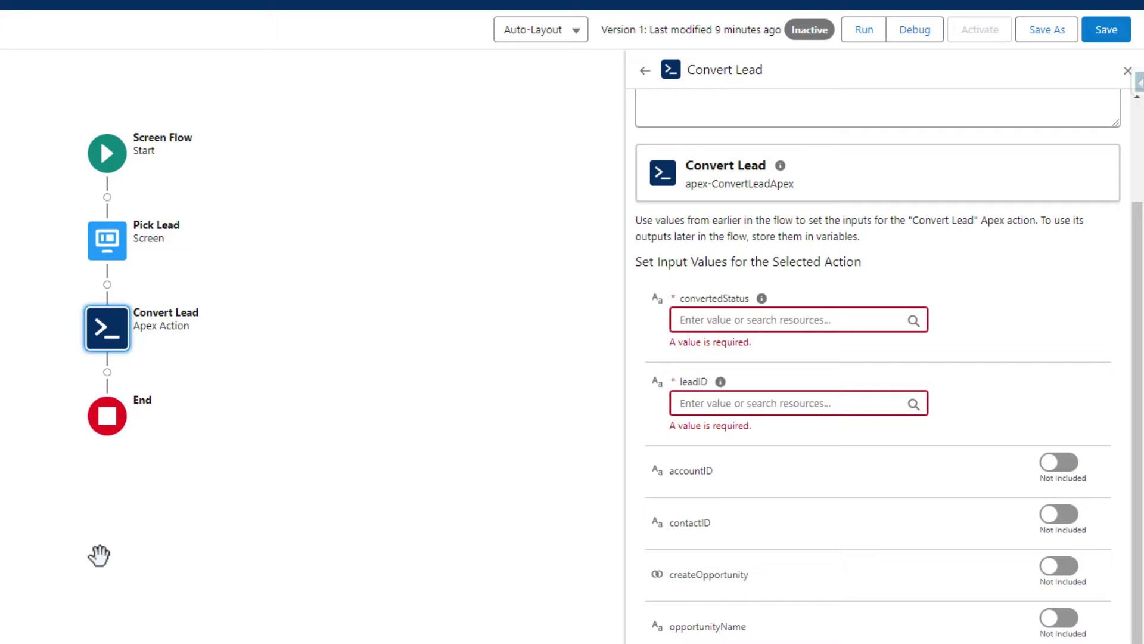
{"action": "left_click", "coordinate": [688, 318]}
{"action": "key", "text": "ctrl+v"}
{"action": "left_click", "coordinate": [947, 256]}
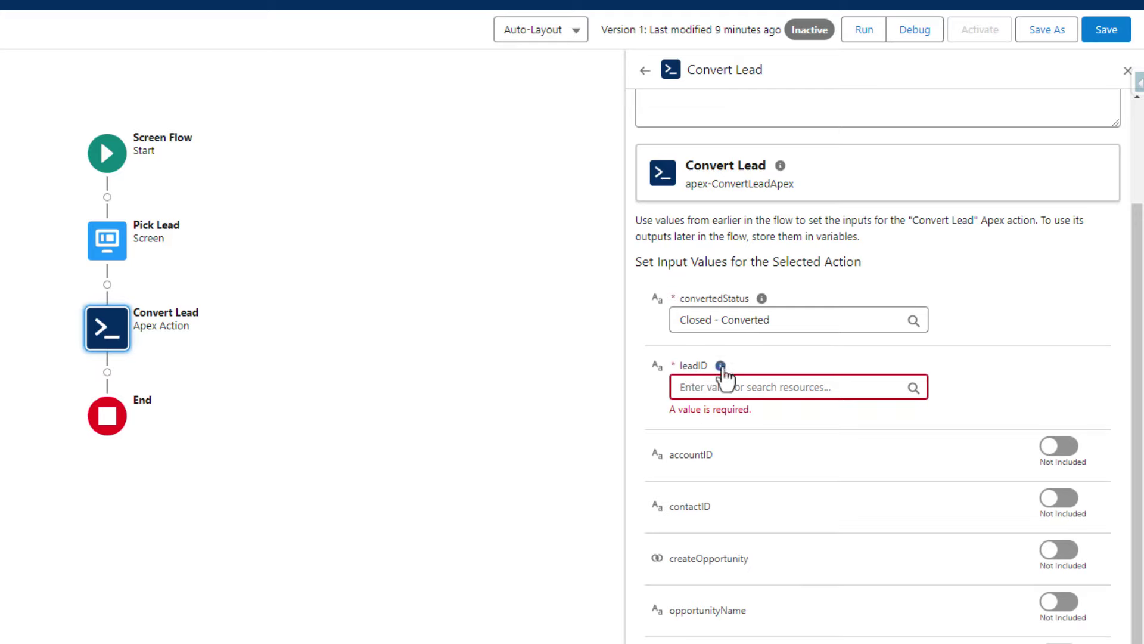
- Map leadID to Pick Lead > Lead > Record ID
{"action": "mouse_move", "coordinate": [718, 374]}
{"action": "left_click", "coordinate": [730, 387]}
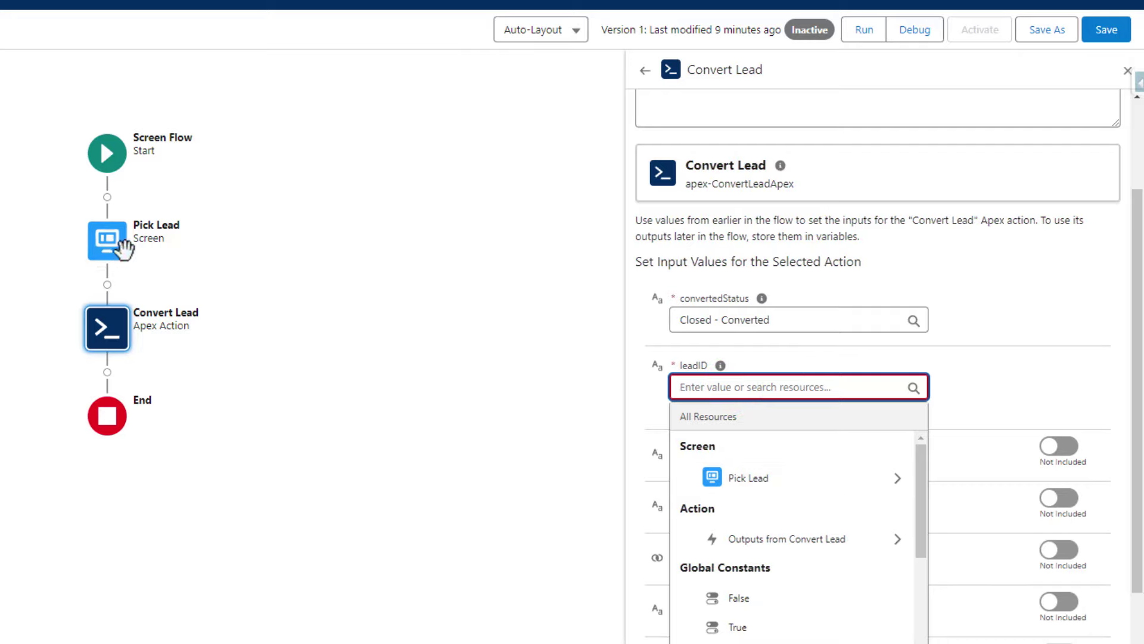
{"action": "left_click", "coordinate": [749, 478]}
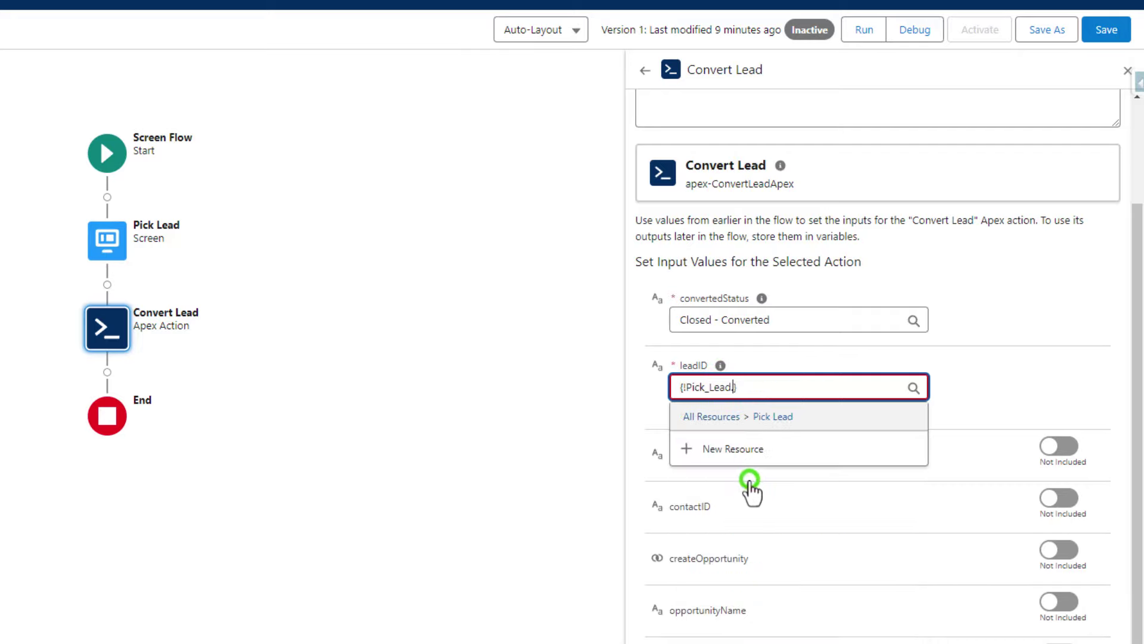
{"action": "left_click", "coordinate": [739, 475]}
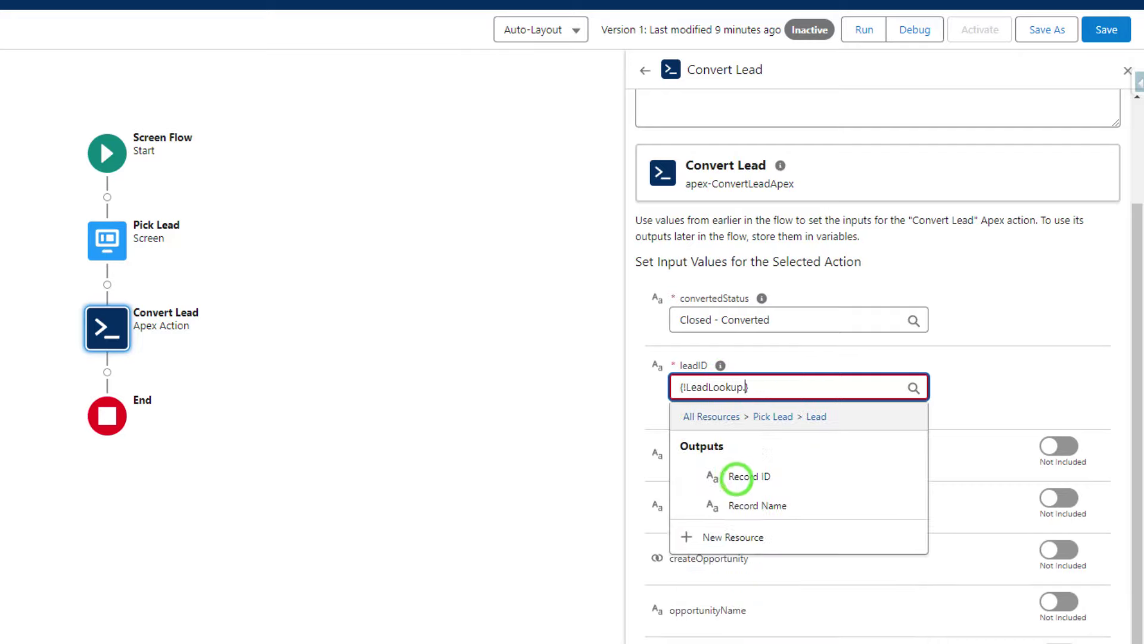
{"action": "left_click", "coordinate": [786, 477]}
{"action": "left_click", "coordinate": [1003, 324]}
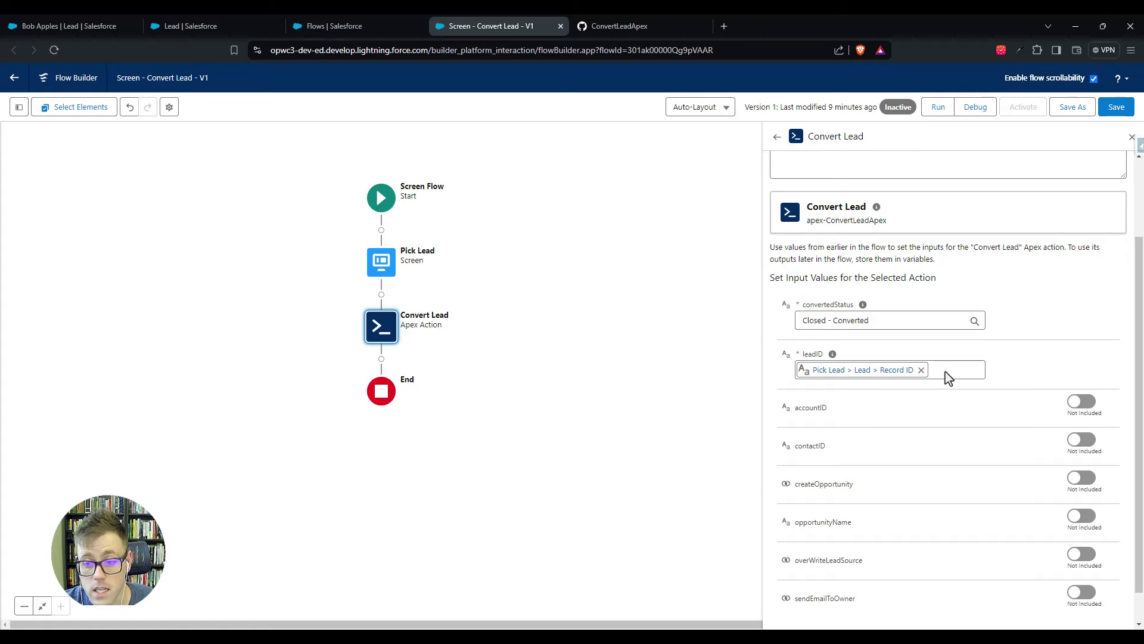
{"action": "left_click", "coordinate": [1053, 332]}
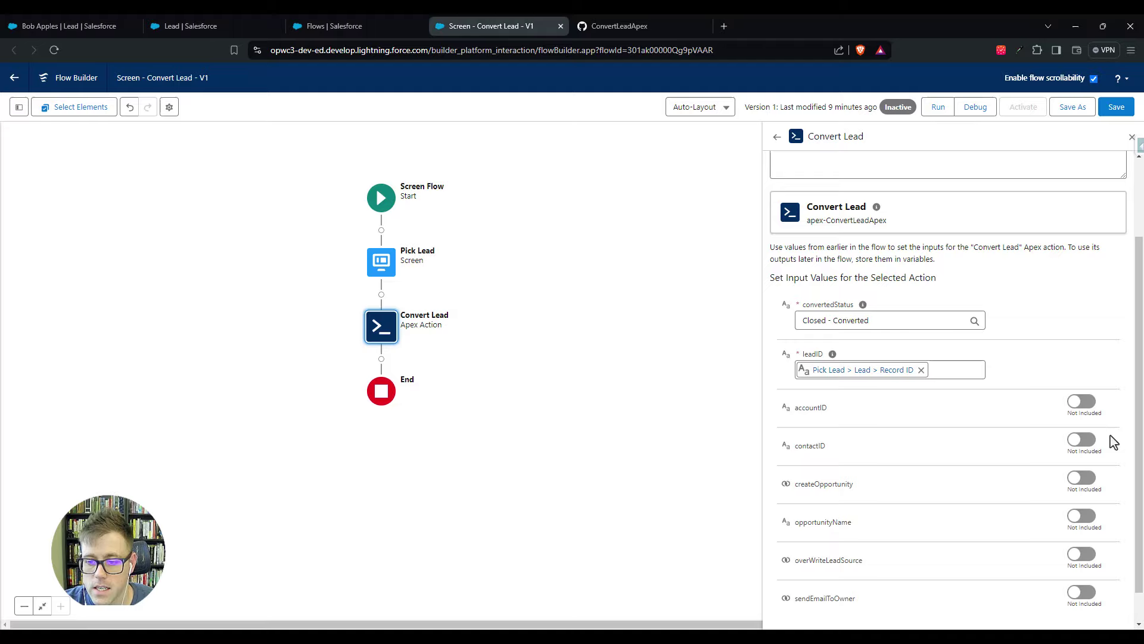
- Keep the Convert Lead action's optional inputs like opportunityName excluded and save the flow as Version 1
{"action": "scroll", "coordinate": [831, 422], "scroll_direction": "down", "scroll_amount": 2}
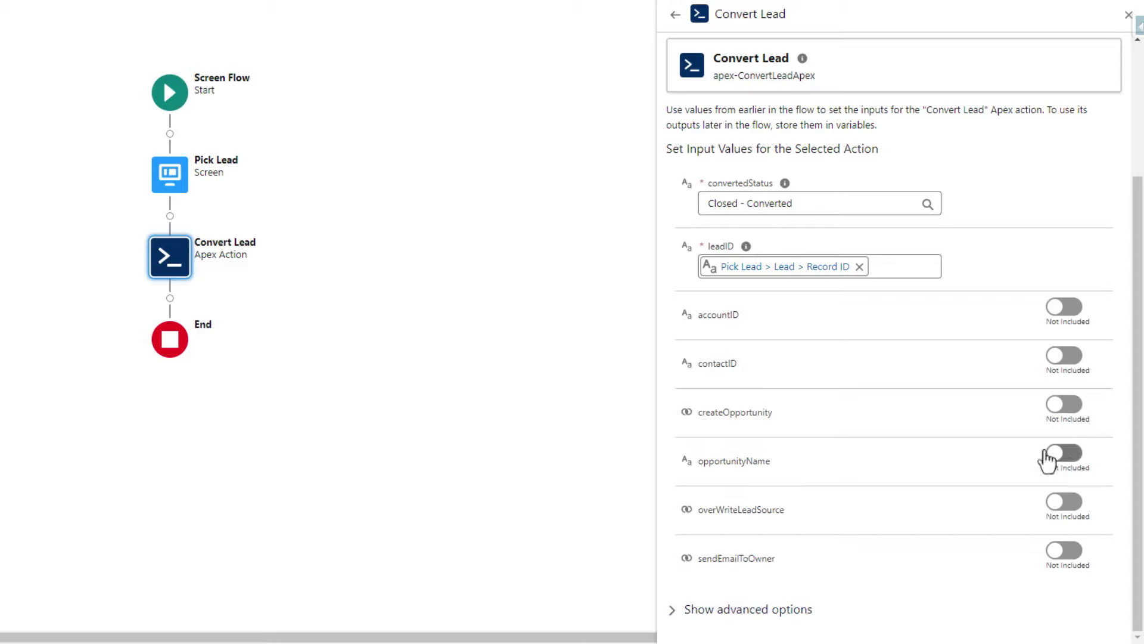
{"action": "double_click", "coordinate": [813, 456]}
{"action": "left_click", "coordinate": [819, 420]}
{"action": "key", "text": "ctrl+s"}
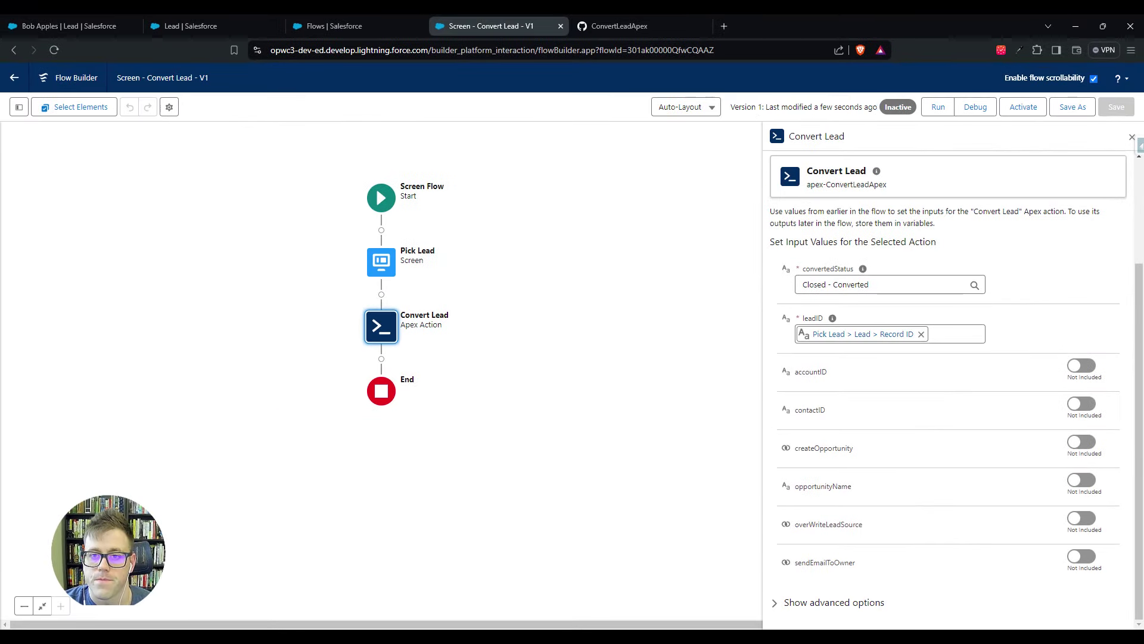
{"action": "left_click_drag", "start_coordinate": [548, 296], "coordinate": [577, 344]}
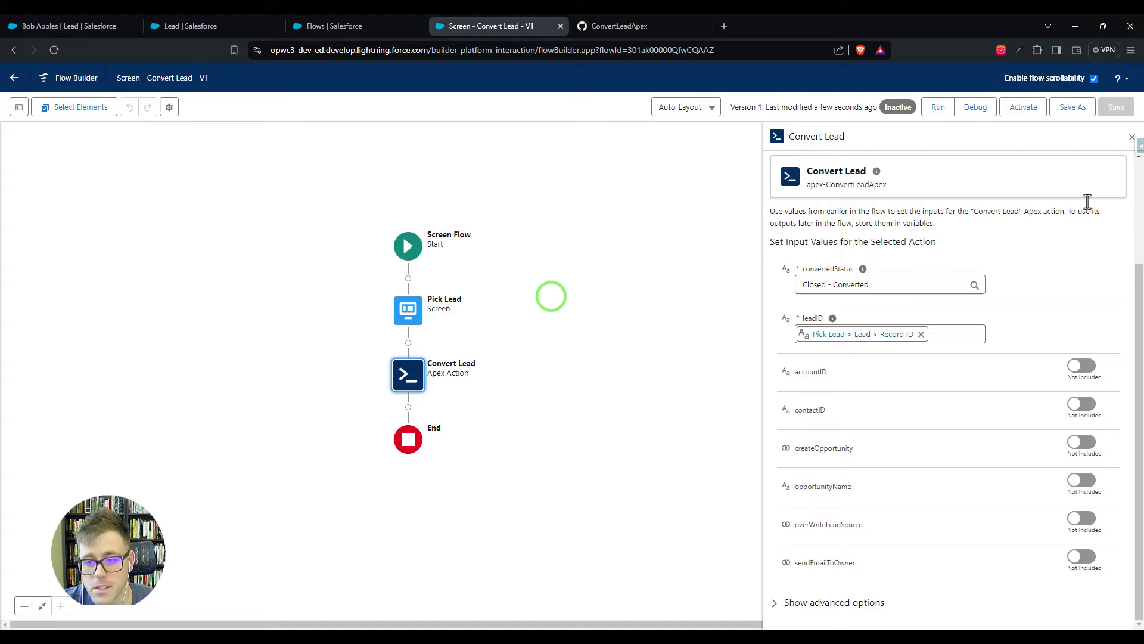
- Close the Convert Lead action settings and refresh the lead record page in its tab
{"action": "left_click", "coordinate": [1131, 141]}
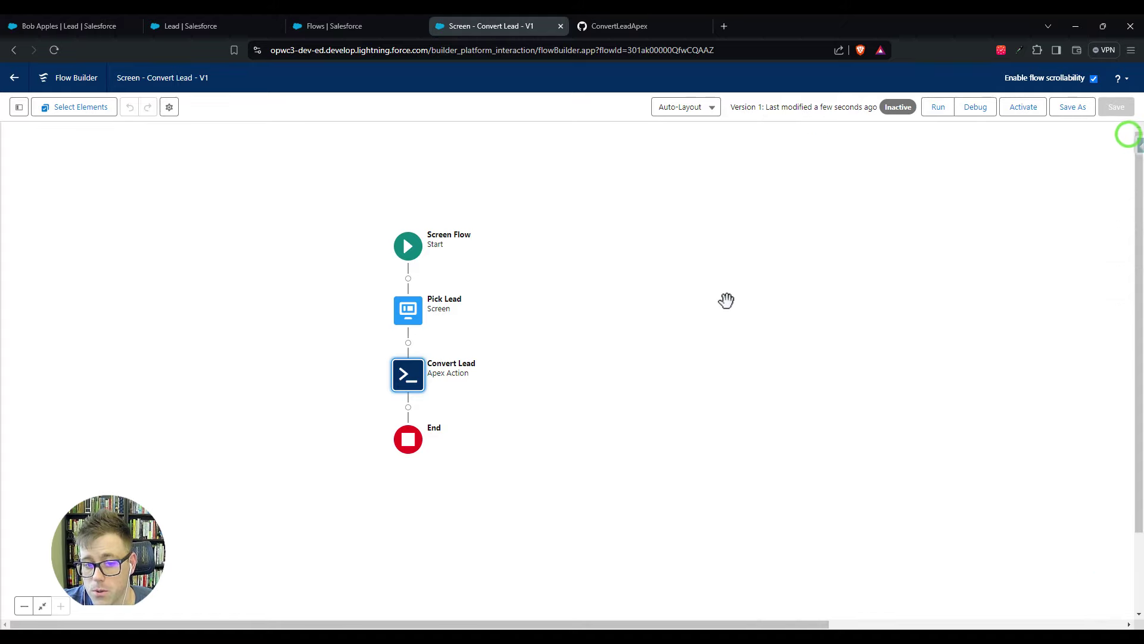
{"action": "left_click", "coordinate": [68, 25]}
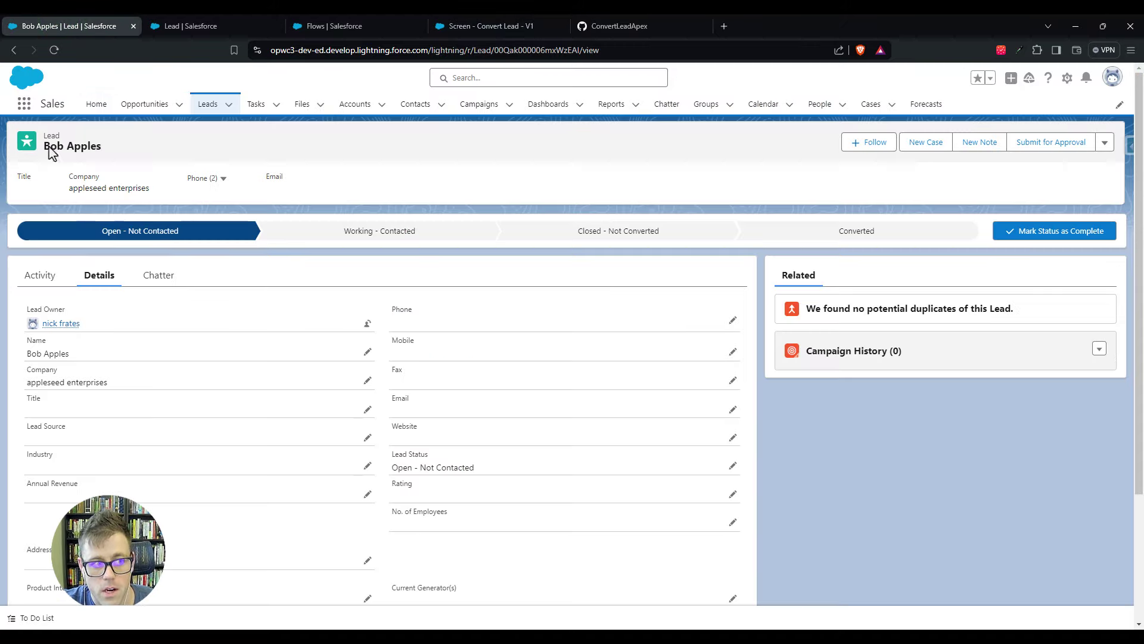
{"action": "left_click", "coordinate": [54, 50]}
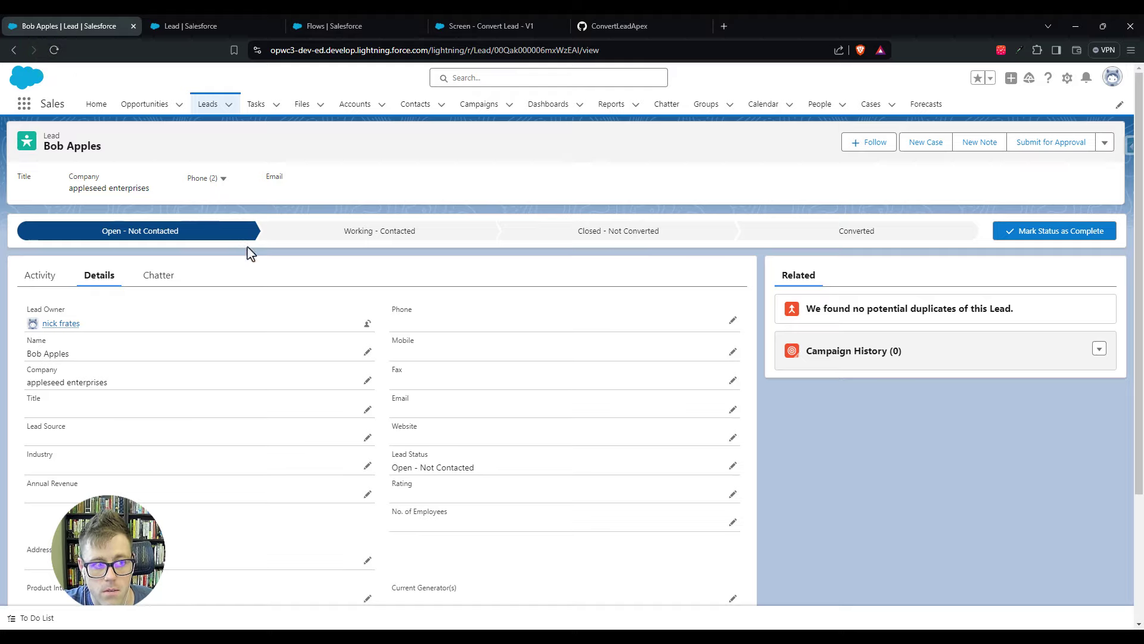
{"action": "left_click", "coordinate": [484, 25]}
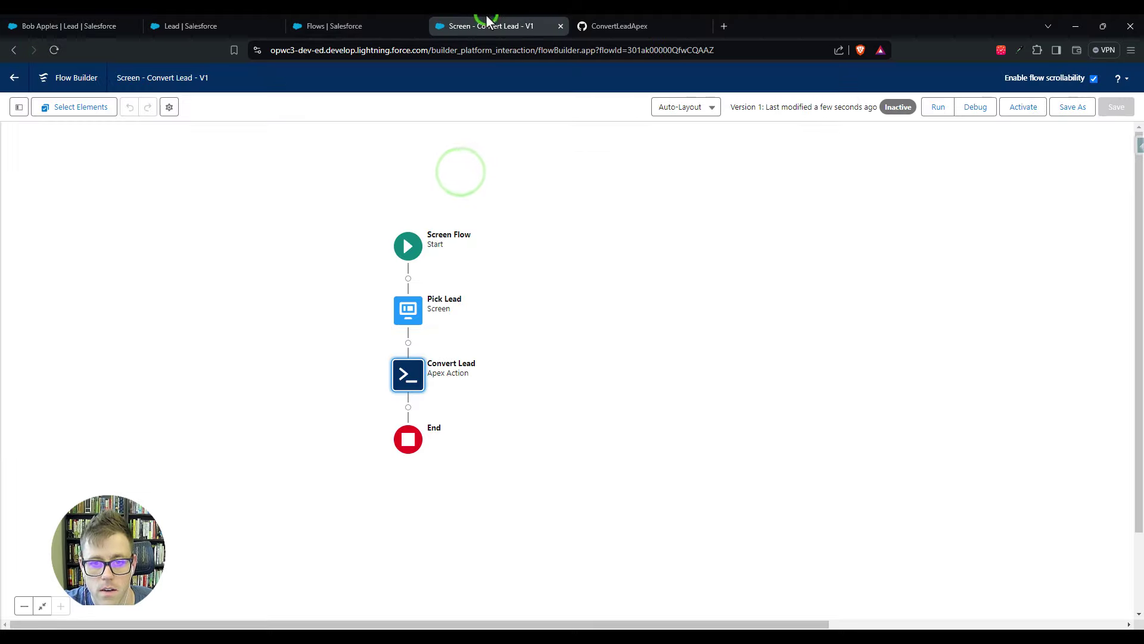
- Debug-run the flow on the recent lead, converting it into an account, contact and opportunity
{"action": "left_click", "coordinate": [975, 108]}
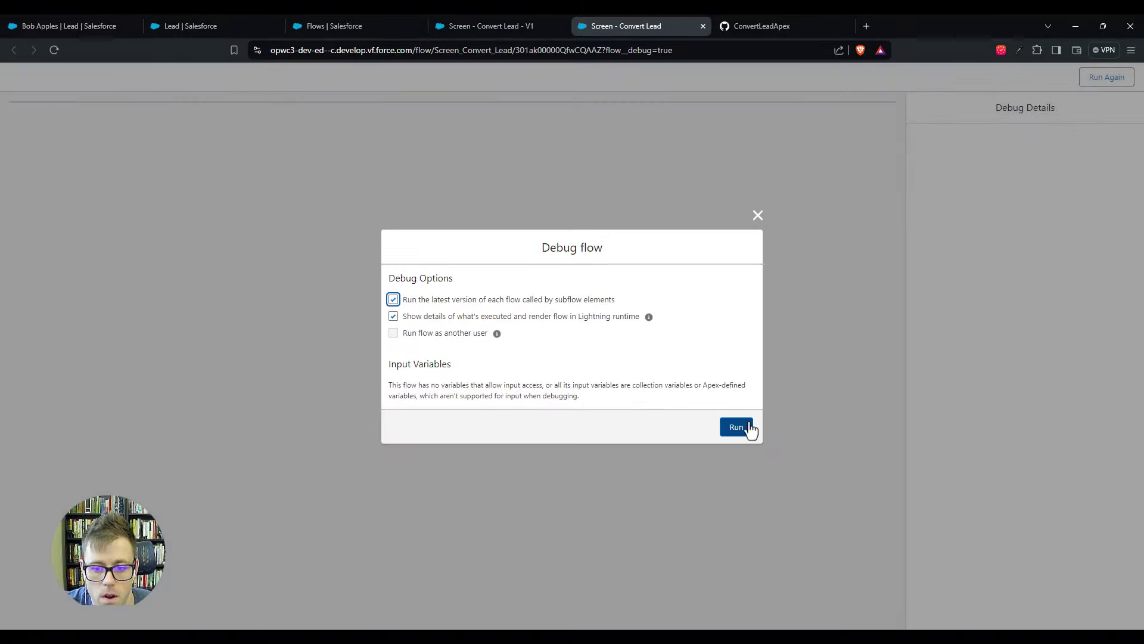
{"action": "left_click", "coordinate": [746, 426]}
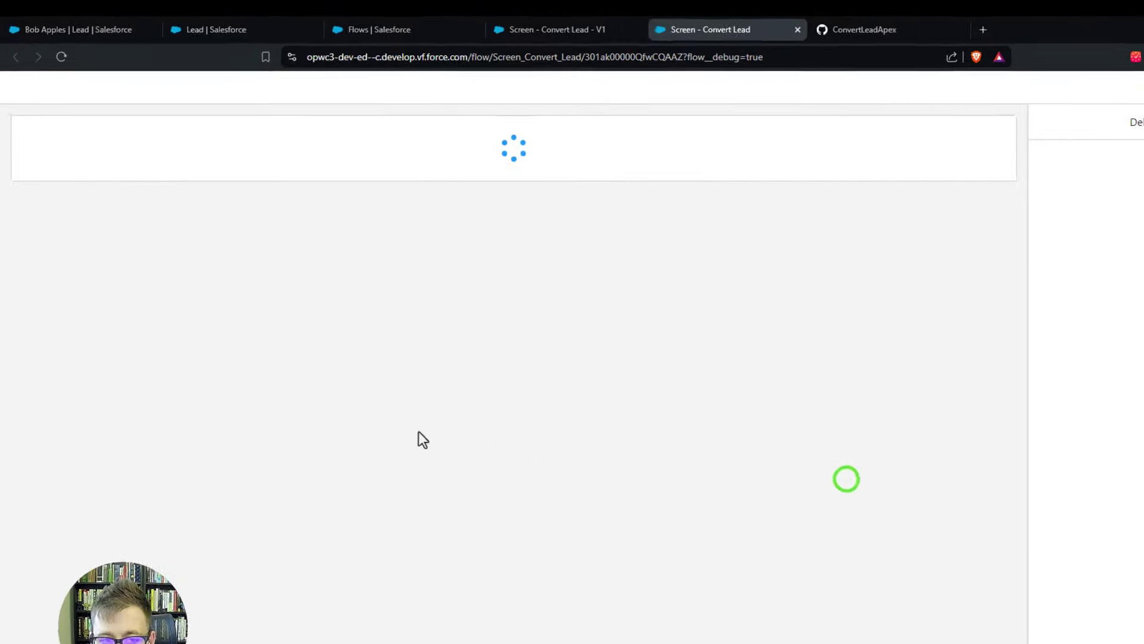
{"action": "left_click", "coordinate": [864, 199]}
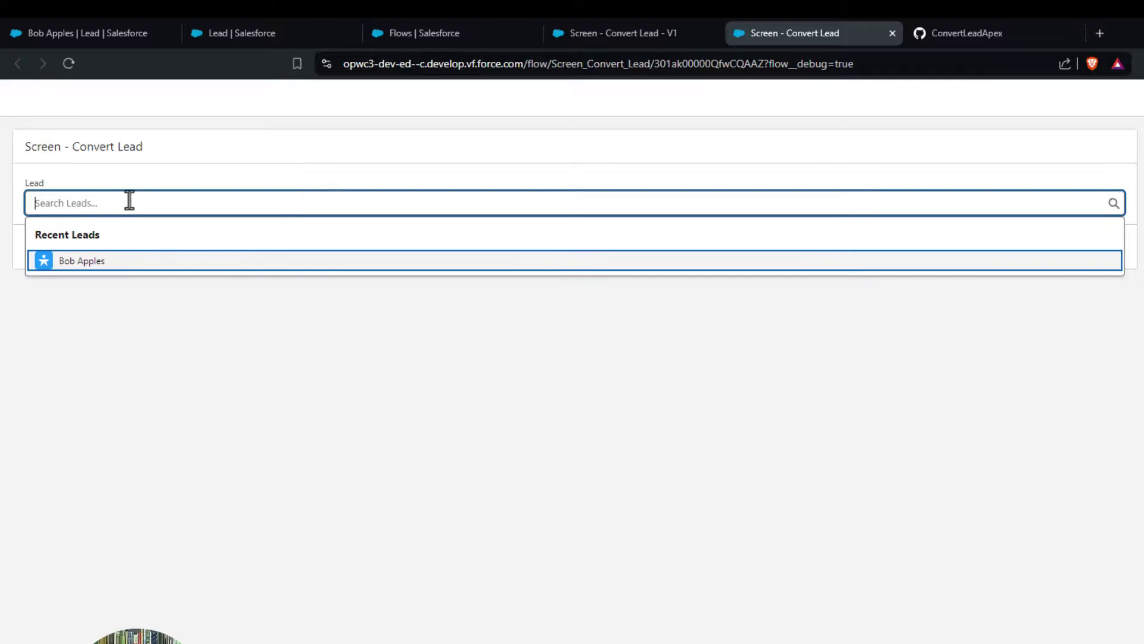
{"action": "left_click", "coordinate": [73, 263]}
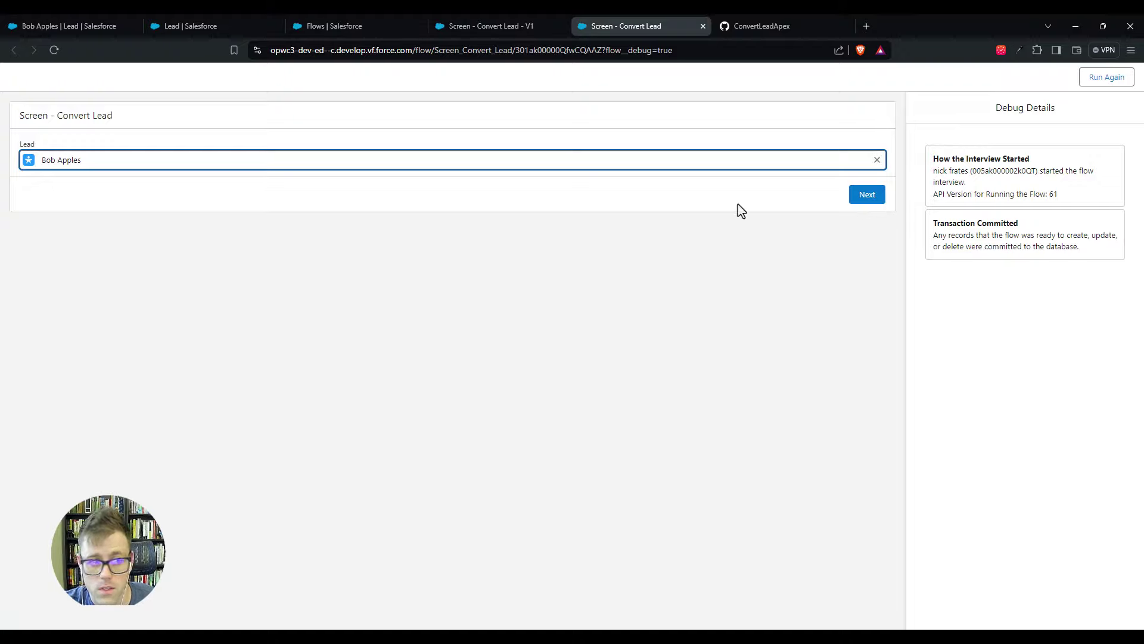
{"action": "left_click", "coordinate": [869, 193]}
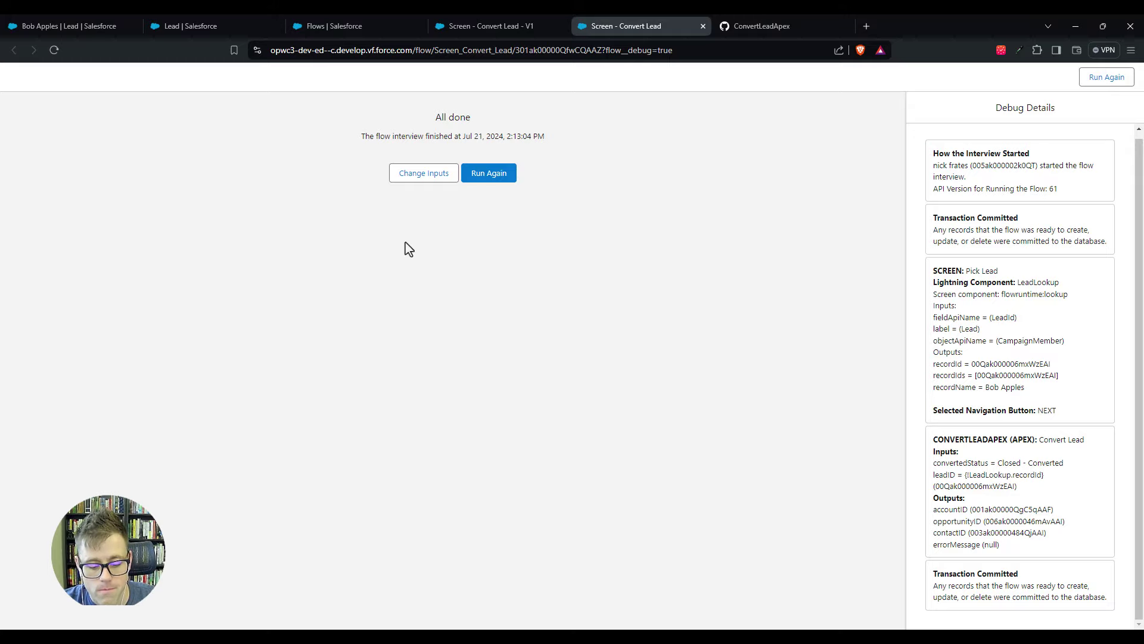
- Reload the converted lead with F5, then list All Accounts to find appleseed enterprises
{"action": "left_click", "coordinate": [42, 26]}
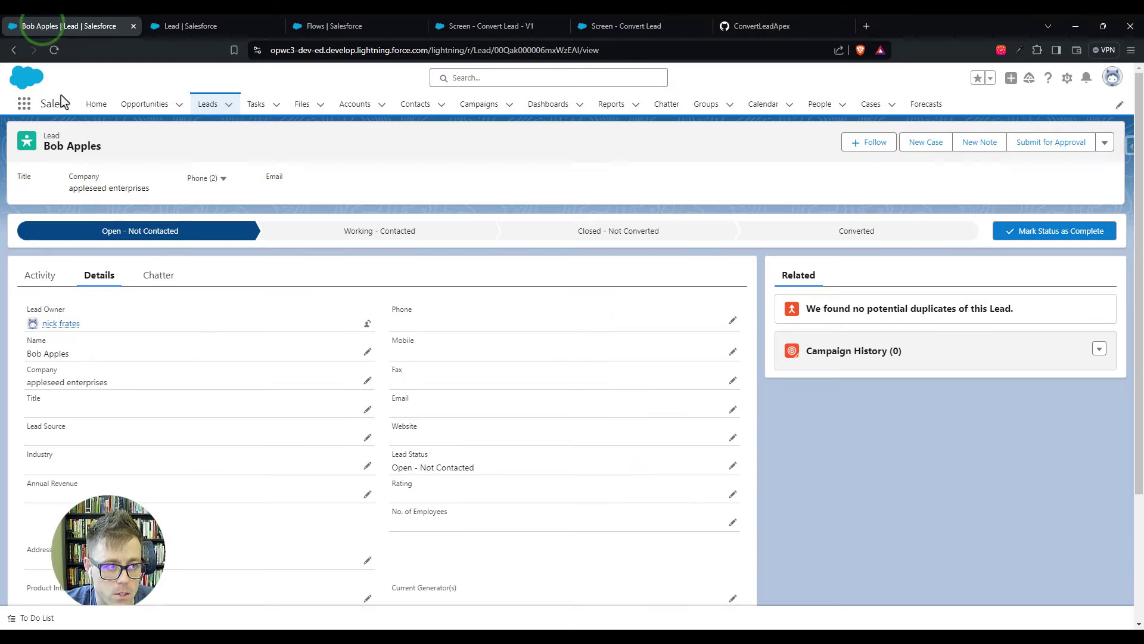
{"action": "key", "text": "F5"}
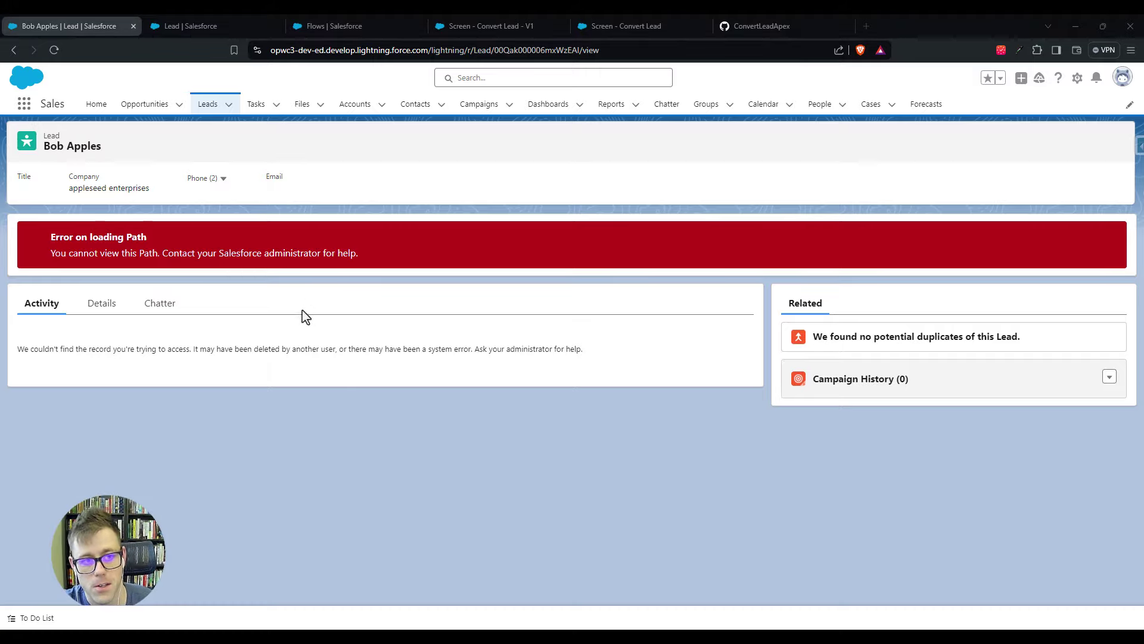
{"action": "left_click", "coordinate": [346, 108]}
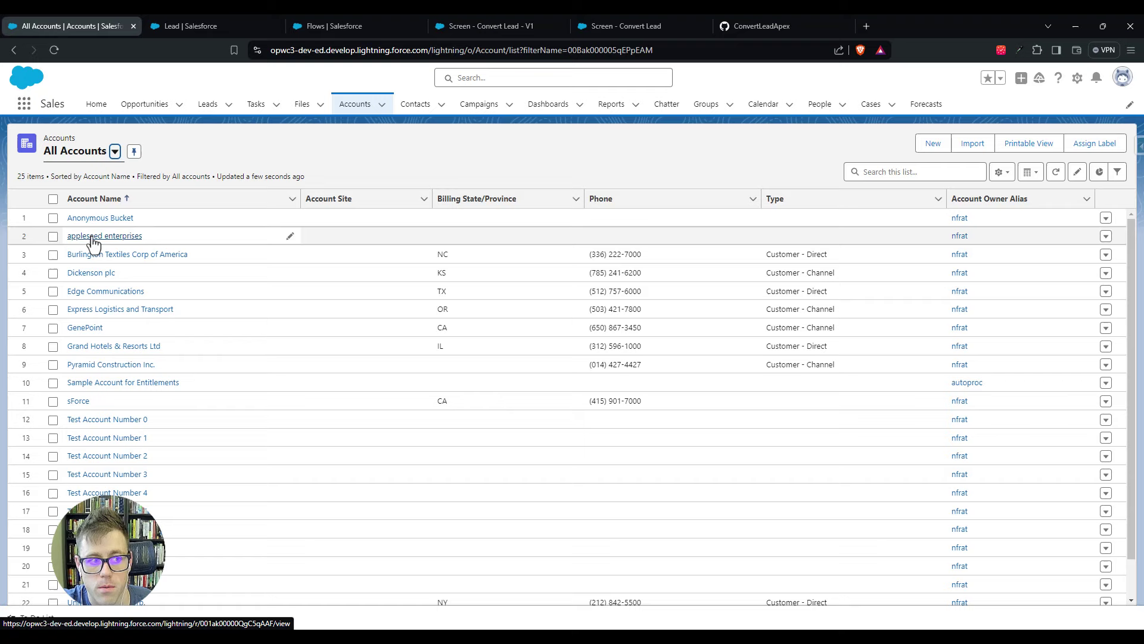
- Review the appleseed enterprises account's details, including its 2:13 PM last-modified time, and related records
{"action": "left_click", "coordinate": [90, 237]}
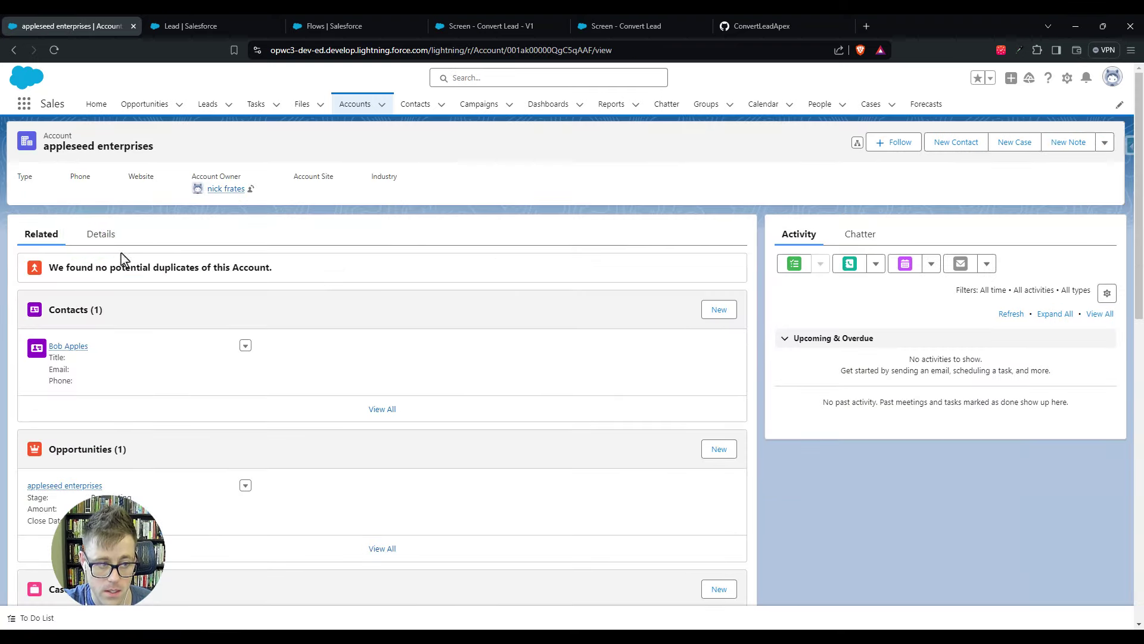
{"action": "left_click", "coordinate": [99, 235]}
{"action": "scroll", "coordinate": [111, 258], "scroll_direction": "down", "scroll_amount": 3}
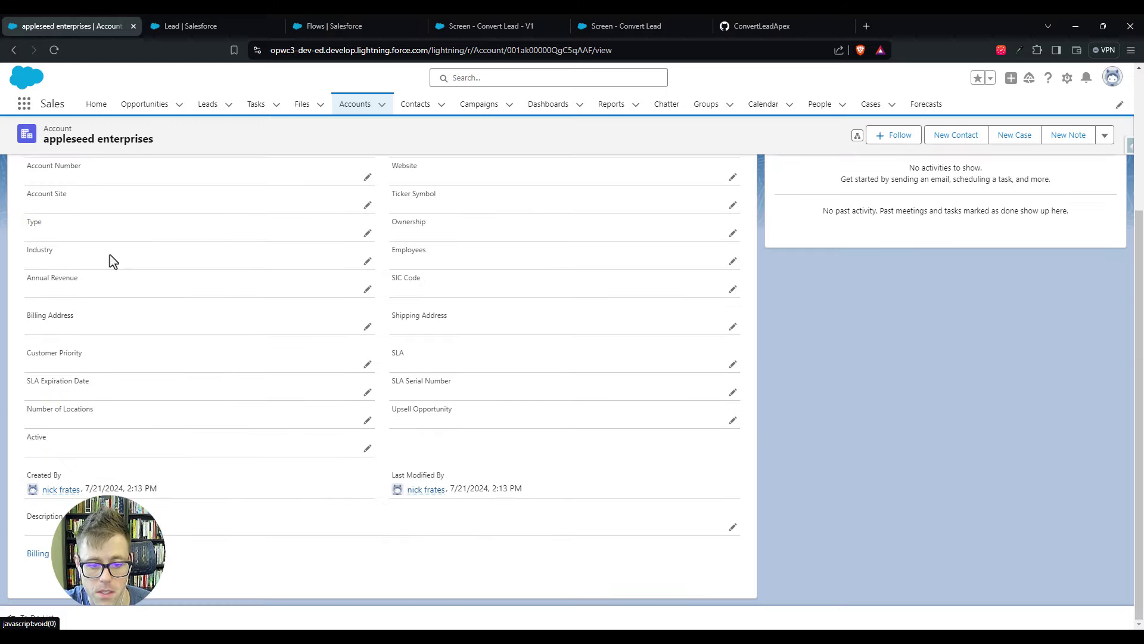
{"action": "left_click_drag", "start_coordinate": [463, 488], "coordinate": [524, 489]}
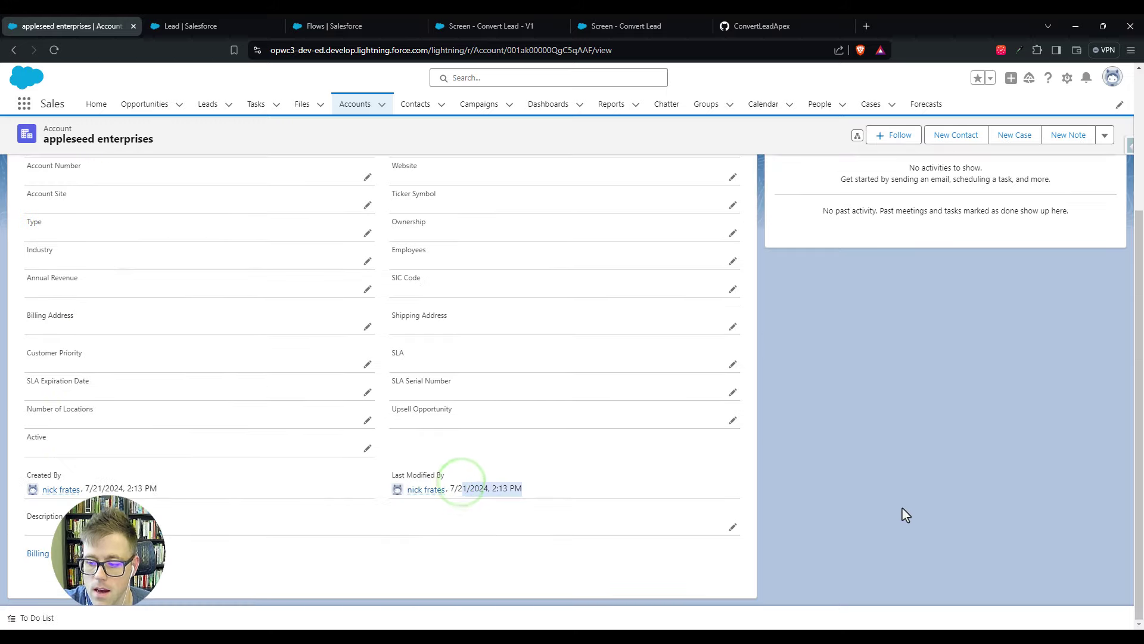
{"action": "scroll", "coordinate": [349, 435], "scroll_direction": "up", "scroll_amount": 3}
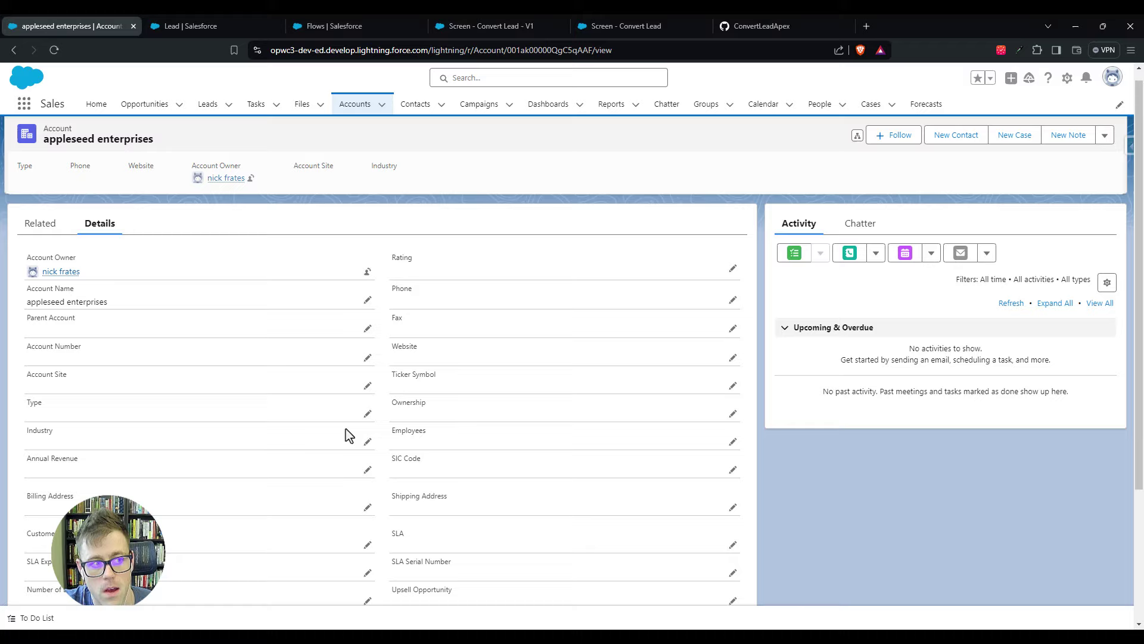
{"action": "left_click", "coordinate": [41, 235]}
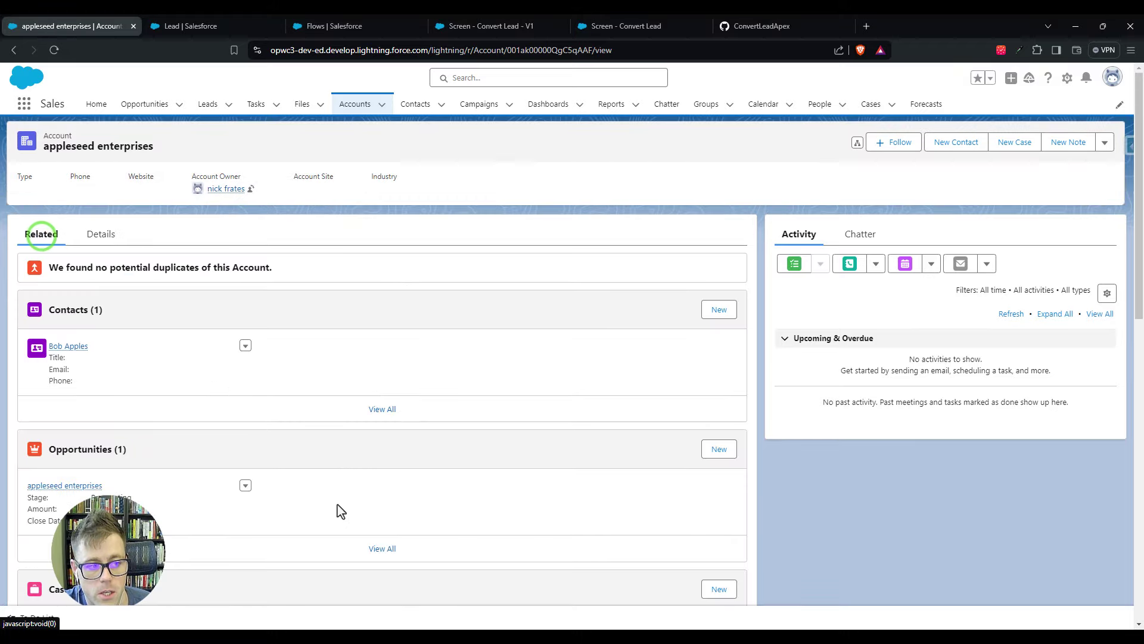
- Open the converted contact and opportunity in new tabs and review the contact's details
{"action": "middle_click", "coordinate": [66, 347]}
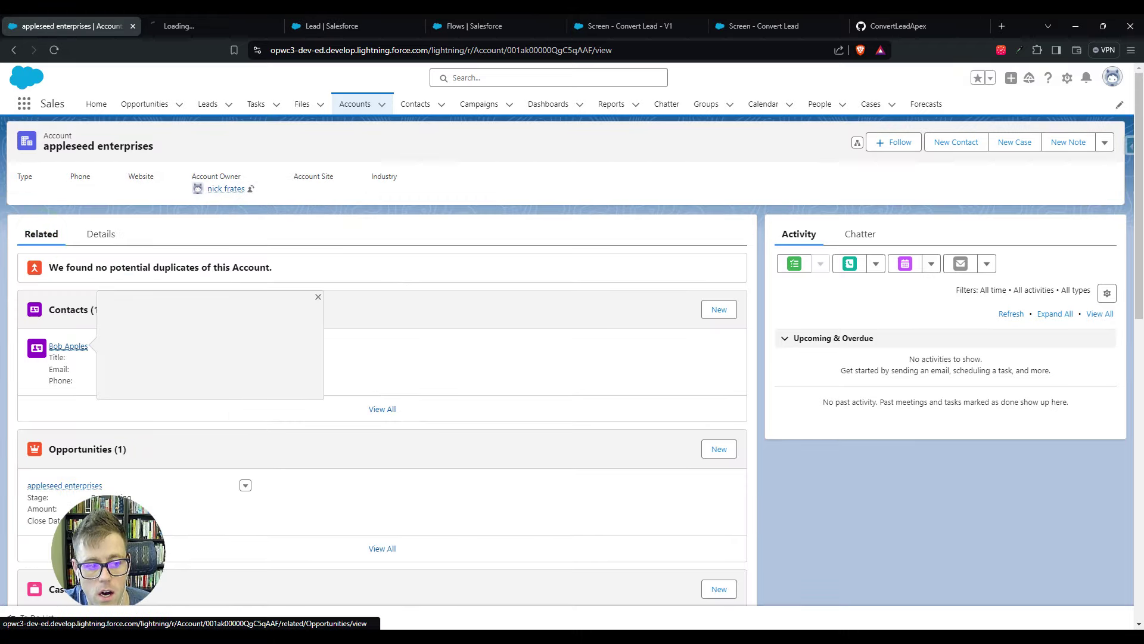
{"action": "middle_click", "coordinate": [80, 490]}
{"action": "left_click", "coordinate": [184, 26]}
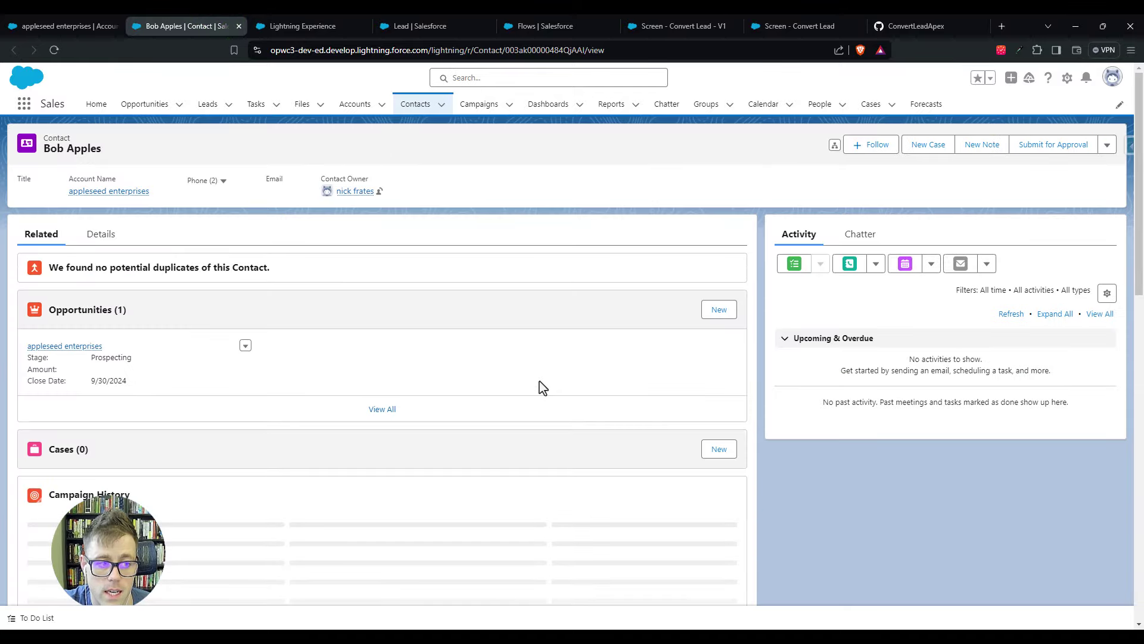
{"action": "scroll", "coordinate": [542, 387], "scroll_direction": "down", "scroll_amount": 3}
{"action": "scroll", "coordinate": [184, 401], "scroll_direction": "up", "scroll_amount": 3}
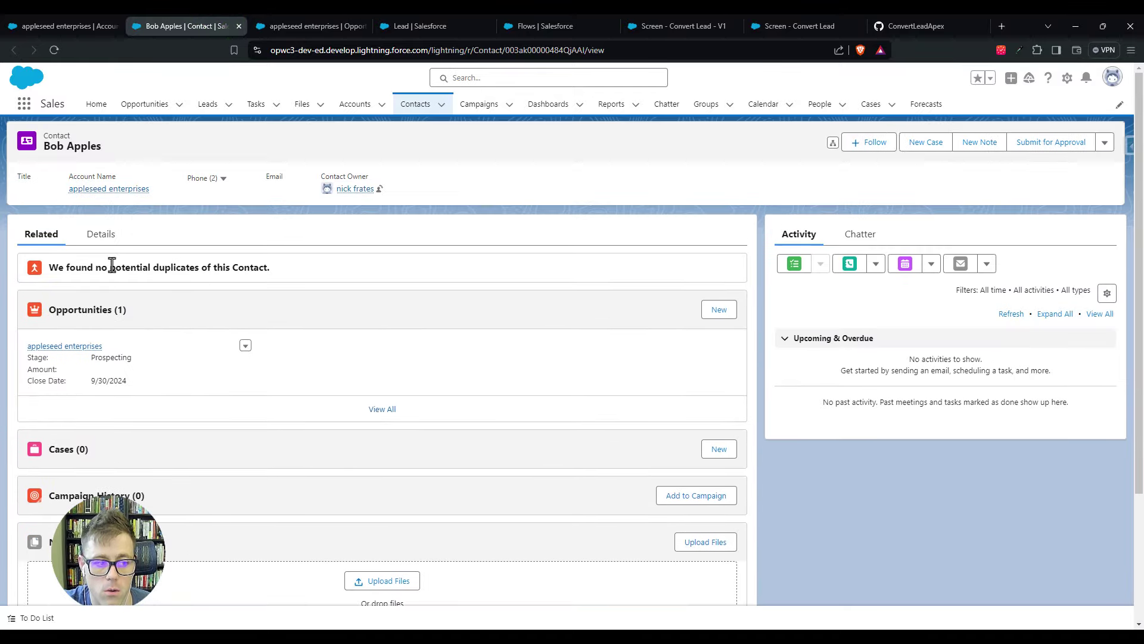
{"action": "left_click", "coordinate": [101, 234]}
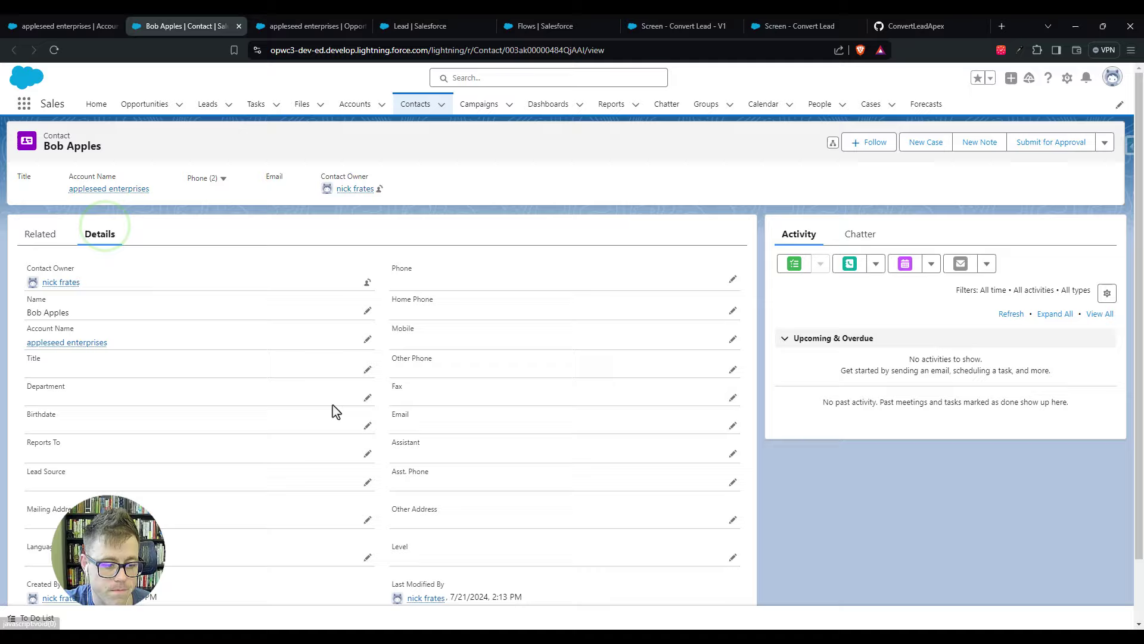
- Review the appleseed enterprises opportunity's details, then return to the ConvertLeadApex gist
{"action": "left_click", "coordinate": [308, 26]}
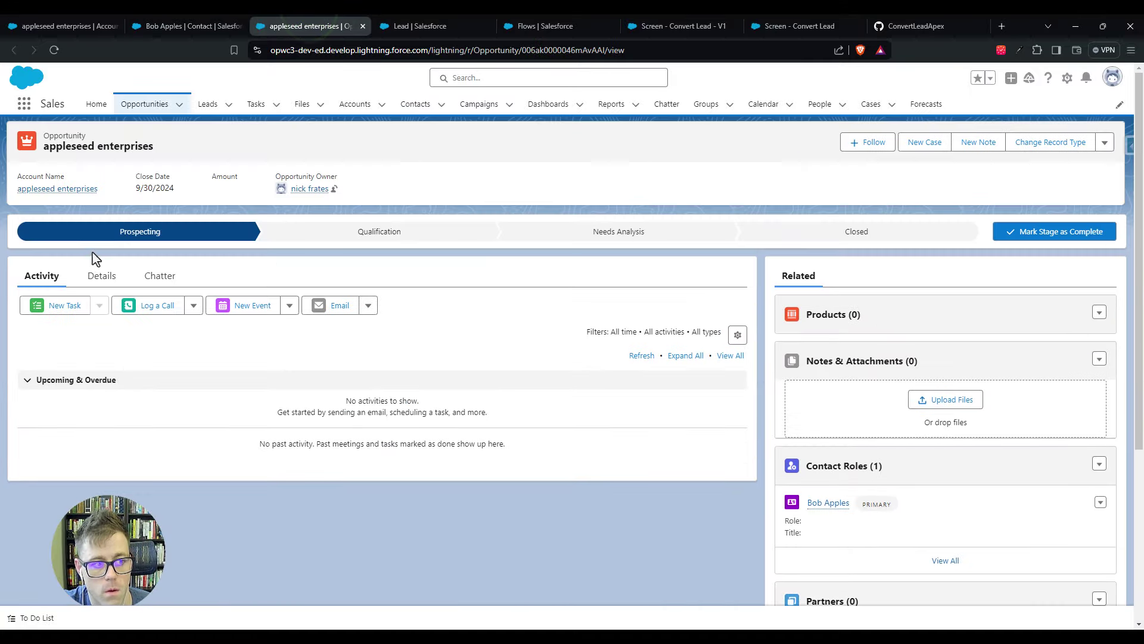
{"action": "left_click", "coordinate": [95, 275]}
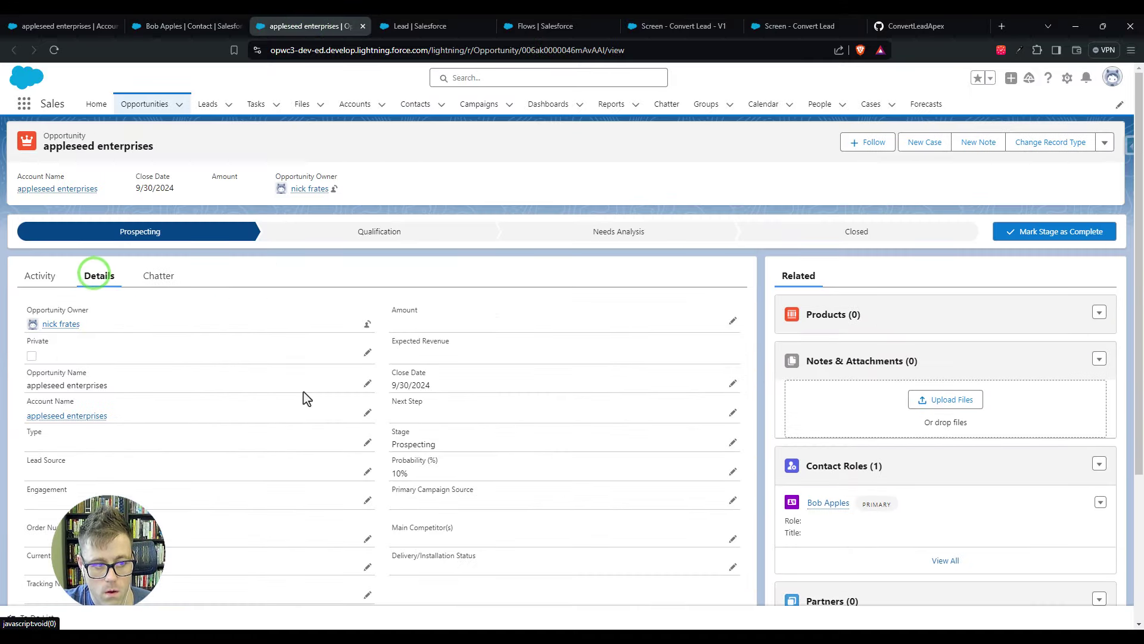
{"action": "scroll", "coordinate": [239, 447], "scroll_direction": "down", "scroll_amount": 4}
{"action": "left_click", "coordinate": [162, 428]}
{"action": "left_click", "coordinate": [281, 446]}
{"action": "scroll", "coordinate": [395, 495], "scroll_direction": "up", "scroll_amount": 2}
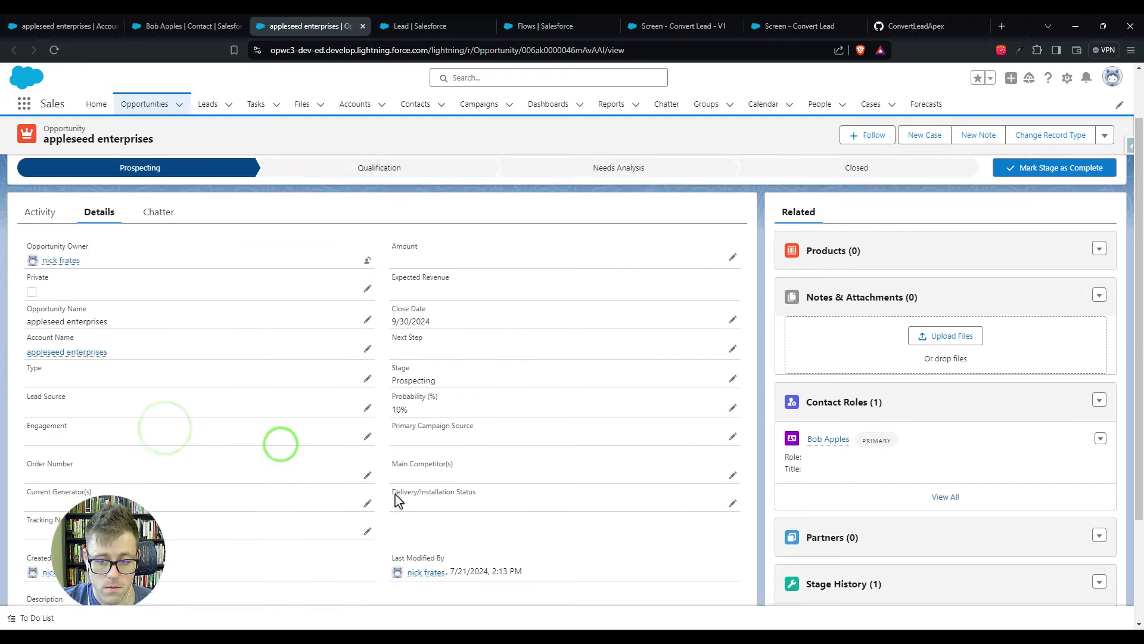
{"action": "scroll", "coordinate": [395, 495], "scroll_direction": "up", "scroll_amount": 2}
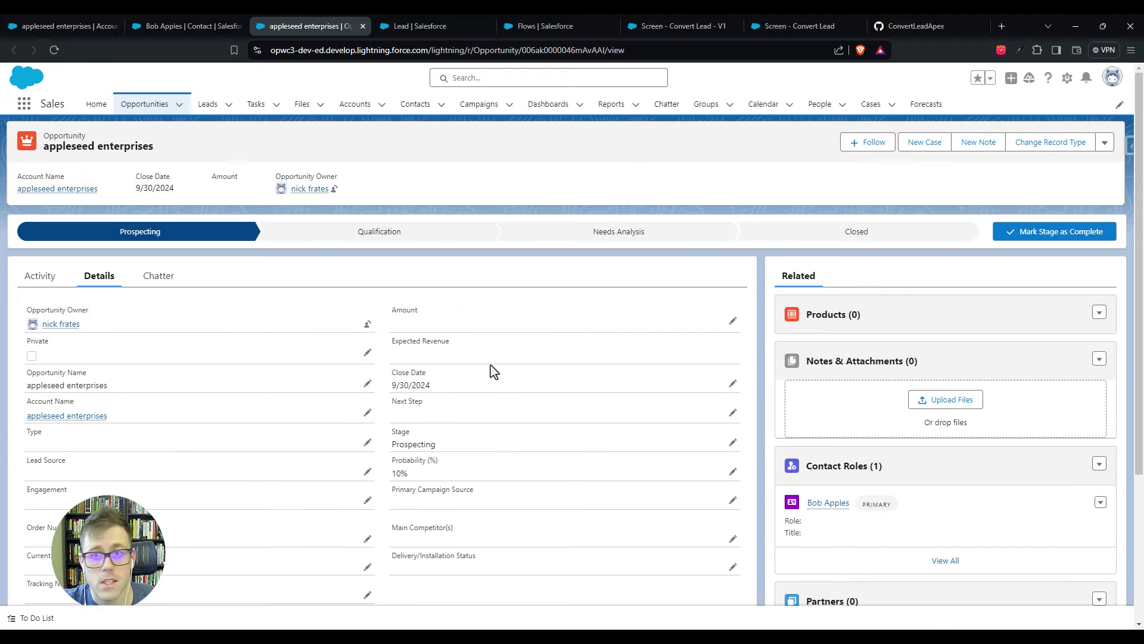
{"action": "left_click", "coordinate": [939, 24]}
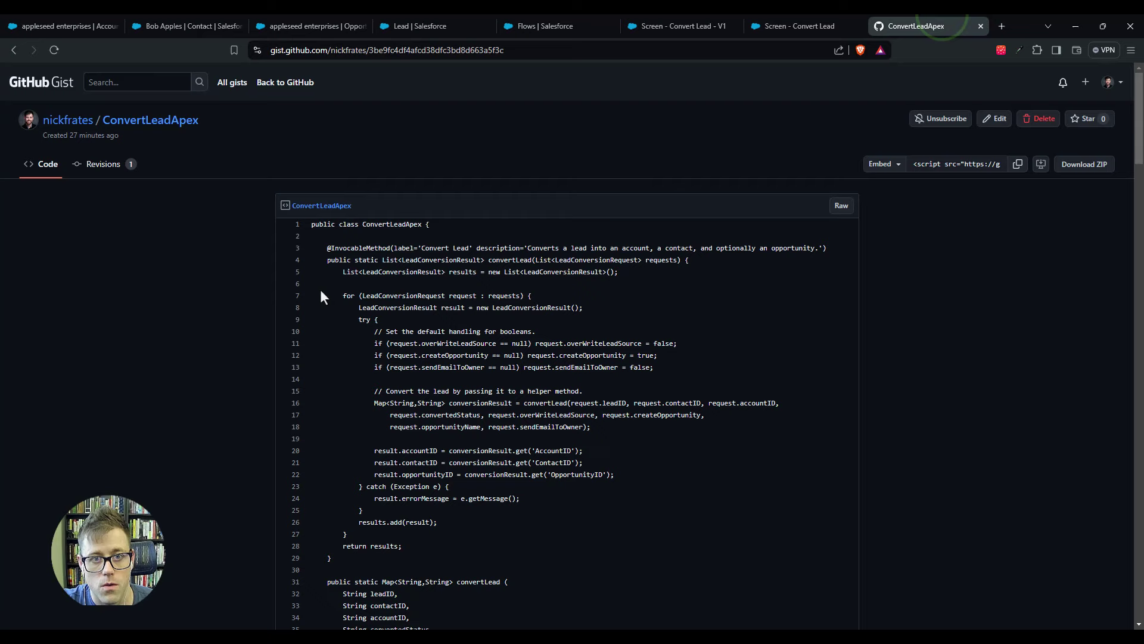
- Compare the Flows, Flow Builder and ConvertLeadApex gist code, ending on the appleseed enterprises opportunity
{"action": "left_click", "coordinate": [533, 26]}
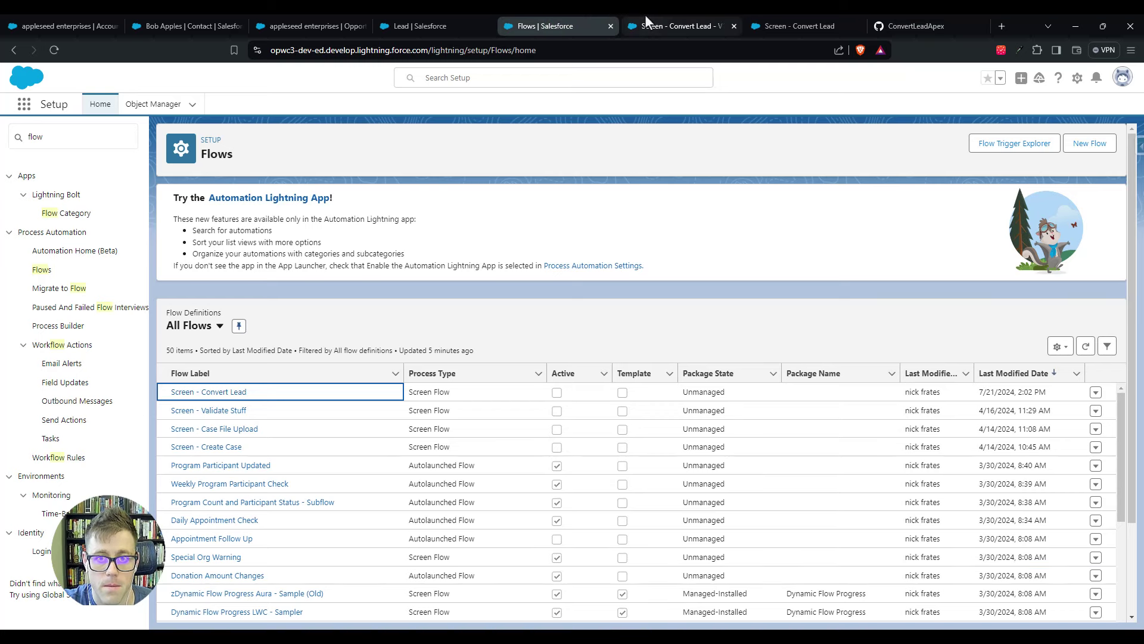
{"action": "left_click", "coordinate": [670, 25]}
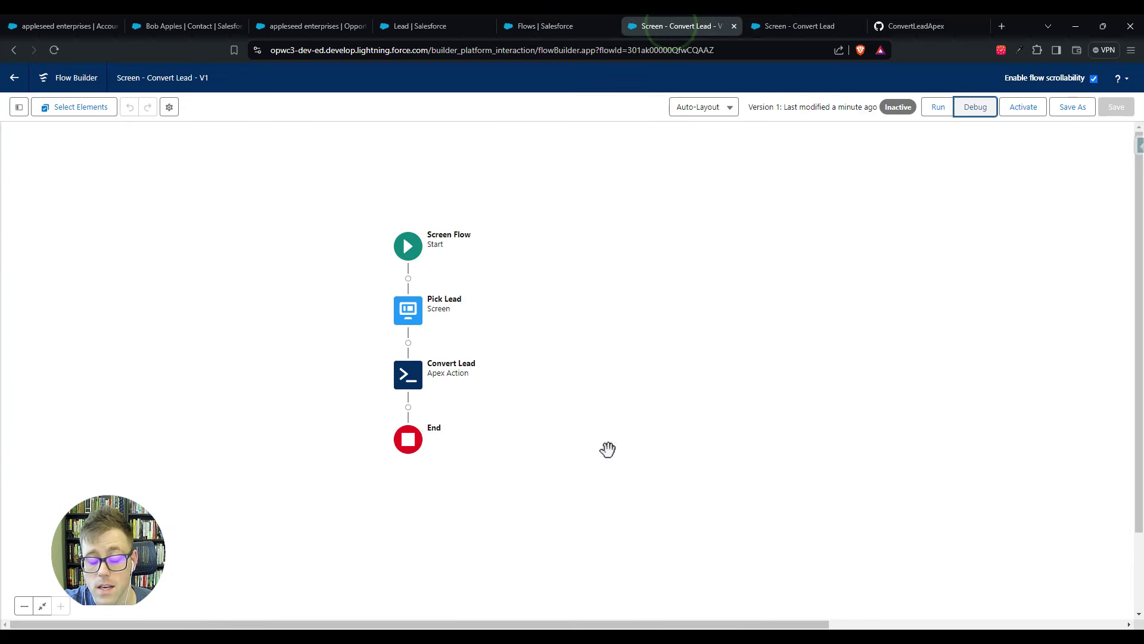
{"action": "left_click", "coordinate": [910, 25]}
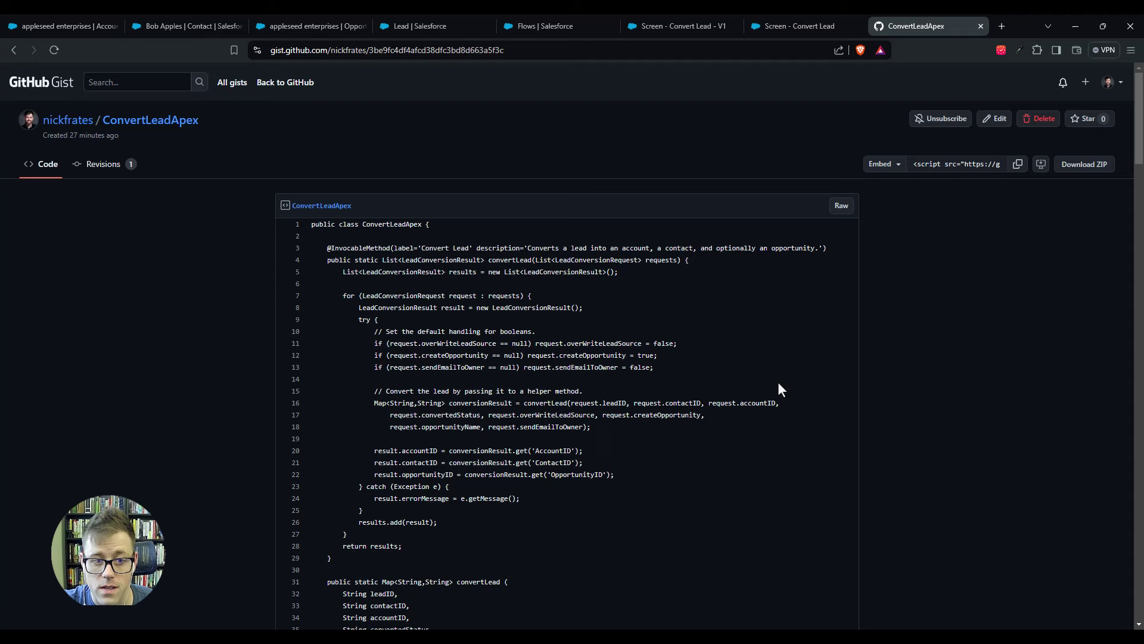
{"action": "left_click", "coordinate": [316, 17]}
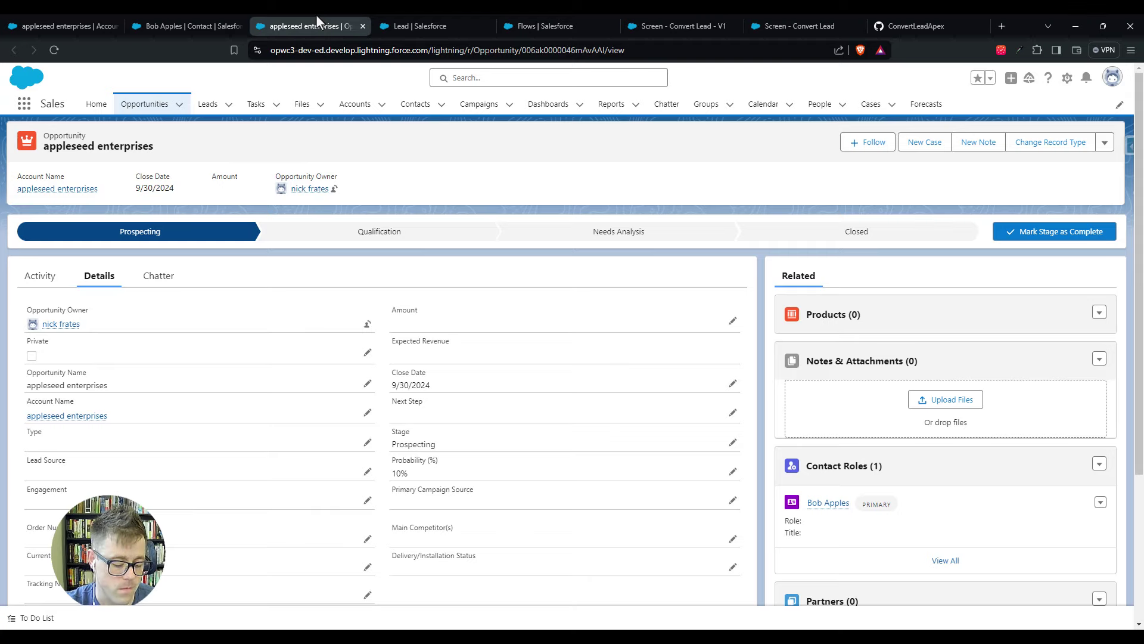
{"action": "left_click", "coordinate": [908, 31]}
{"action": "scroll", "coordinate": [474, 324], "scroll_direction": "down", "scroll_amount": 2}
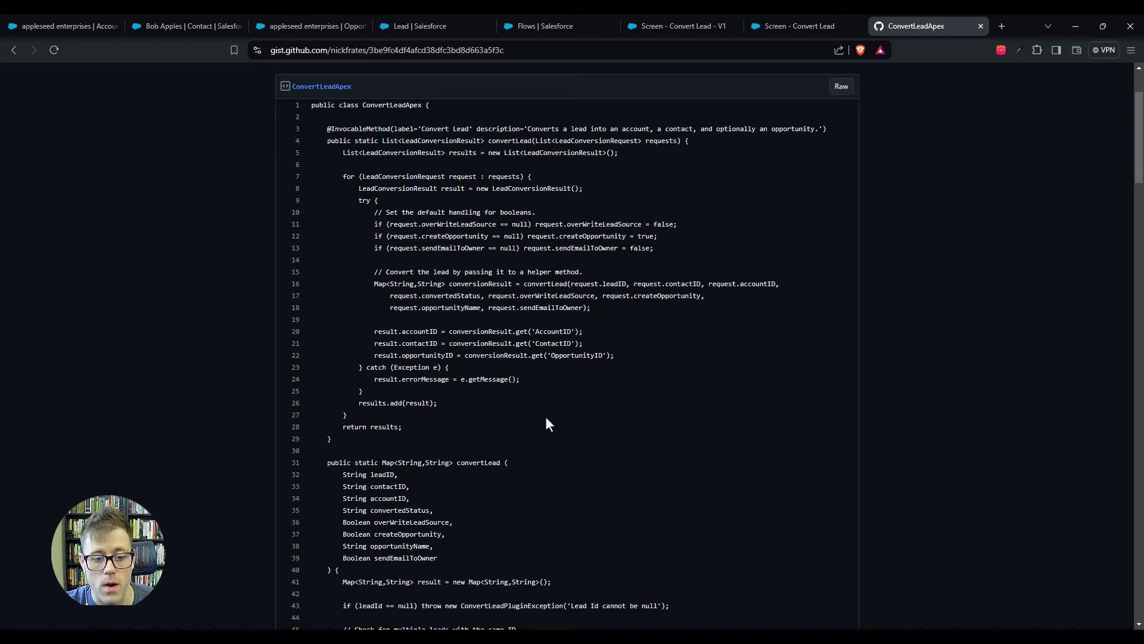
{"action": "scroll", "coordinate": [549, 423], "scroll_direction": "down", "scroll_amount": 3}
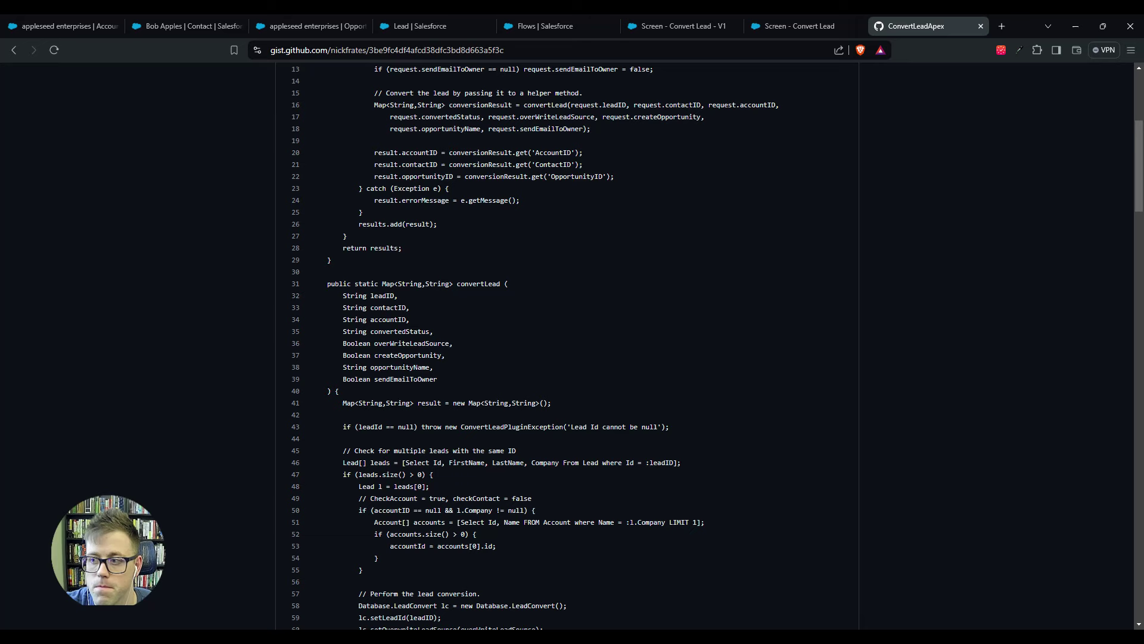
{"action": "left_click", "coordinate": [537, 24]}
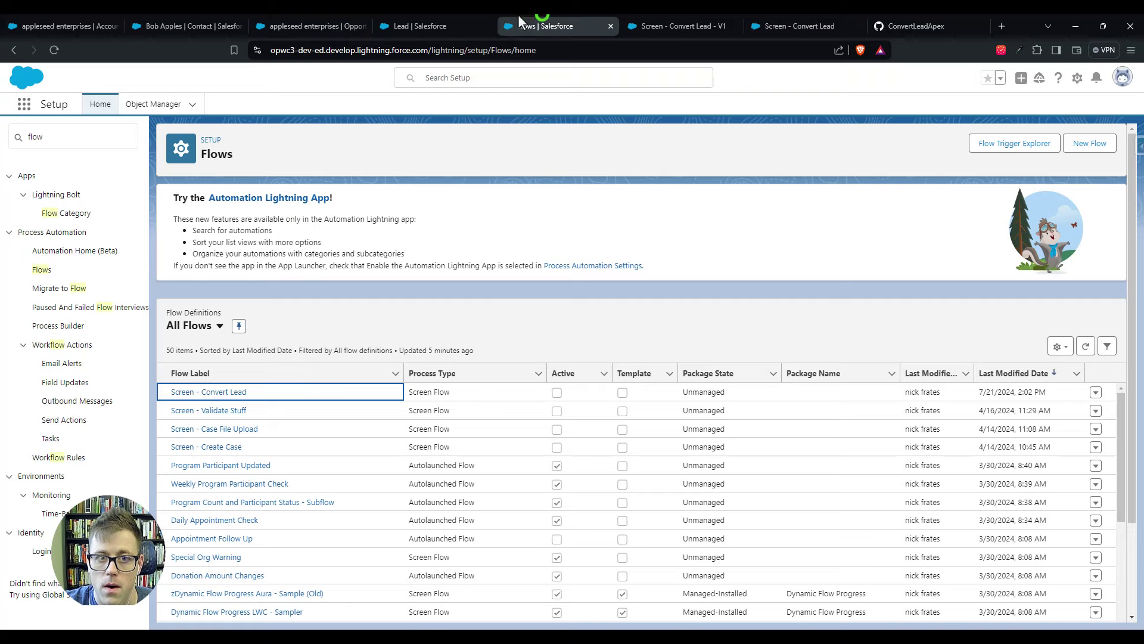
{"action": "left_click", "coordinate": [322, 24]}
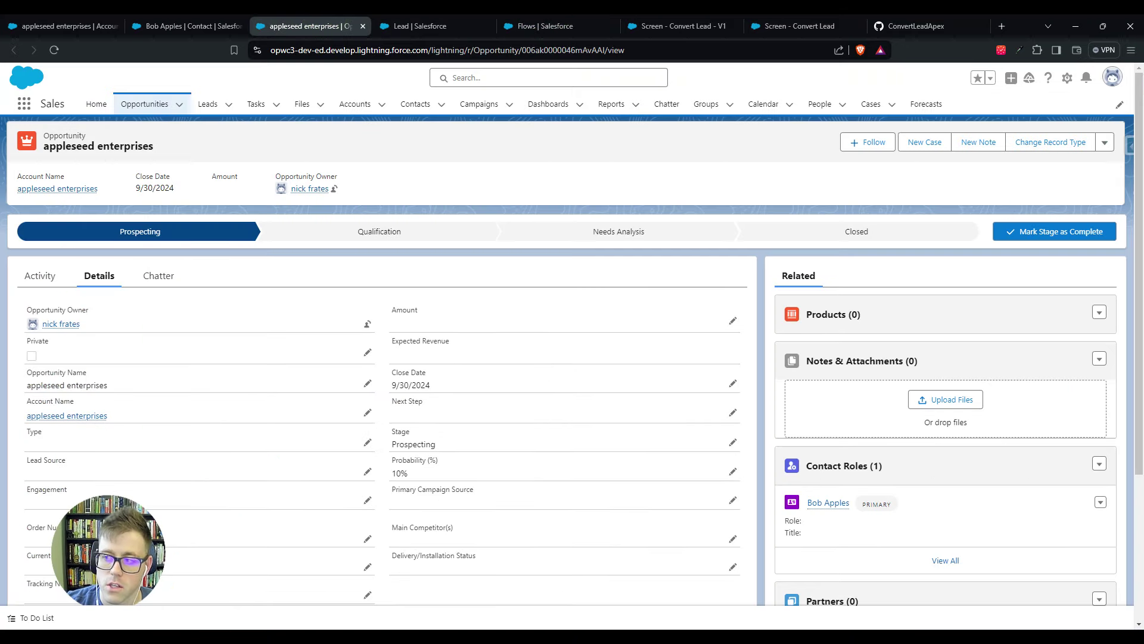
- Reopen the Developer Console from the Setup gear menu and center its window
{"action": "key", "text": "alt+Tab"}
{"action": "left_click_drag", "start_coordinate": [175, 88], "coordinate": [282, 103]}
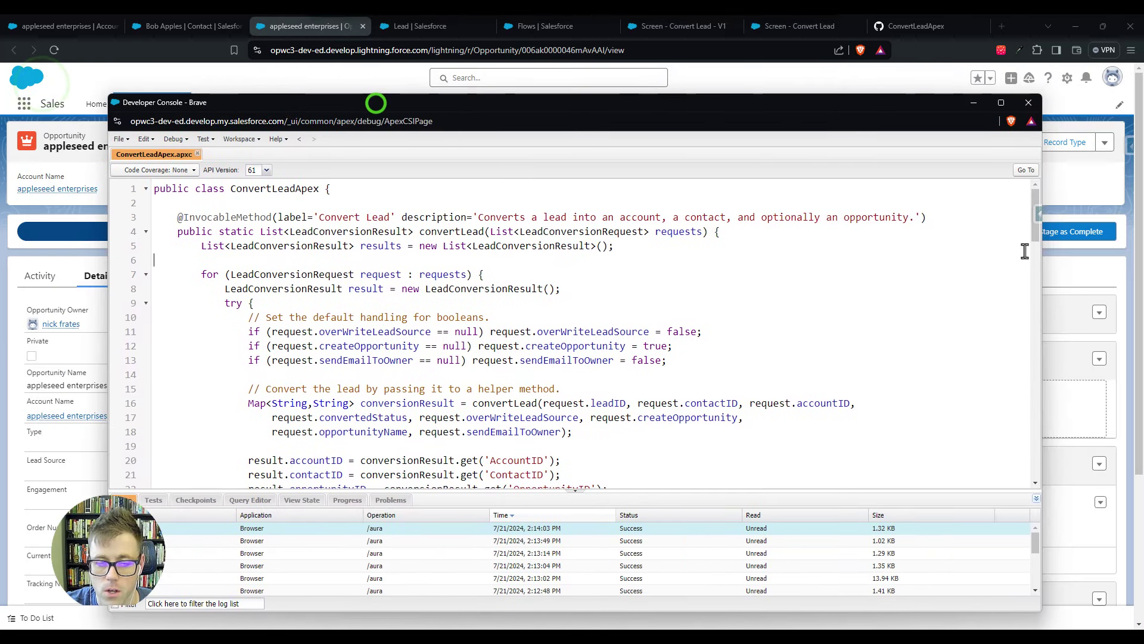
{"action": "left_click", "coordinate": [1035, 103]}
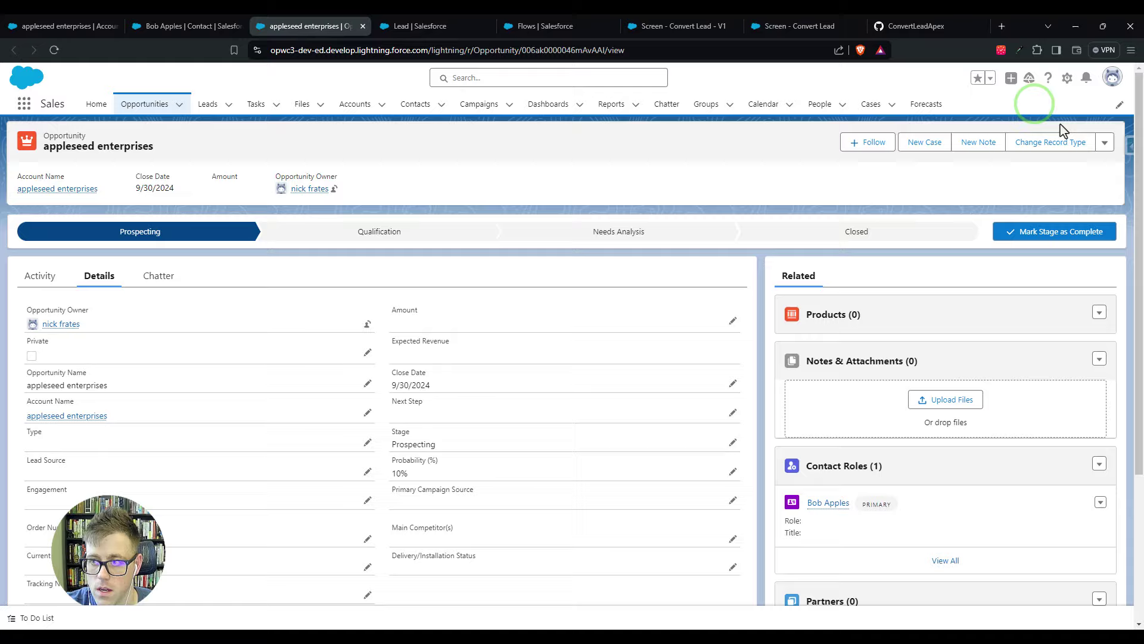
{"action": "left_click", "coordinate": [1067, 78]}
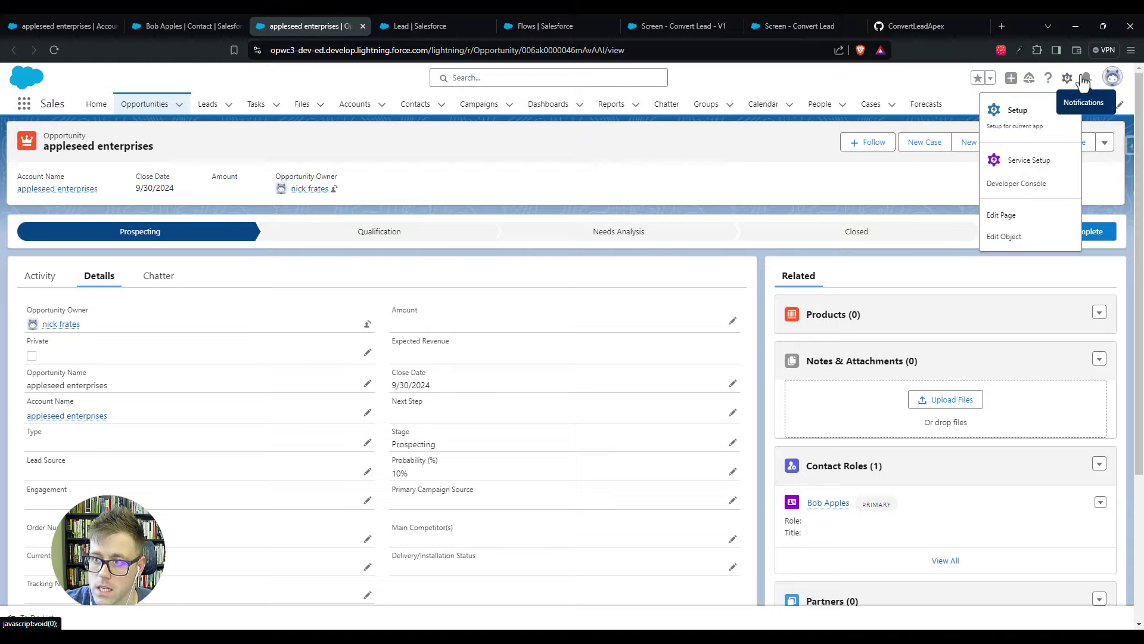
{"action": "left_click", "coordinate": [1013, 185]}
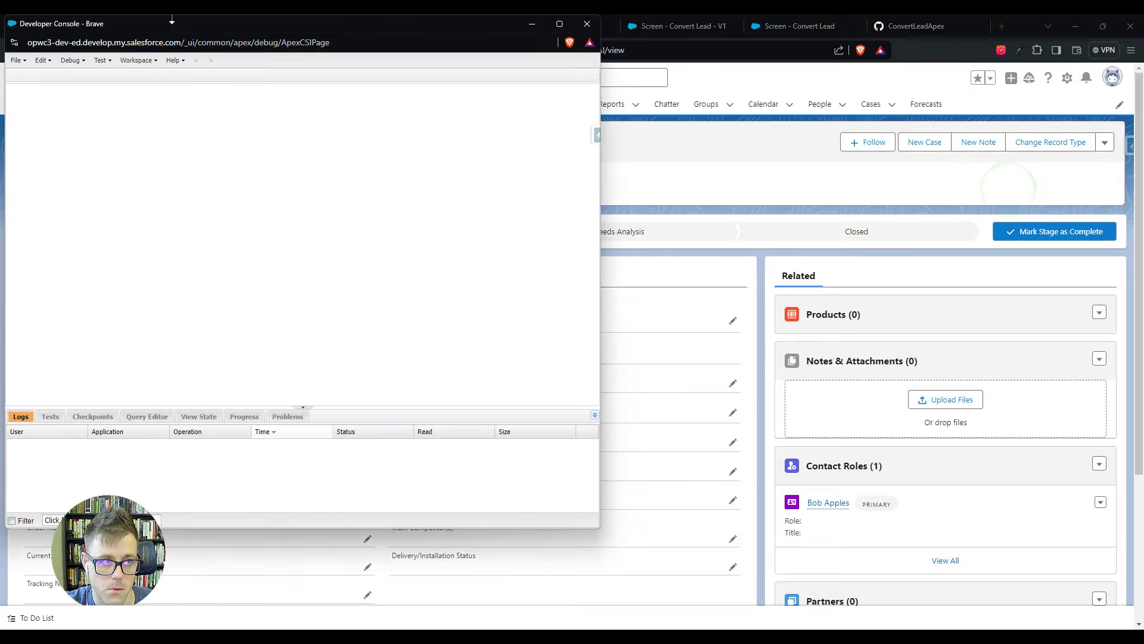
{"action": "left_click_drag", "start_coordinate": [183, 24], "coordinate": [305, 73]}
- Create a new Apex class named ConvertLeadApexTest via File > New > Apex Class
{"action": "left_click", "coordinate": [185, 108]}
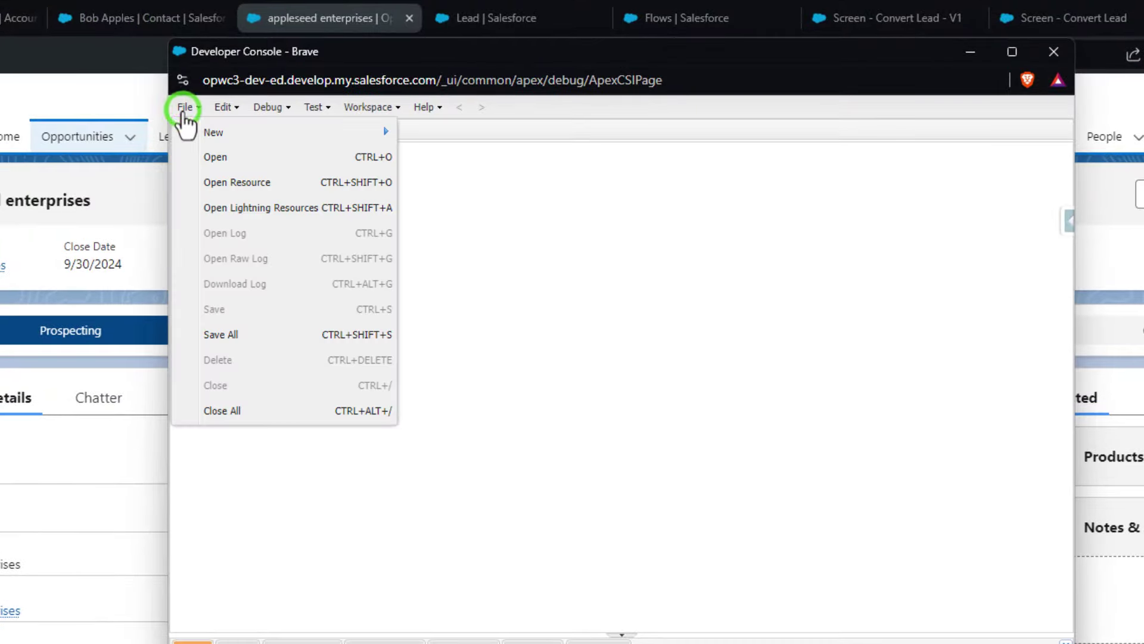
{"action": "mouse_move", "coordinate": [222, 141]}
{"action": "left_click", "coordinate": [429, 141]}
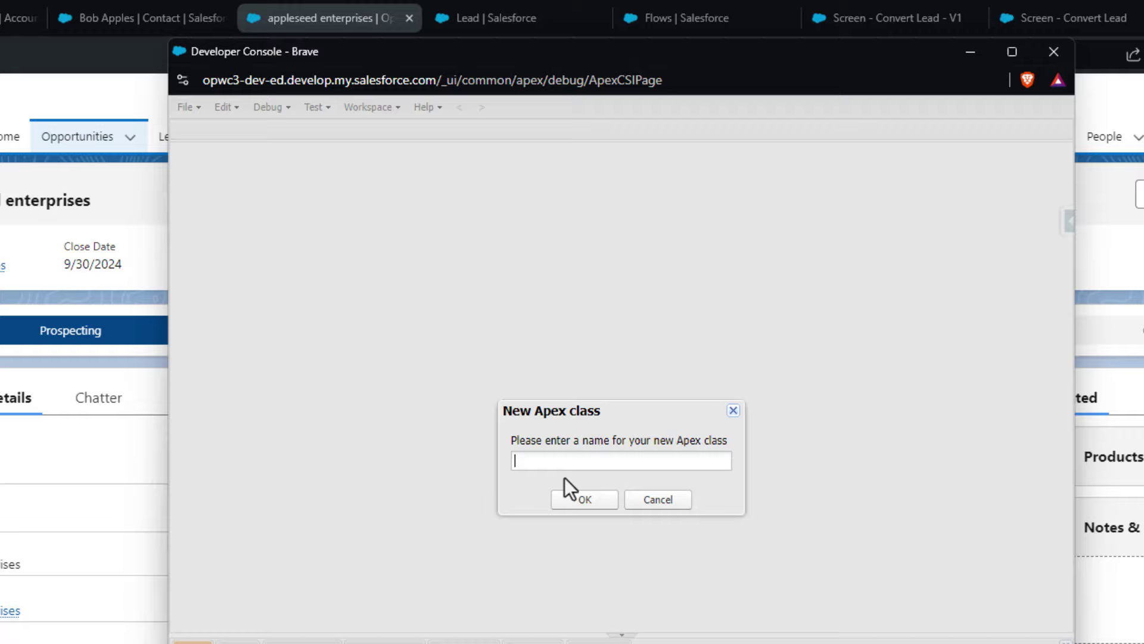
{"action": "type", "text": "ConvertLeadApexTest"}
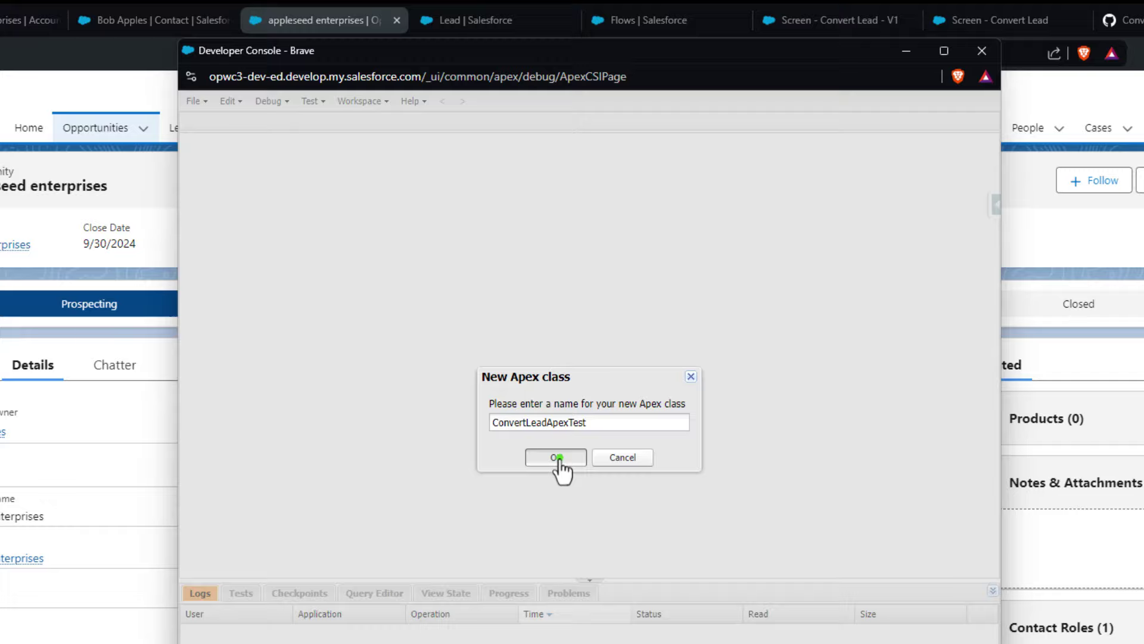
{"action": "left_click", "coordinate": [584, 499]}
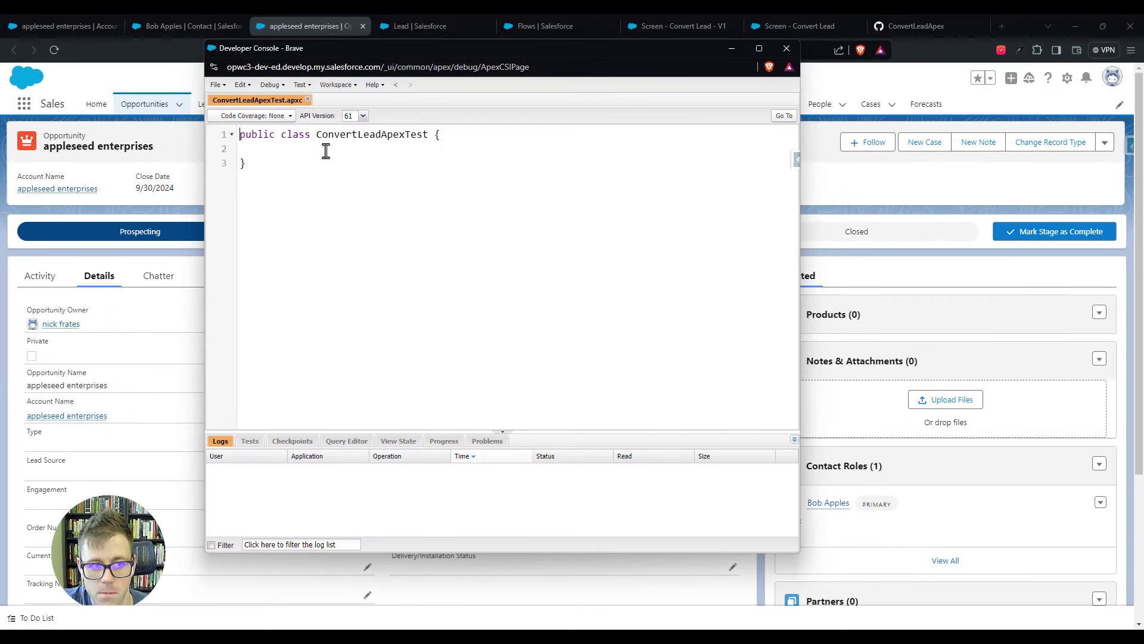
{"action": "left_click_drag", "start_coordinate": [799, 373], "coordinate": [800, 375]}
{"action": "left_click_drag", "start_coordinate": [502, 46], "coordinate": [540, 93]}
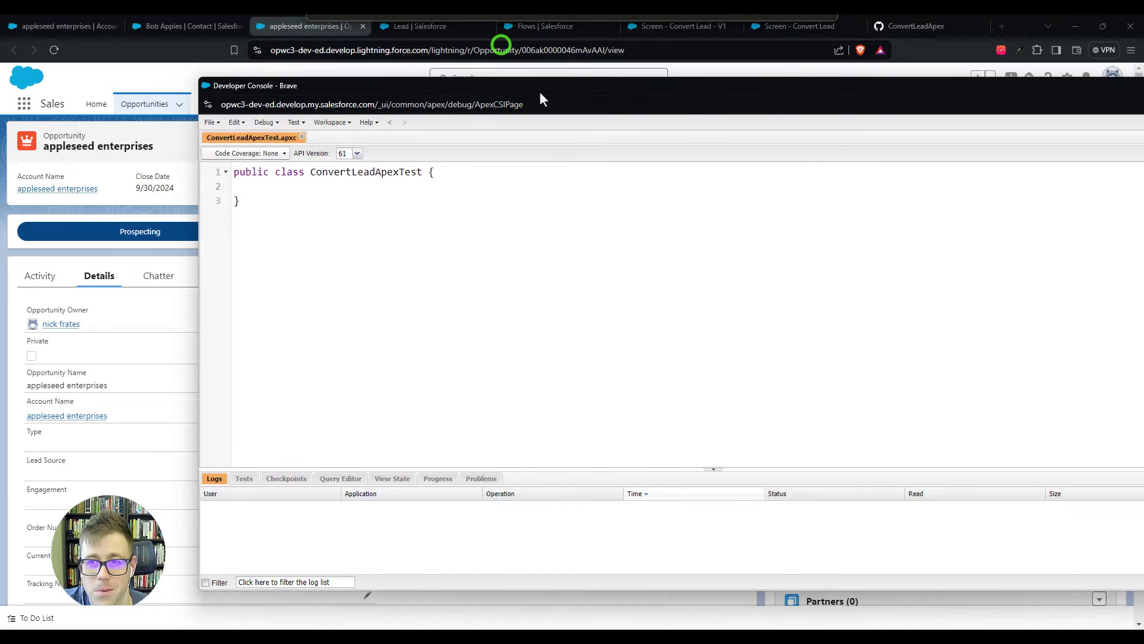
- Select and copy the ConvertLeadApexTest code from the ConvertLeadApex gist, then return to the console
{"action": "left_click", "coordinate": [918, 31]}
{"action": "scroll", "coordinate": [531, 298], "scroll_direction": "down", "scroll_amount": 5}
{"action": "scroll", "coordinate": [530, 298], "scroll_direction": "down", "scroll_amount": 10}
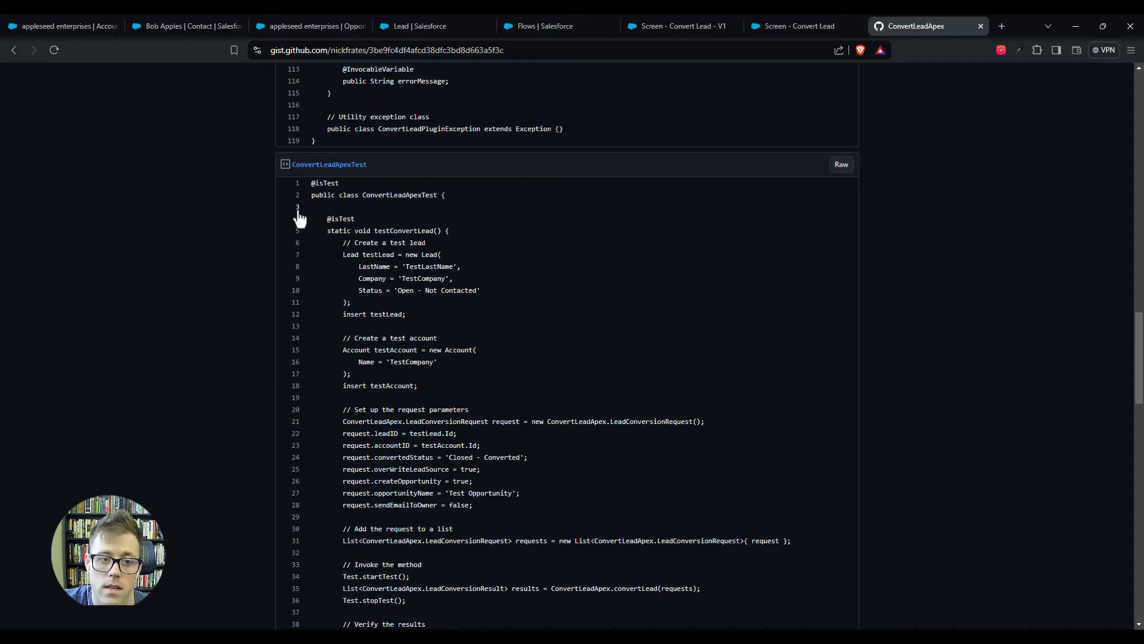
{"action": "left_click_drag", "start_coordinate": [311, 184], "coordinate": [359, 380]}
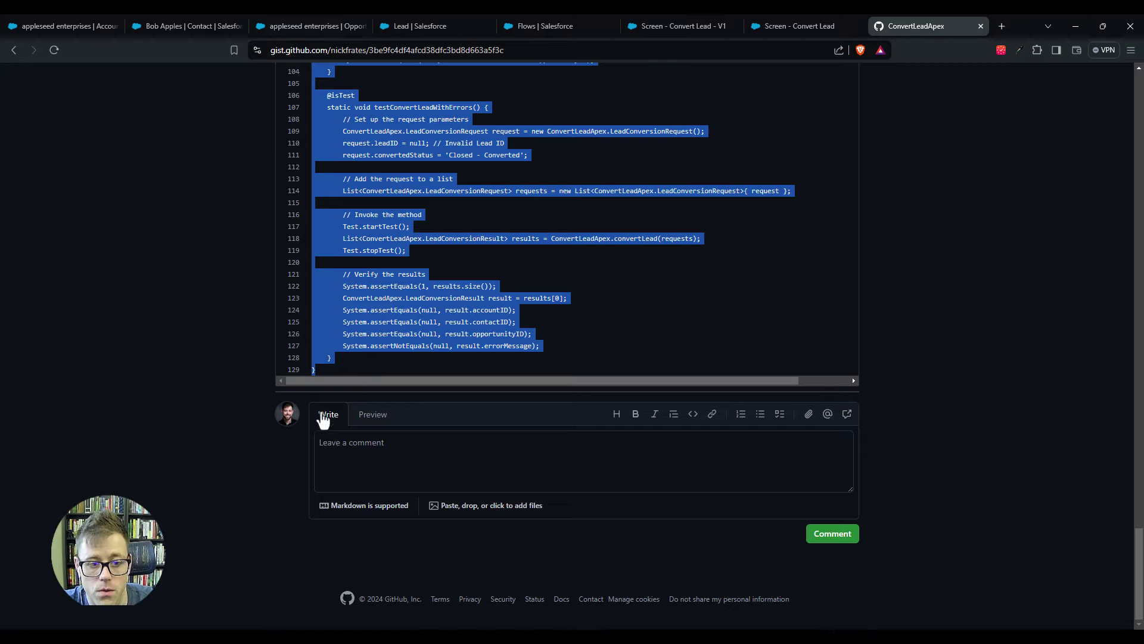
{"action": "key", "text": "alt+Tab"}
- Paste the gist's 129-line test code over the empty ConvertLeadApexTest class and save it
{"action": "left_click", "coordinate": [467, 239]}
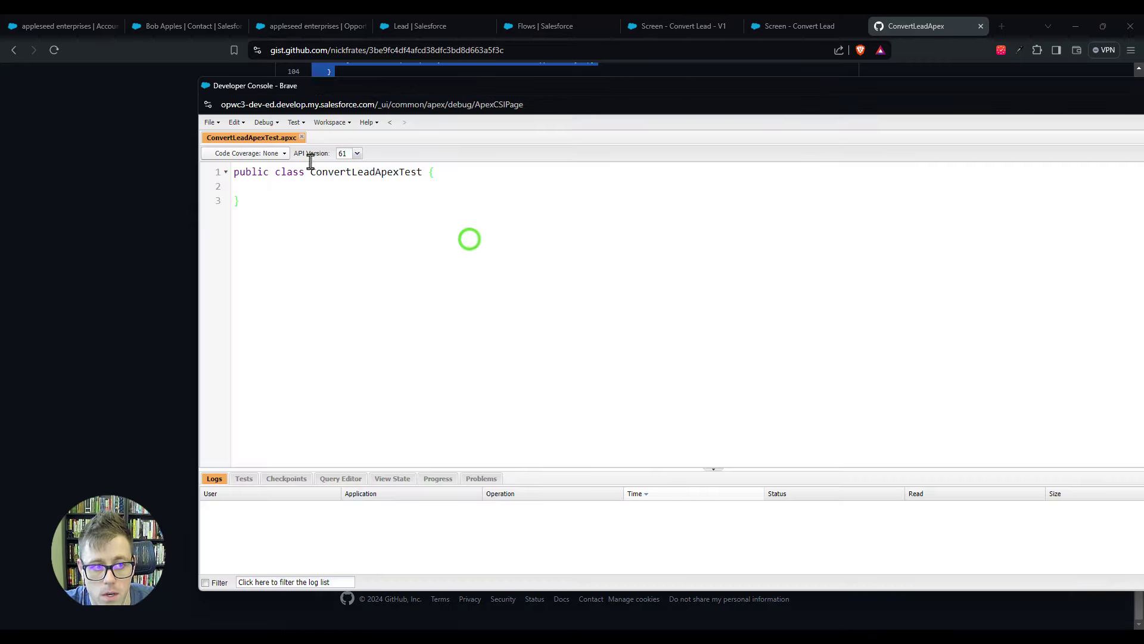
{"action": "left_click", "coordinate": [370, 260]}
{"action": "left_click", "coordinate": [419, 26]}
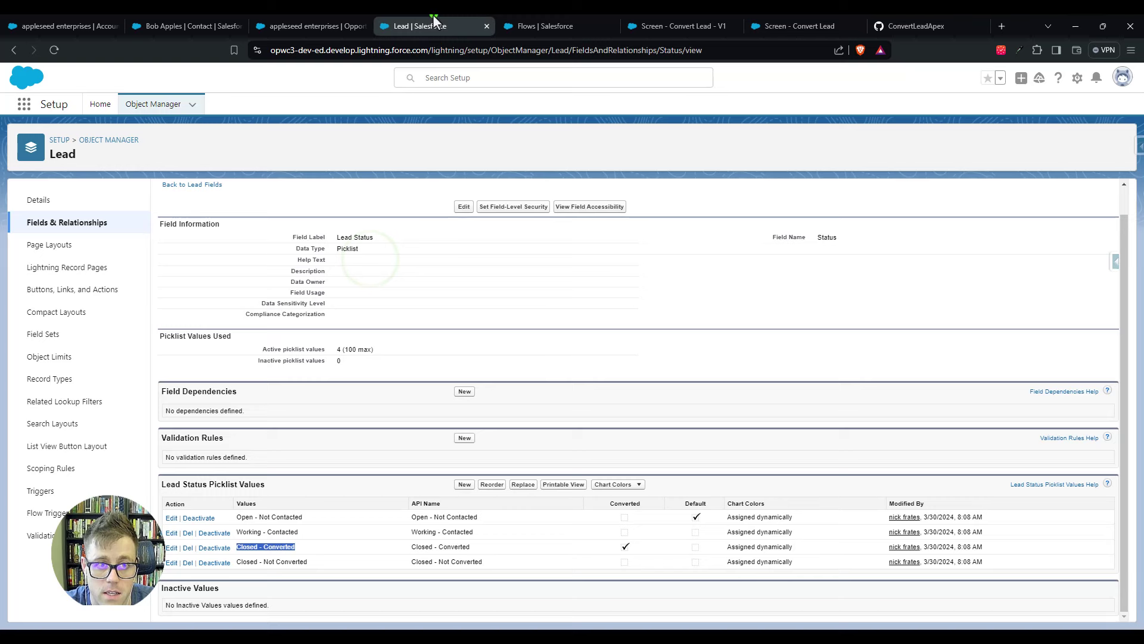
{"action": "left_click", "coordinate": [363, 325]}
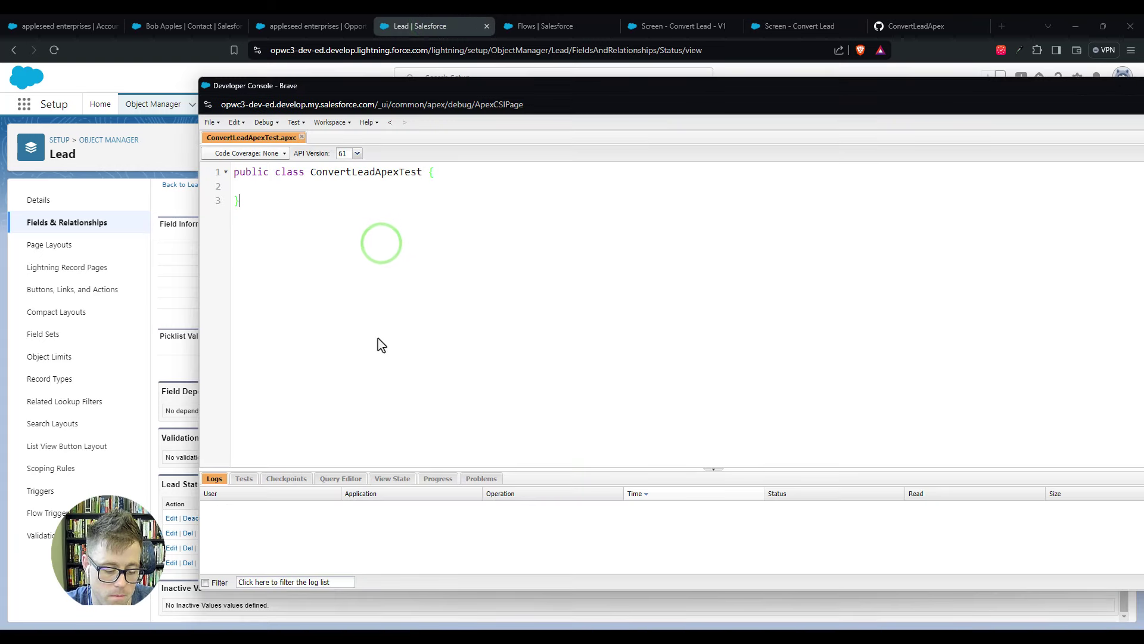
{"action": "key", "text": "ctrl+a"}
{"action": "key", "text": "ctrl+v"}
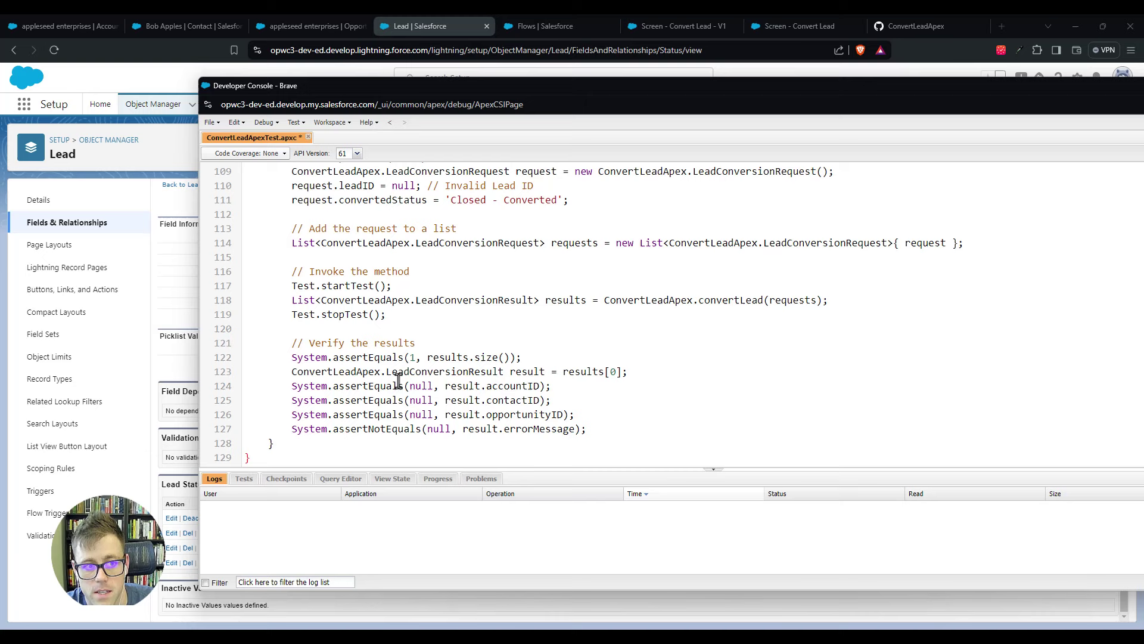
{"action": "scroll", "coordinate": [418, 379], "scroll_direction": "up", "scroll_amount": 15}
{"action": "scroll", "coordinate": [453, 375], "scroll_direction": "down", "scroll_amount": 3}
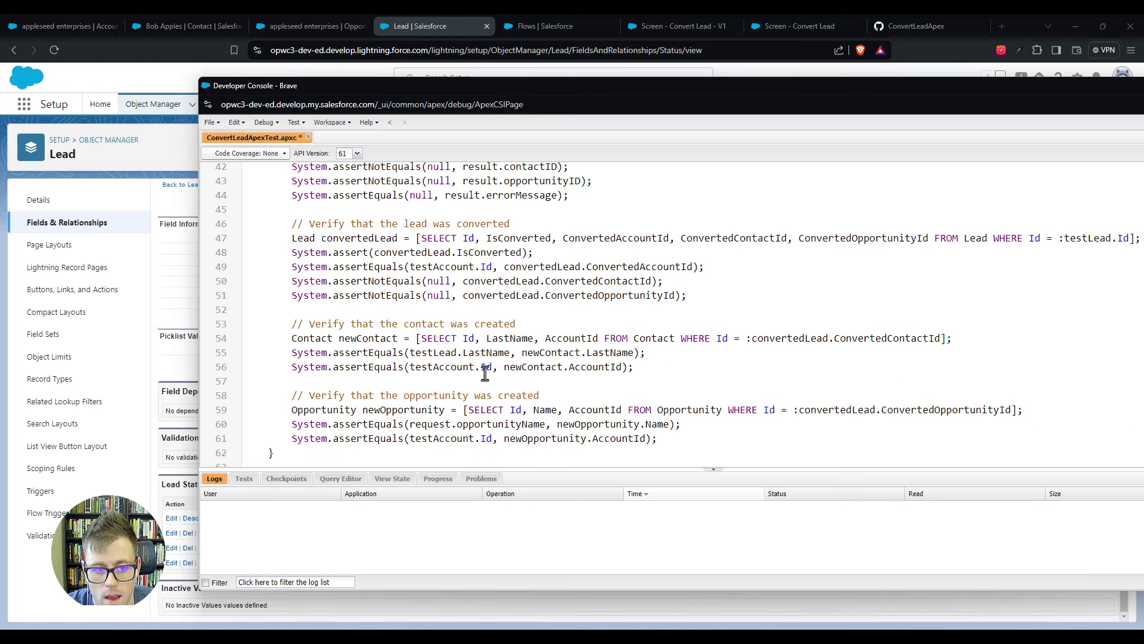
{"action": "scroll", "coordinate": [485, 373], "scroll_direction": "up", "scroll_amount": 5}
{"action": "scroll", "coordinate": [485, 372], "scroll_direction": "up", "scroll_amount": 5}
{"action": "left_click", "coordinate": [486, 373]}
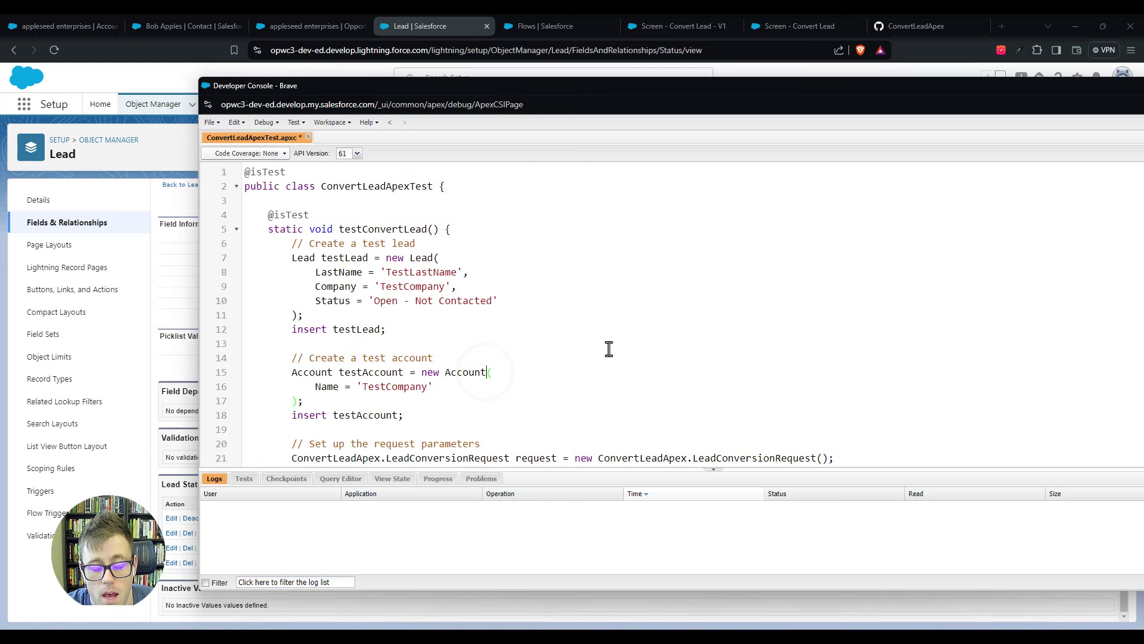
{"action": "key", "text": "ctrl+s"}
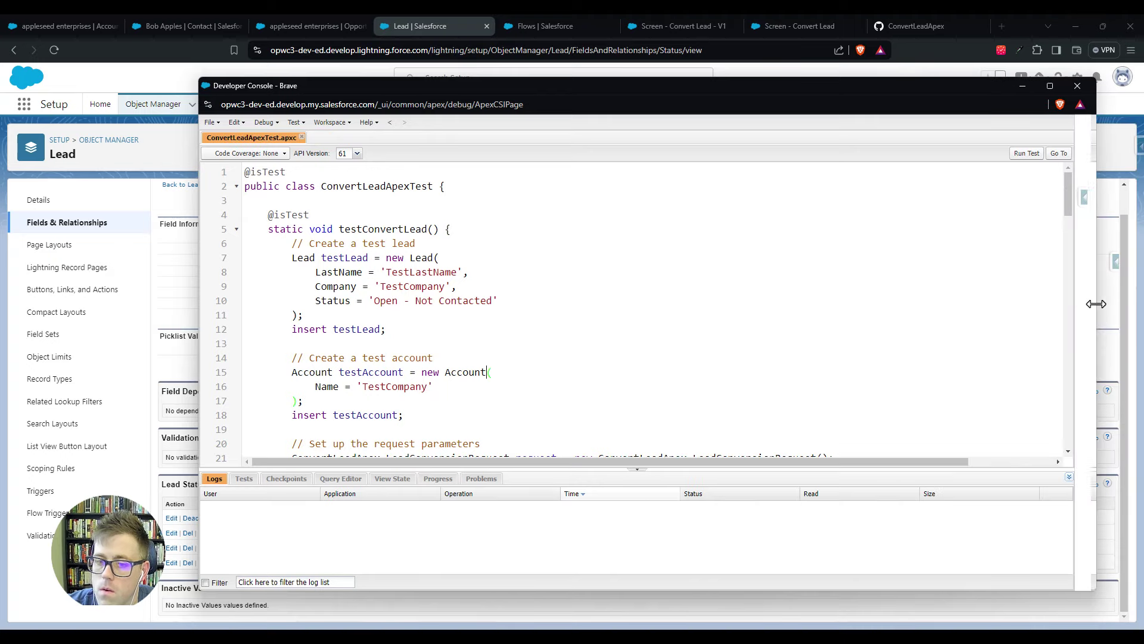
- Check line 24's convertedStatus 'Closed - Converted' value, then bring up the Lead Status picklist page
{"action": "scroll", "coordinate": [463, 255], "scroll_direction": "down", "scroll_amount": 10}
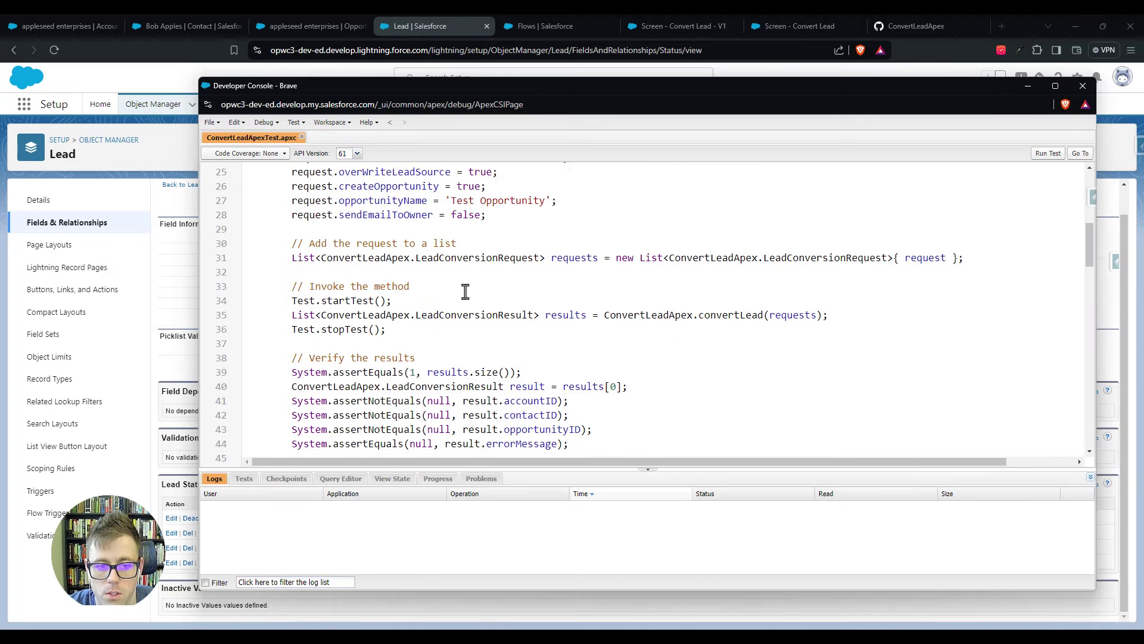
{"action": "scroll", "coordinate": [590, 410], "scroll_direction": "up", "scroll_amount": 5}
{"action": "scroll", "coordinate": [705, 312], "scroll_direction": "up", "scroll_amount": 5}
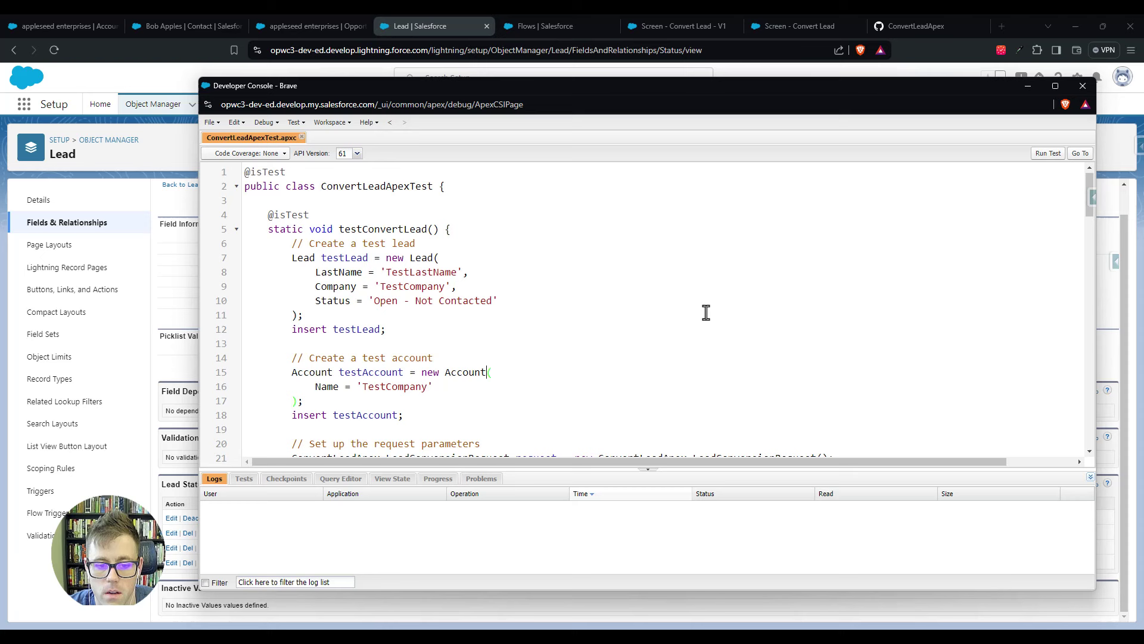
{"action": "scroll", "coordinate": [705, 311], "scroll_direction": "down", "scroll_amount": 5}
{"action": "scroll", "coordinate": [565, 315], "scroll_direction": "up", "scroll_amount": 1}
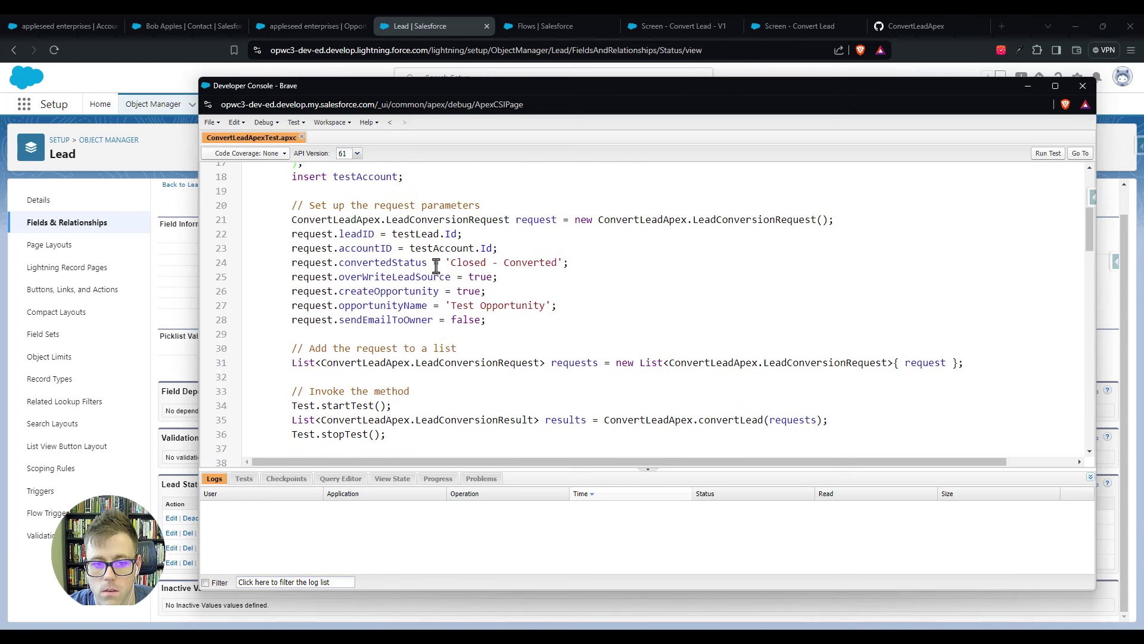
{"action": "left_click_drag", "start_coordinate": [1097, 385], "coordinate": [1143, 385]}
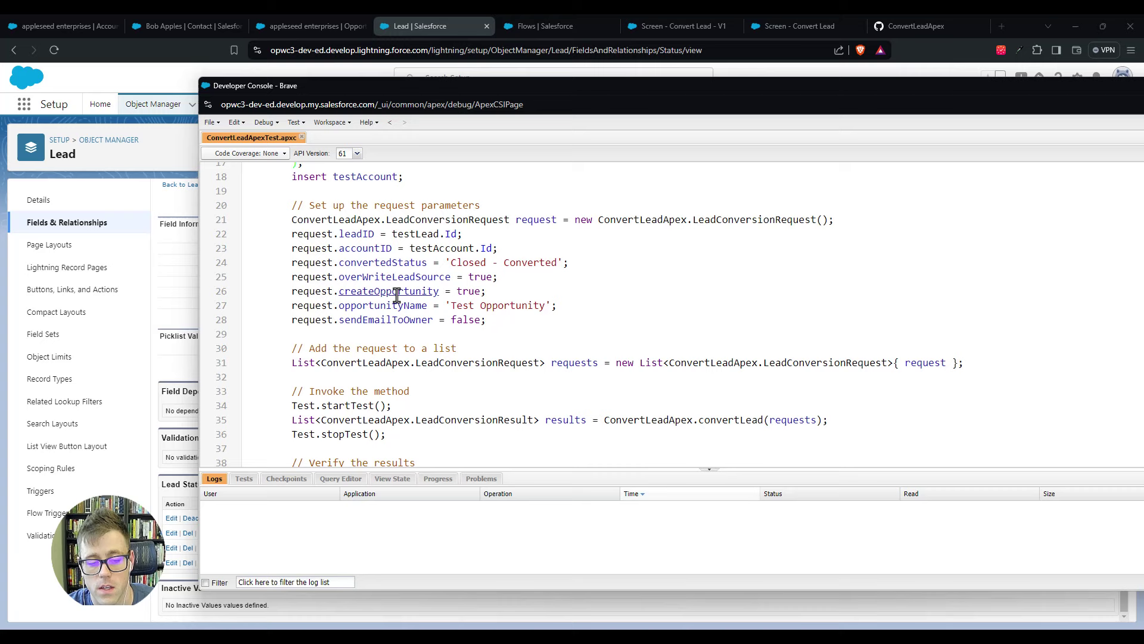
{"action": "left_click_drag", "start_coordinate": [339, 263], "coordinate": [428, 265]}
{"action": "left_click", "coordinate": [596, 324]}
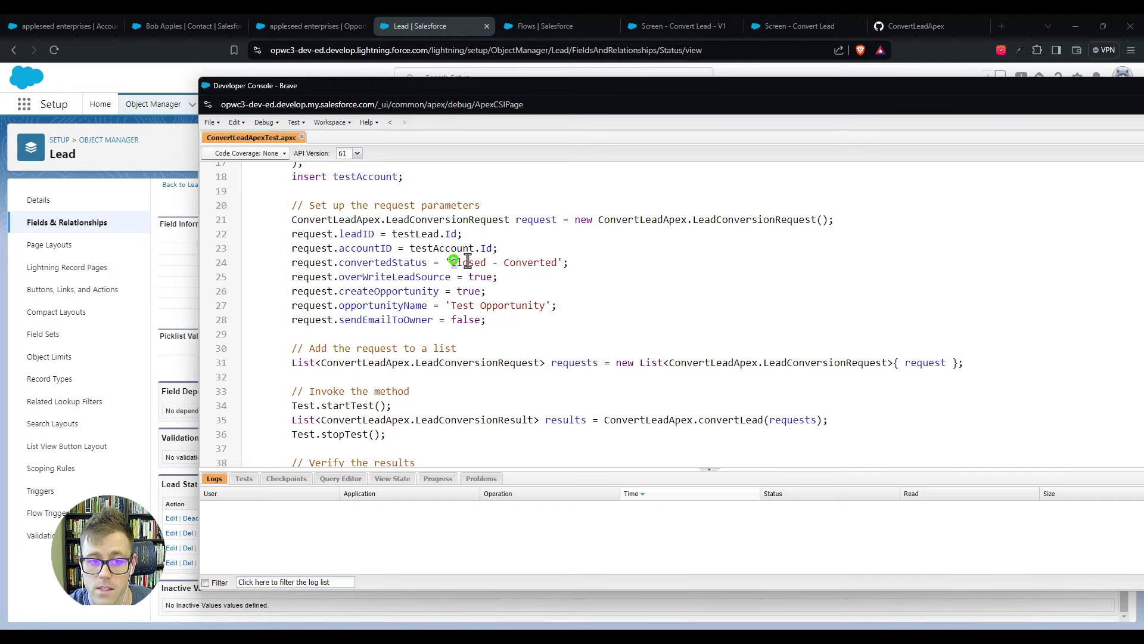
{"action": "mouse_move", "coordinate": [451, 263]}
{"action": "left_mouse_down"}
{"action": "mouse_move", "coordinate": [557, 262]}
{"action": "mouse_move", "coordinate": [453, 262]}
{"action": "left_mouse_up"}
{"action": "left_click", "coordinate": [461, 292]}
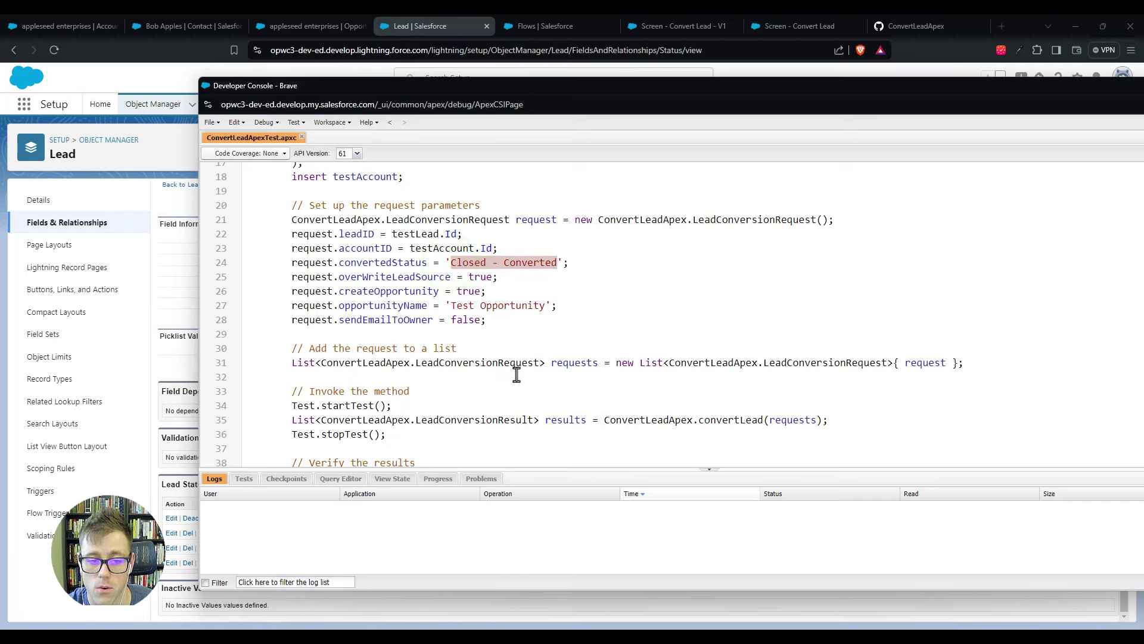
{"action": "left_click", "coordinate": [166, 277]}
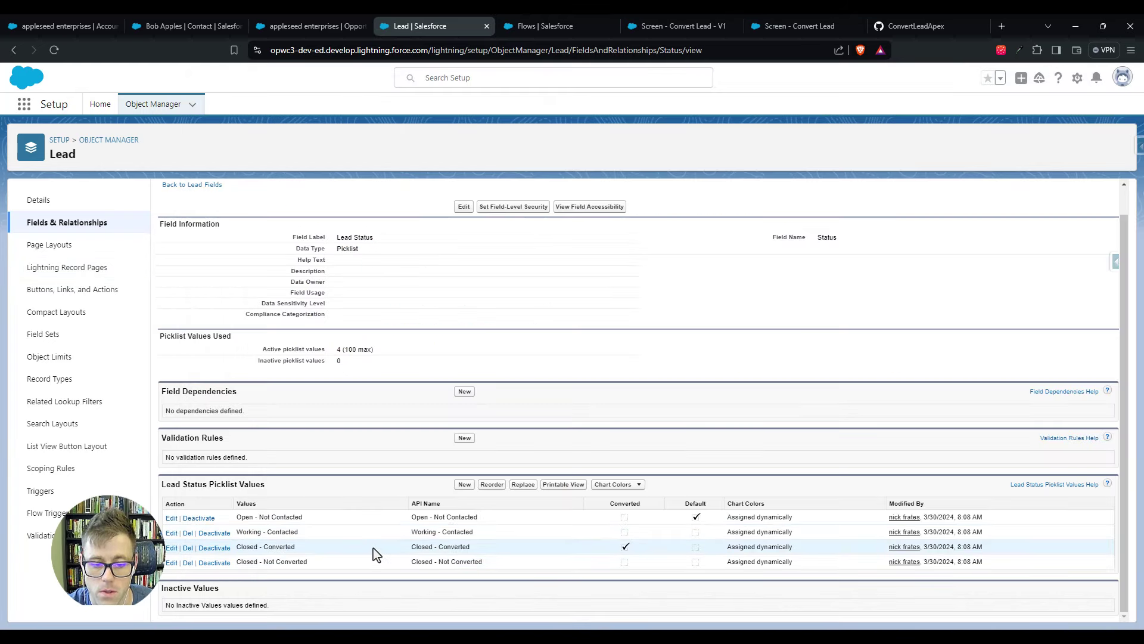
{"action": "left_click_drag", "start_coordinate": [336, 548], "coordinate": [234, 549]}
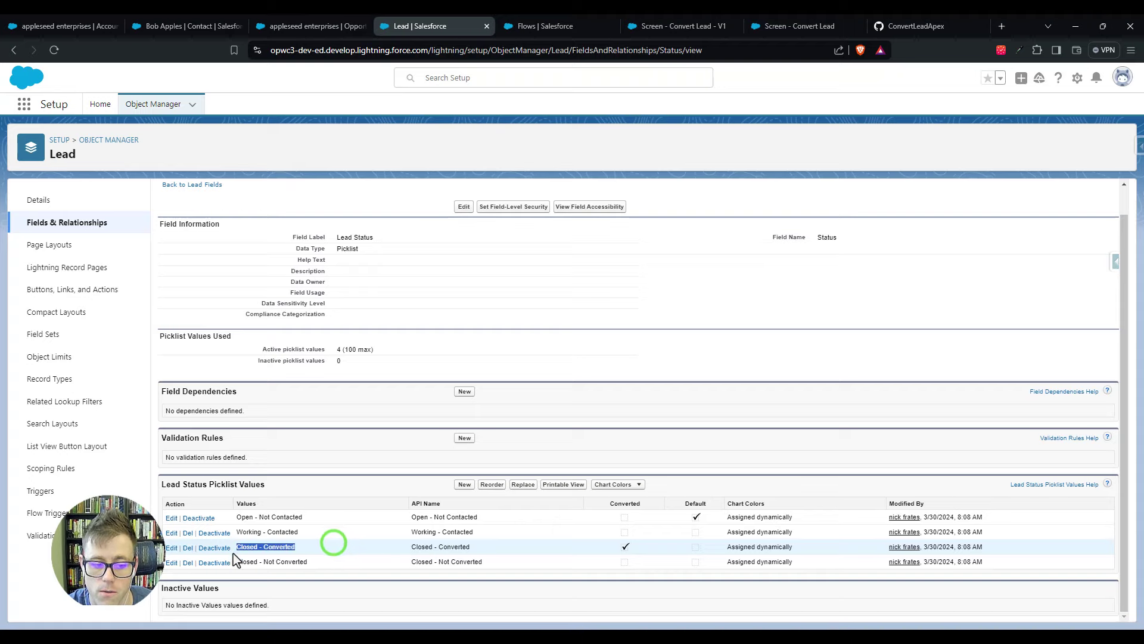
{"action": "scroll", "coordinate": [344, 495], "scroll_direction": "up", "scroll_amount": 1}
{"action": "left_click", "coordinate": [156, 201]}
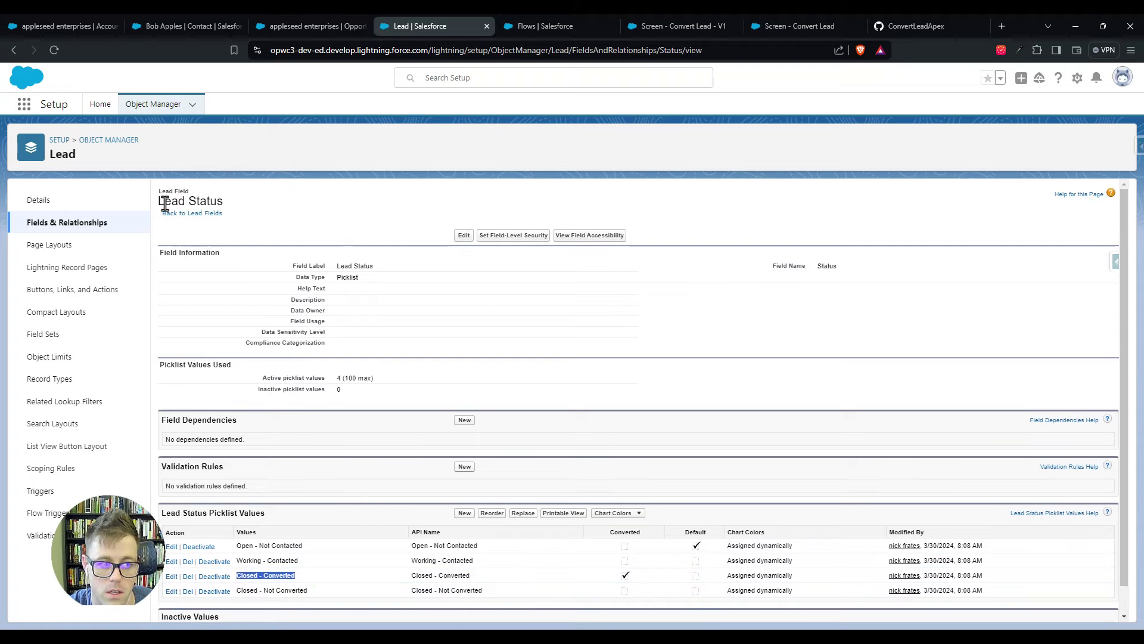
{"action": "left_click", "coordinate": [293, 217]}
{"action": "key", "text": "alt+Tab"}
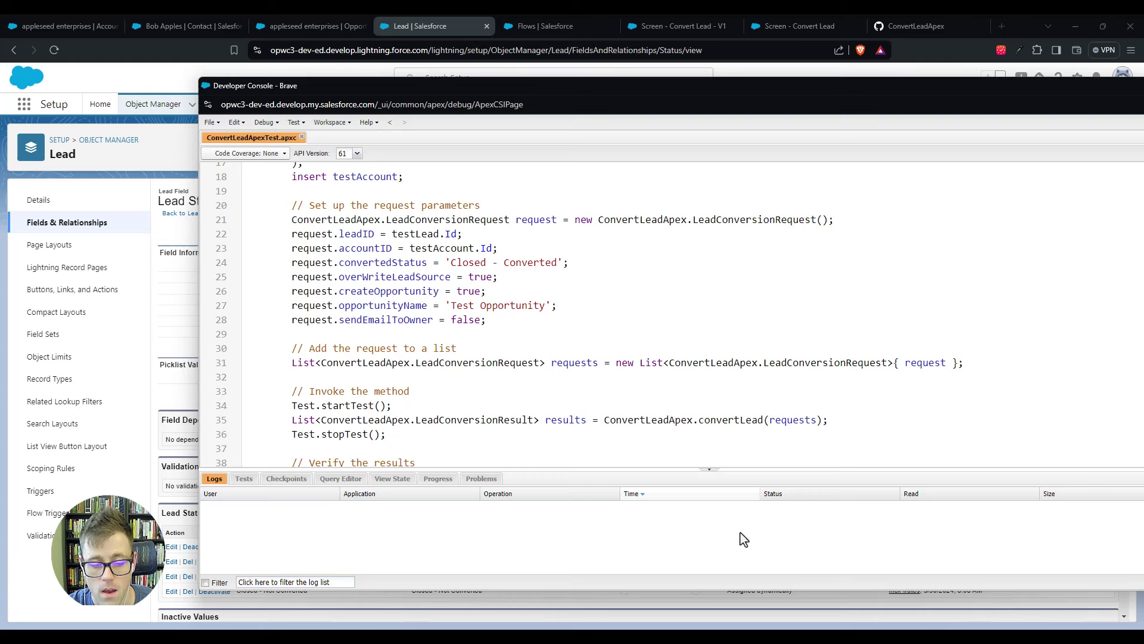
{"action": "left_click", "coordinate": [160, 336]}
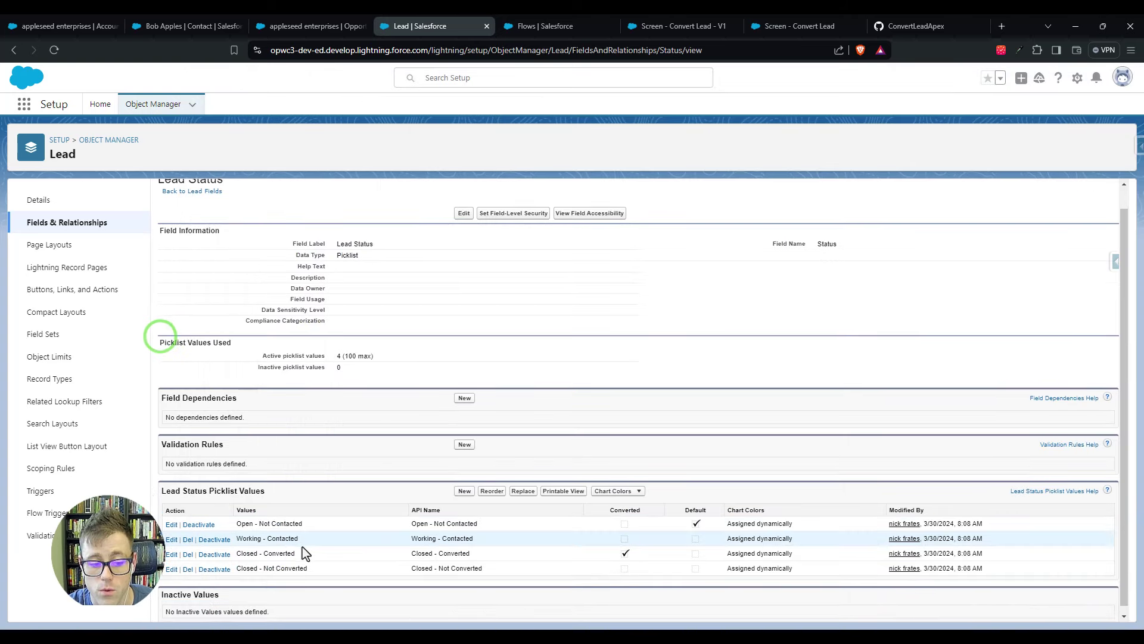
{"action": "scroll", "coordinate": [302, 554], "scroll_direction": "down", "scroll_amount": 1}
{"action": "triple_click", "coordinate": [297, 547]}
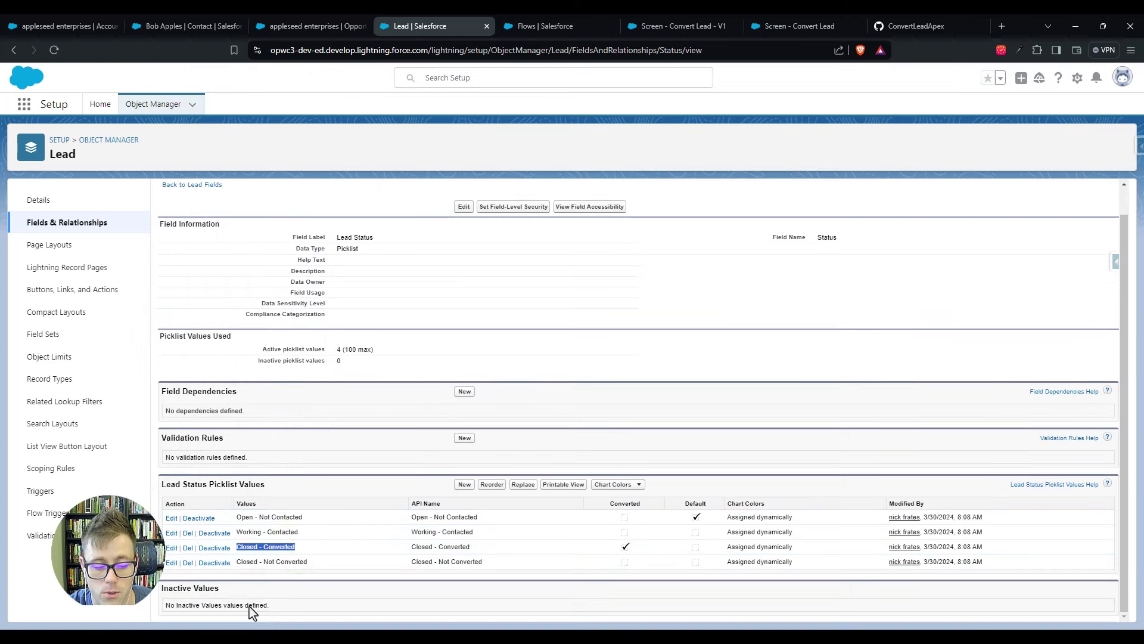
{"action": "left_click", "coordinate": [250, 555]}
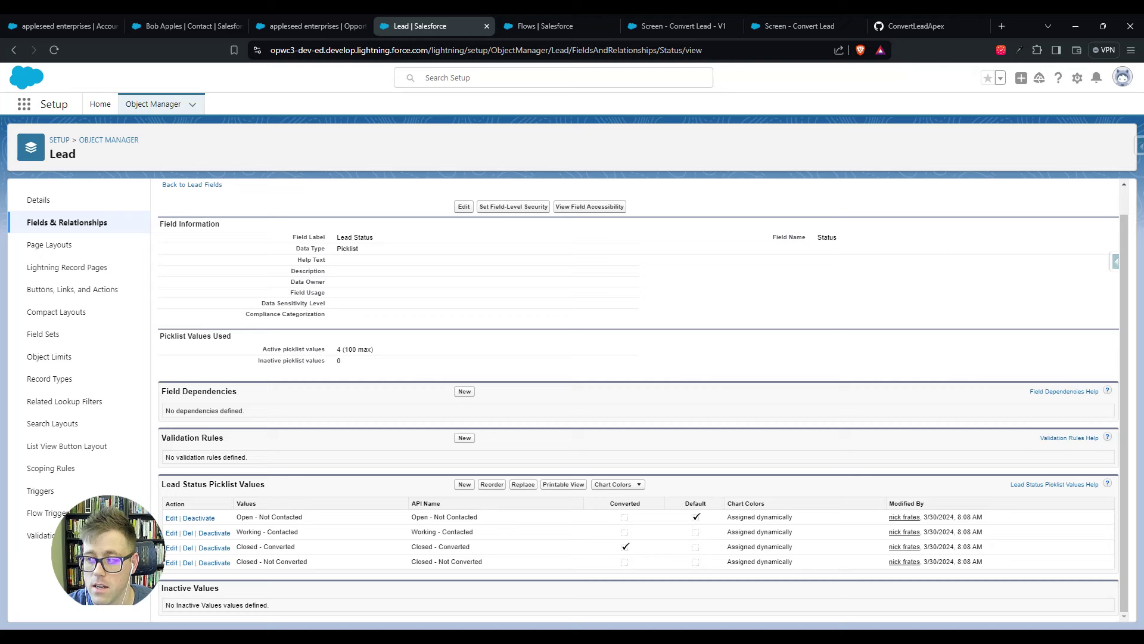
{"action": "key", "text": "alt+Tab"}
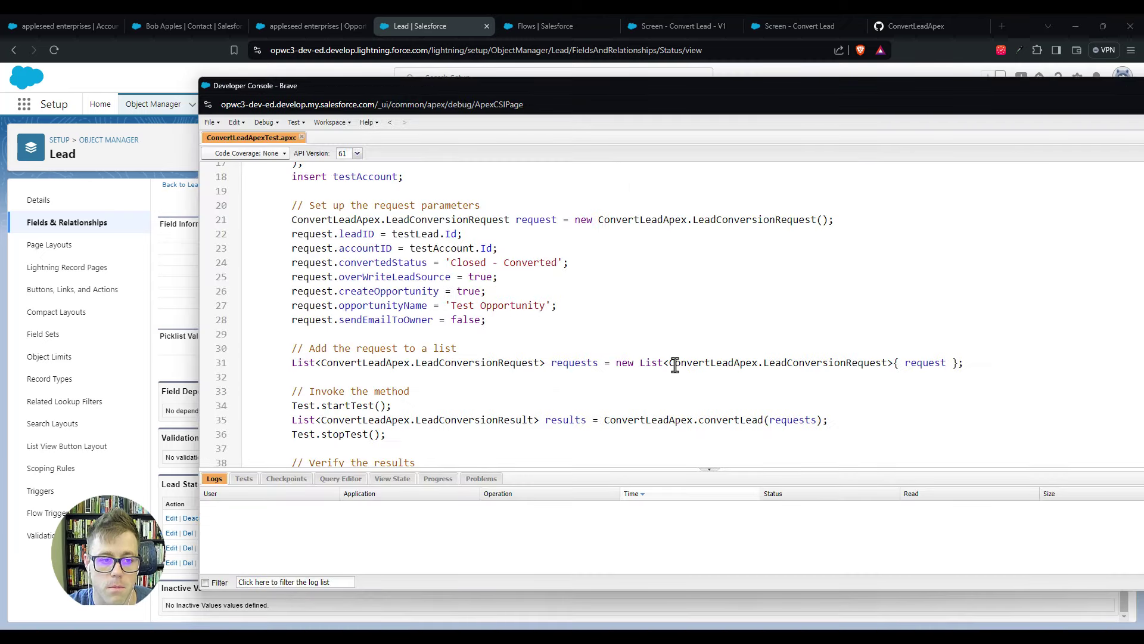
{"action": "scroll", "coordinate": [673, 365], "scroll_direction": "up", "scroll_amount": 2}
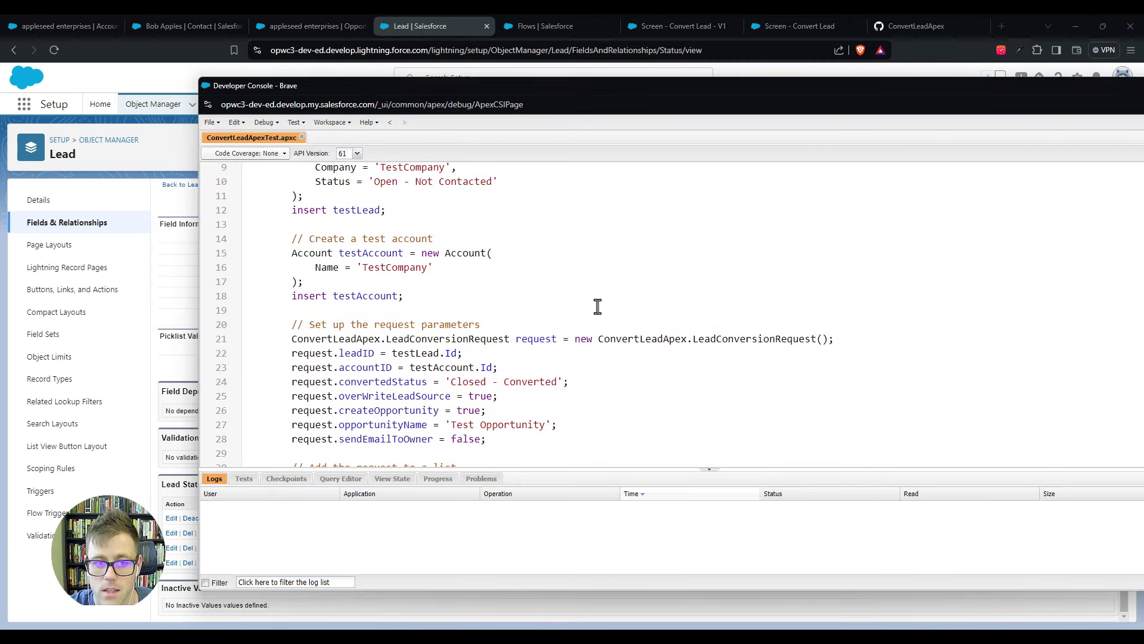
{"action": "scroll", "coordinate": [595, 306], "scroll_direction": "up", "scroll_amount": 1}
{"action": "scroll", "coordinate": [573, 376], "scroll_direction": "down", "scroll_amount": 1}
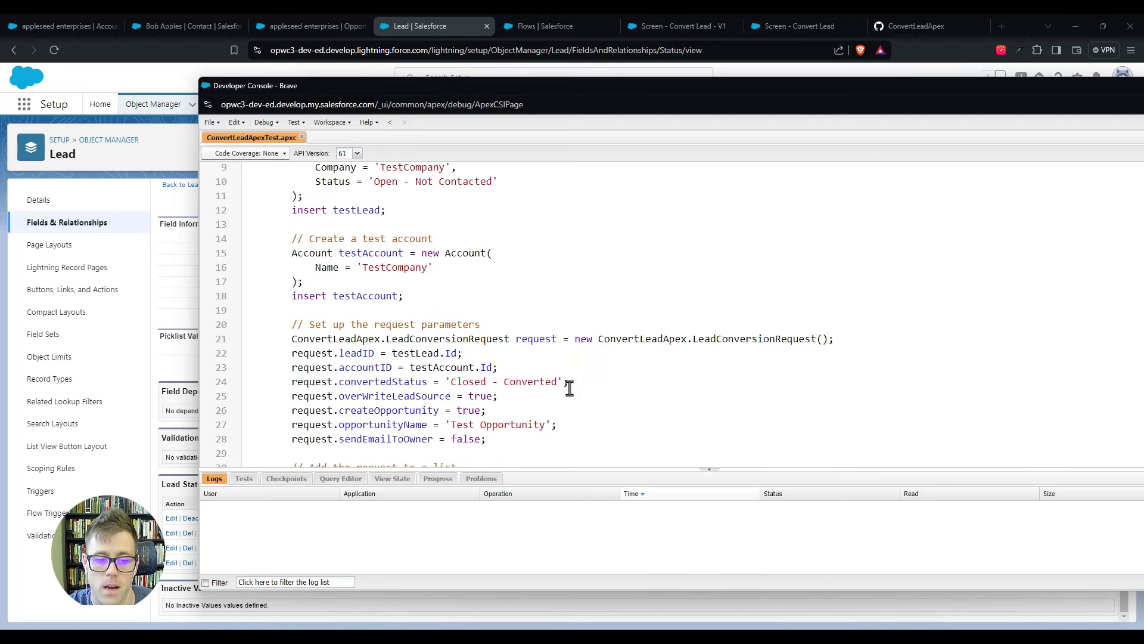
{"action": "left_click_drag", "start_coordinate": [452, 382], "coordinate": [557, 381]}
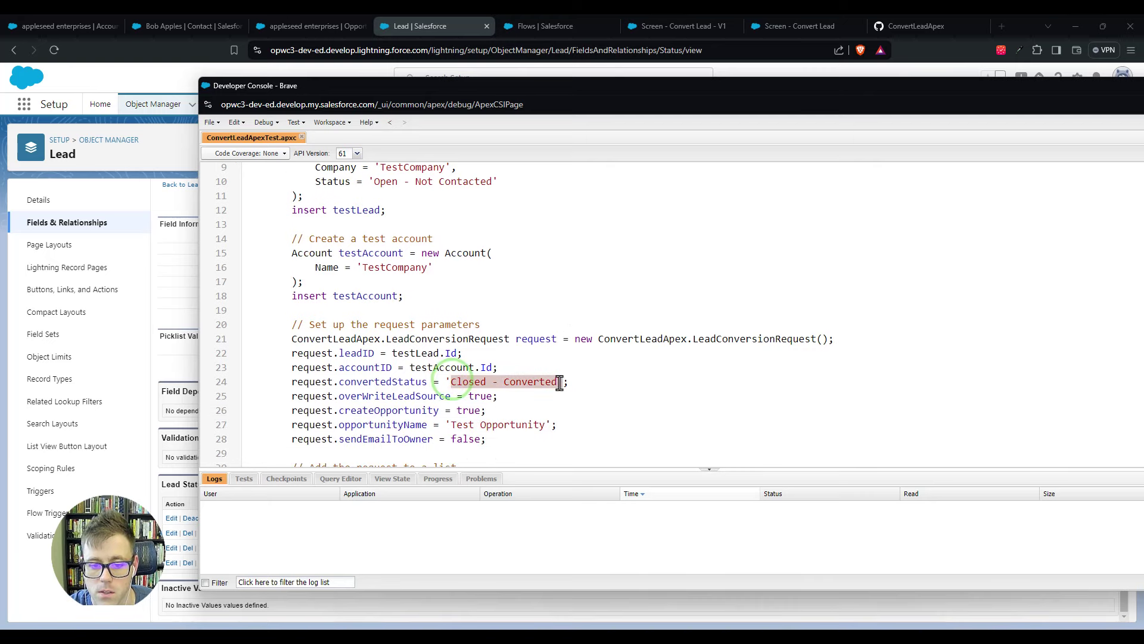
{"action": "left_click", "coordinate": [595, 419]}
{"action": "scroll", "coordinate": [592, 419], "scroll_direction": "up", "scroll_amount": 2}
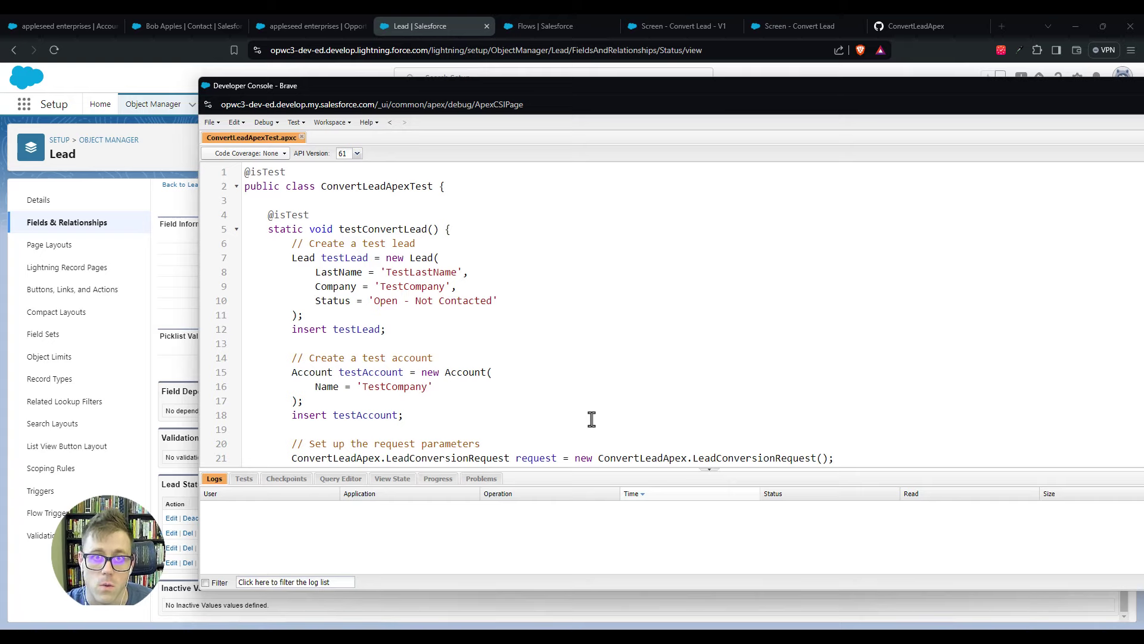
{"action": "scroll", "coordinate": [591, 419], "scroll_direction": "down", "scroll_amount": 2}
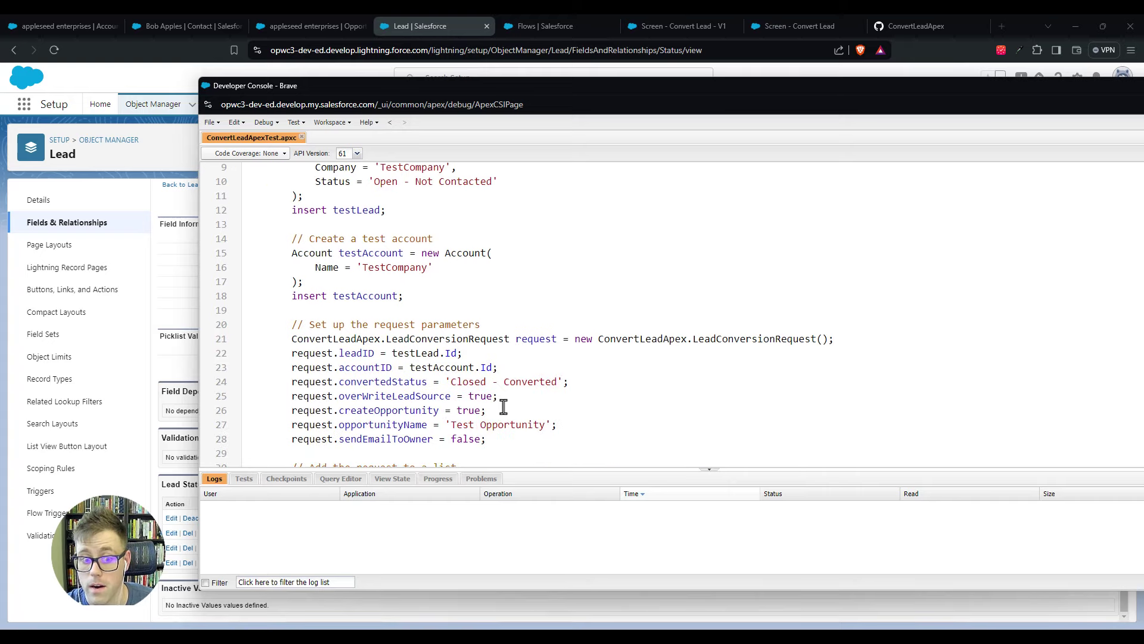
{"action": "left_click_drag", "start_coordinate": [450, 380], "coordinate": [557, 381]}
{"action": "left_click", "coordinate": [637, 380]}
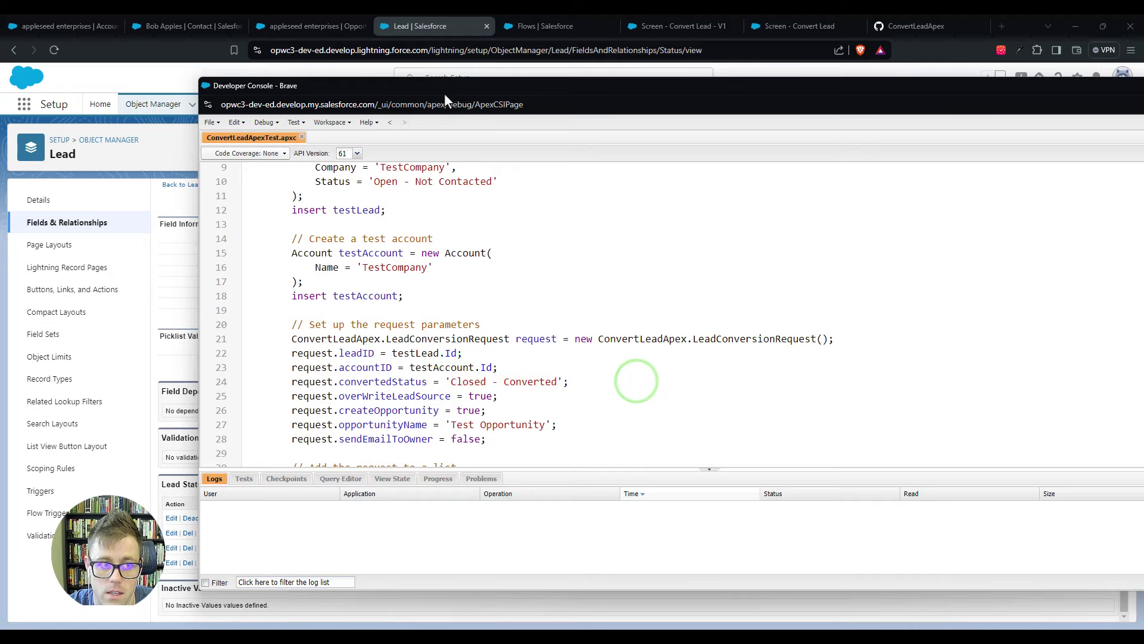
{"action": "left_click_drag", "start_coordinate": [450, 382], "coordinate": [558, 382]}
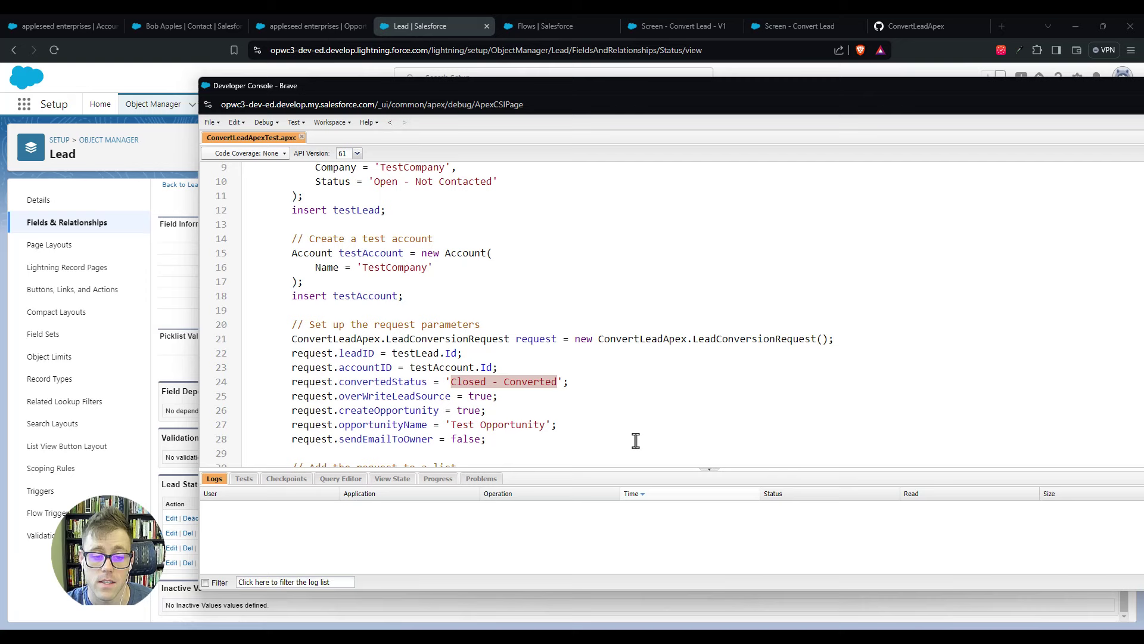
{"action": "left_click", "coordinate": [180, 307]}
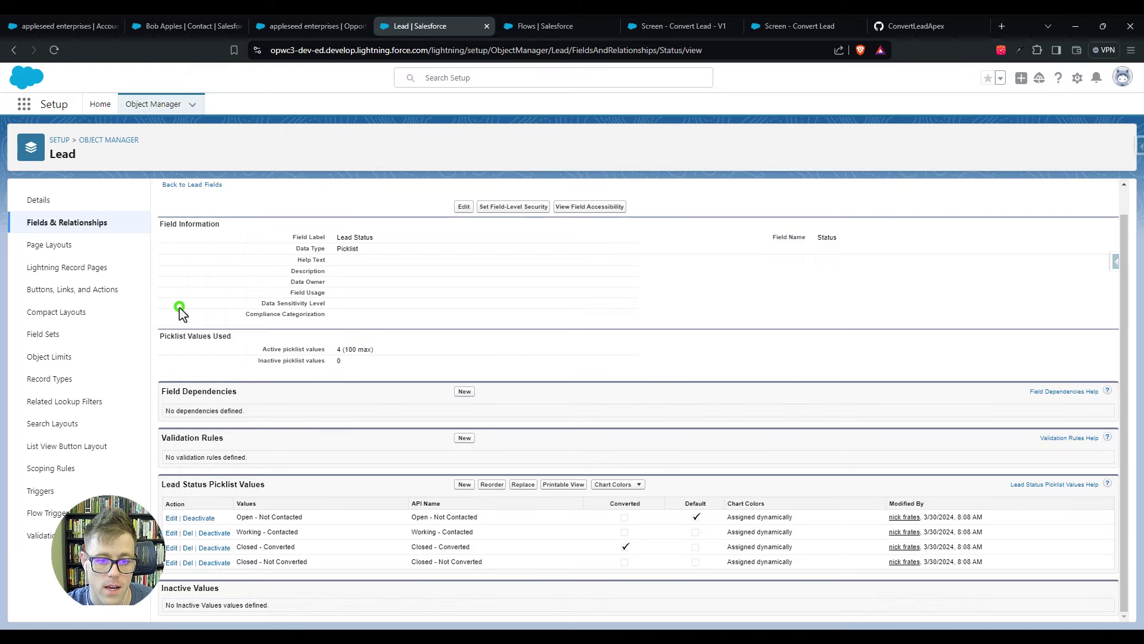
- Add a Lead Status picklist value labelled 'Converted', marked as a converted status, and save it
{"action": "left_click", "coordinate": [464, 485]}
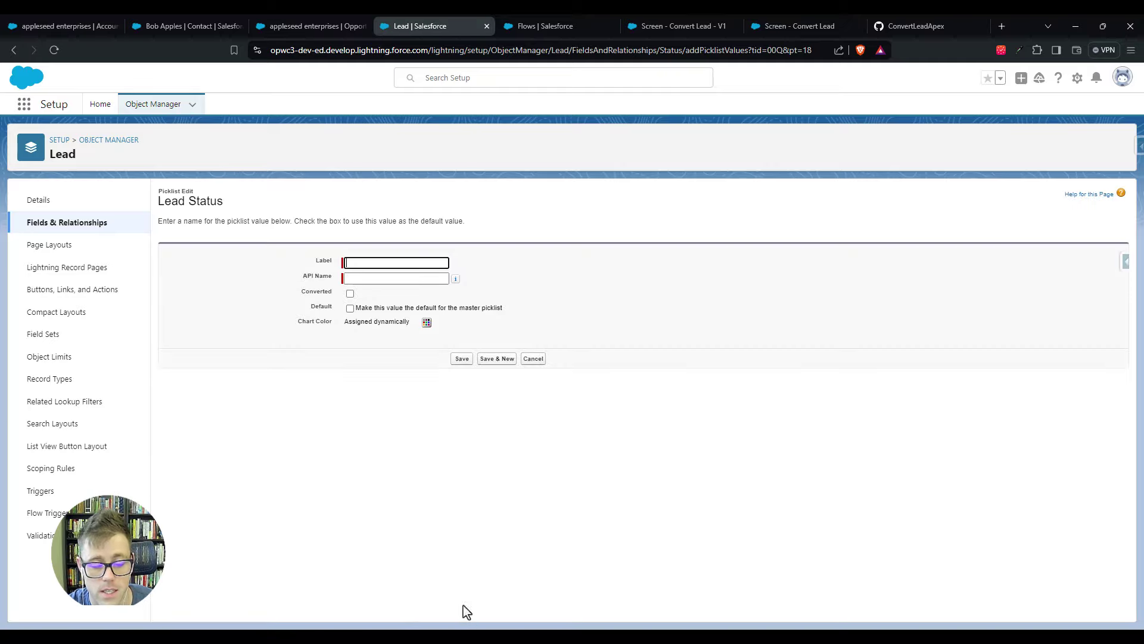
{"action": "type", "text": "Converte"}
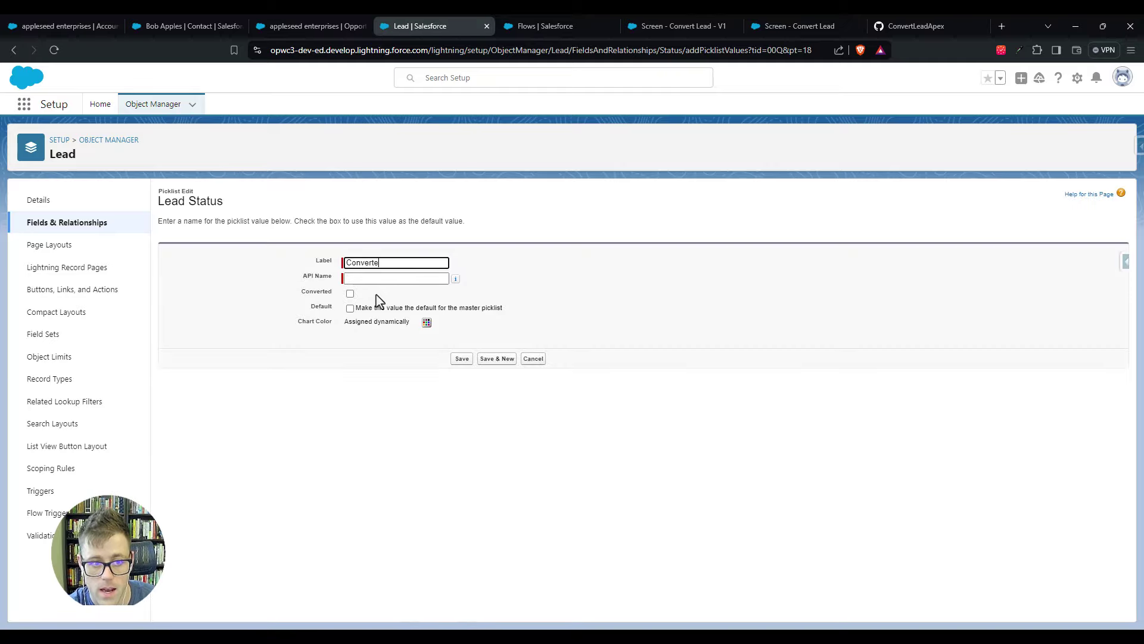
{"action": "type", "text": "d"}
{"action": "double_click", "coordinate": [397, 261]}
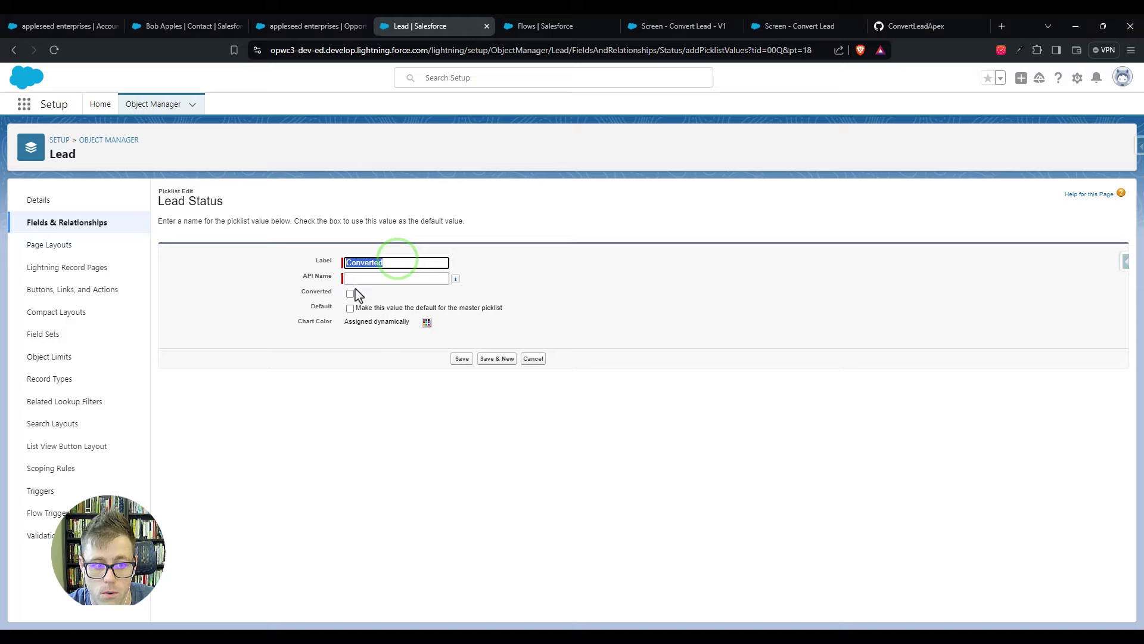
{"action": "left_click", "coordinate": [367, 279]}
{"action": "left_click", "coordinate": [350, 293]}
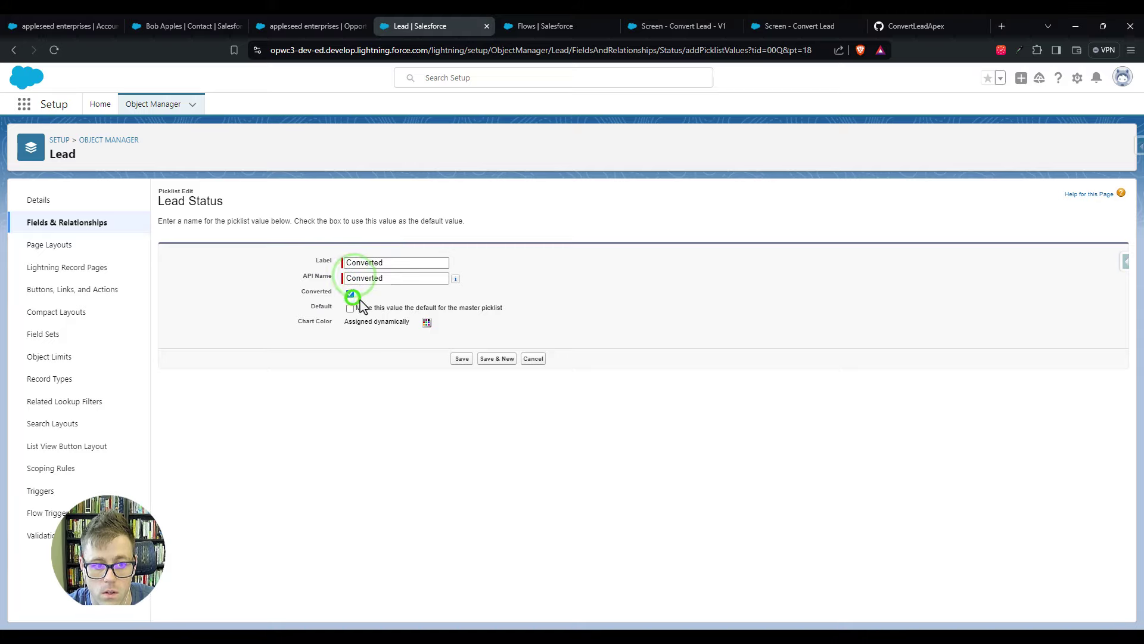
{"action": "left_click", "coordinate": [463, 360]}
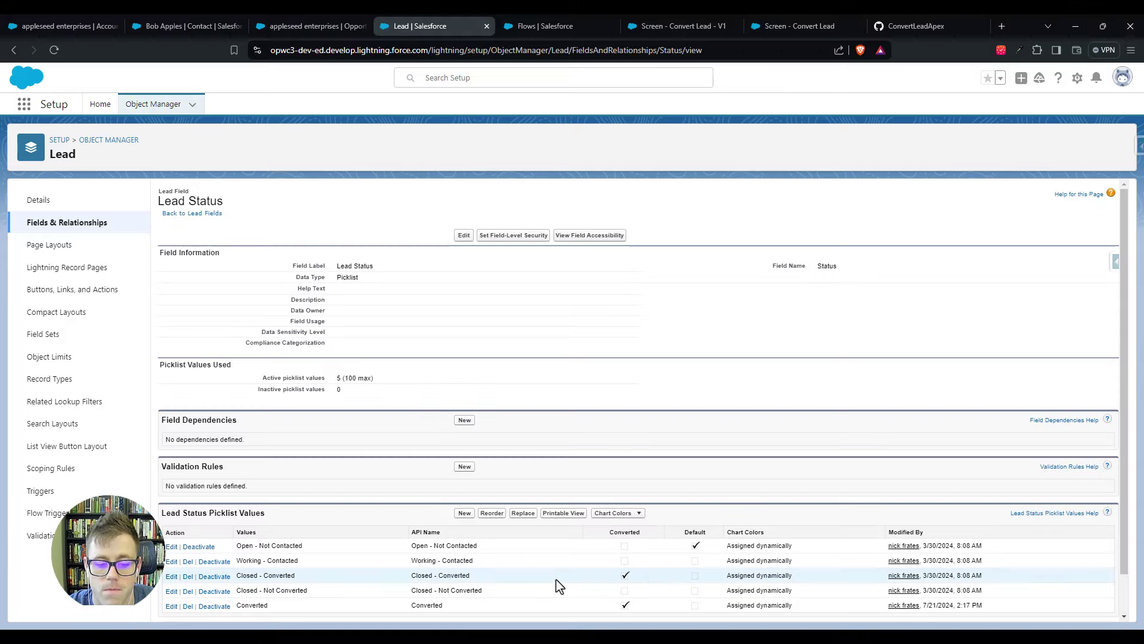
{"action": "scroll", "coordinate": [556, 580], "scroll_direction": "down", "scroll_amount": 1}
{"action": "left_click_drag", "start_coordinate": [281, 563], "coordinate": [237, 568]}
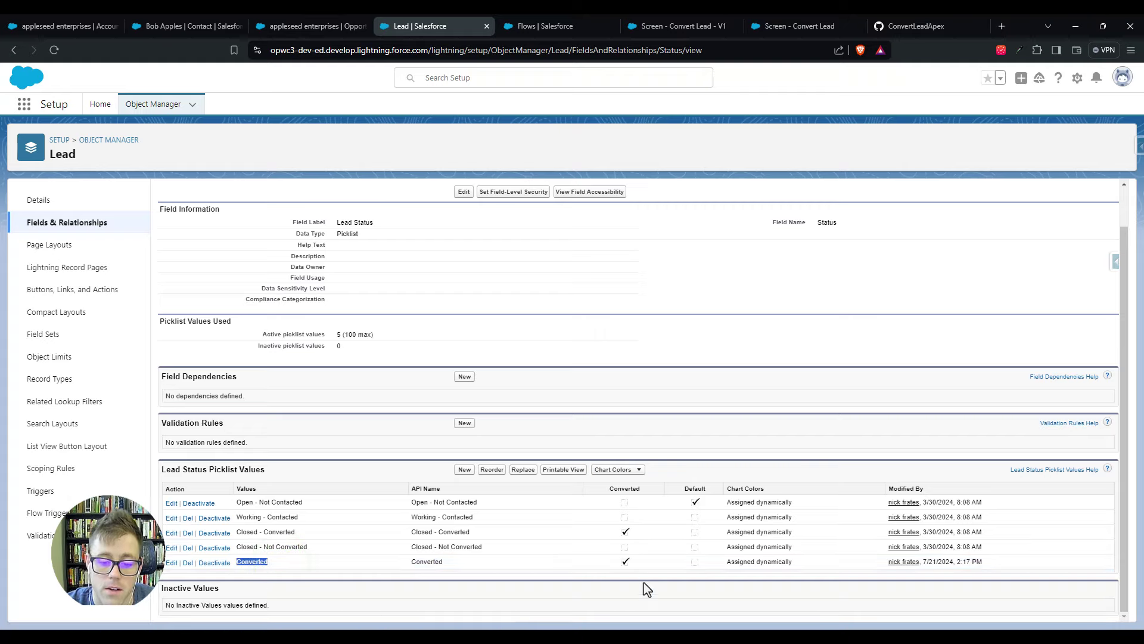
- Replace 'Closed - Converted' with 'Converted' on line 24 of the test class
{"action": "key", "text": "alt+Tab"}
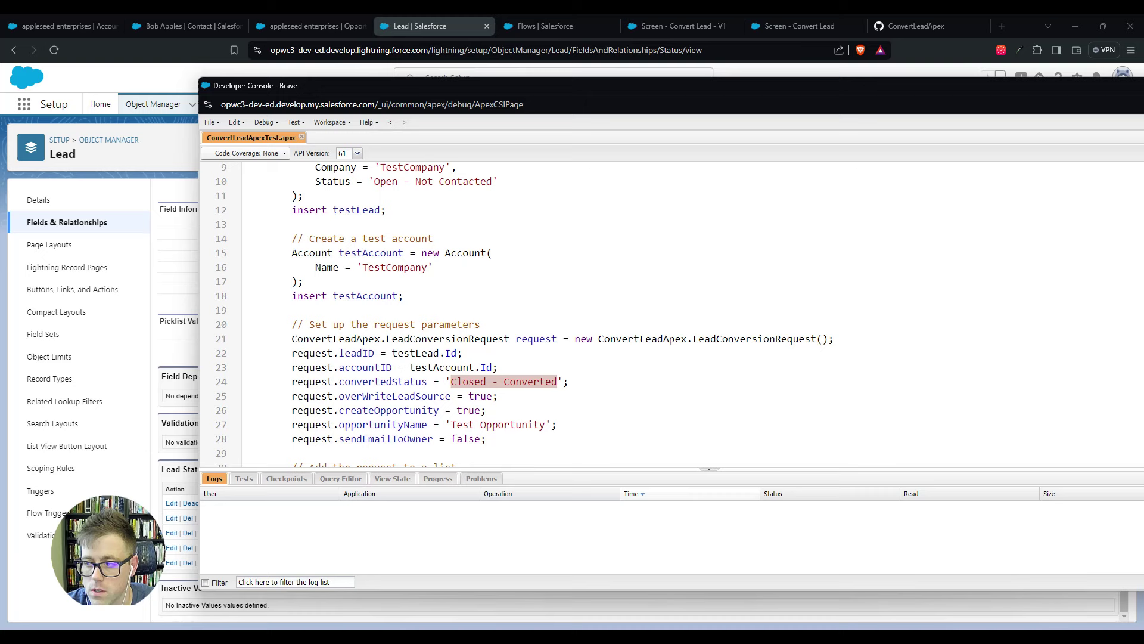
{"action": "left_click", "coordinate": [483, 395]}
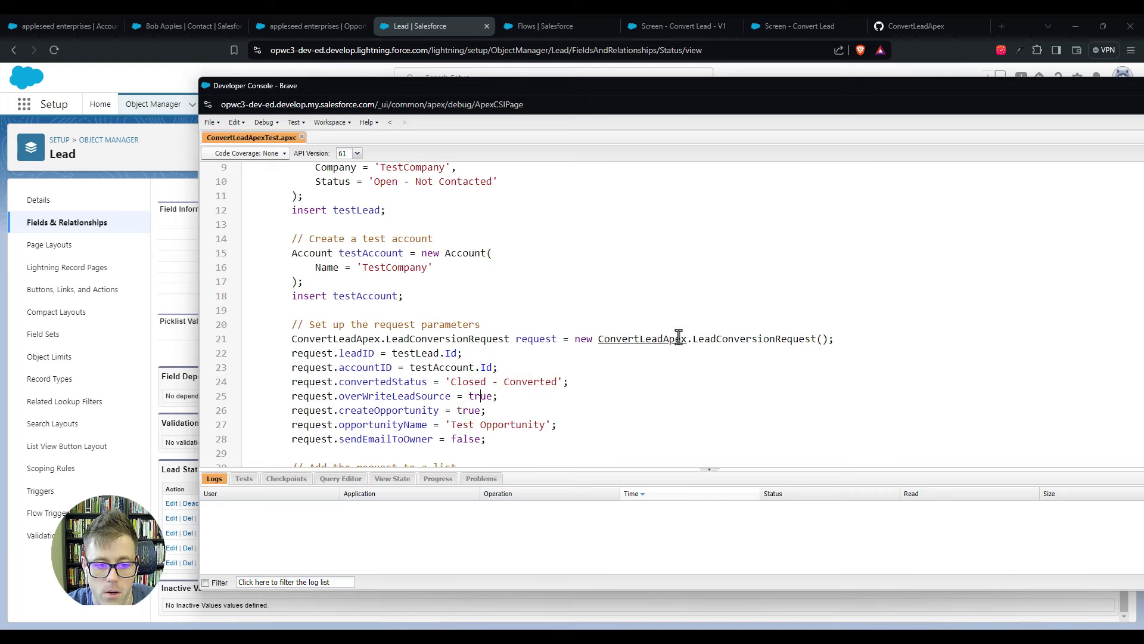
{"action": "left_click", "coordinate": [632, 251]}
{"action": "key", "text": "ctrl+f"}
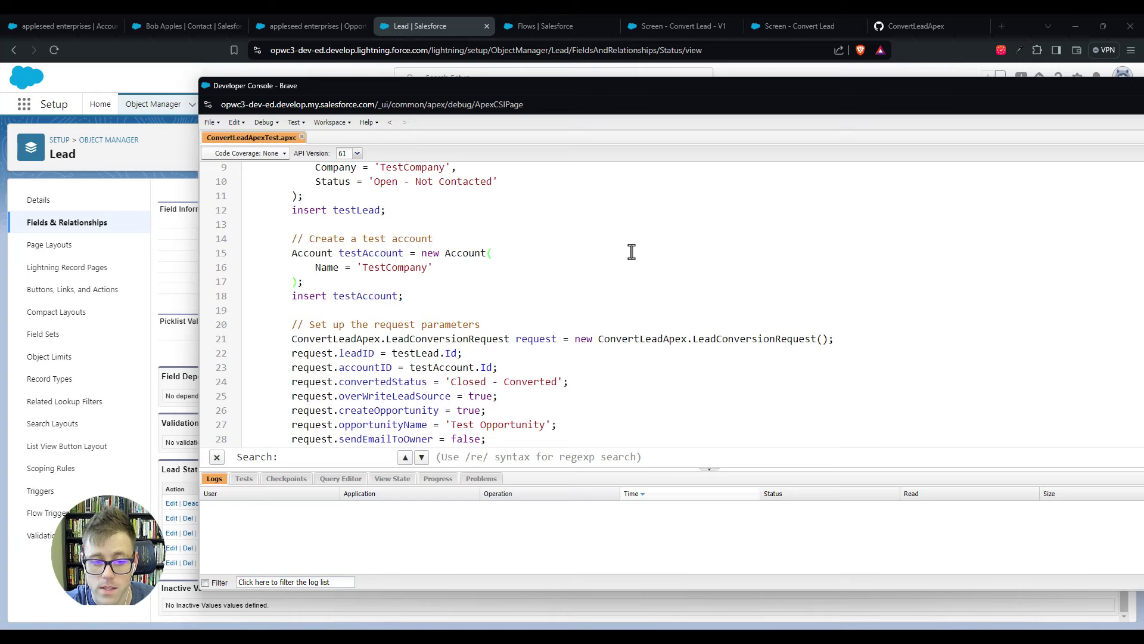
{"action": "left_click_drag", "start_coordinate": [451, 381], "coordinate": [558, 382]}
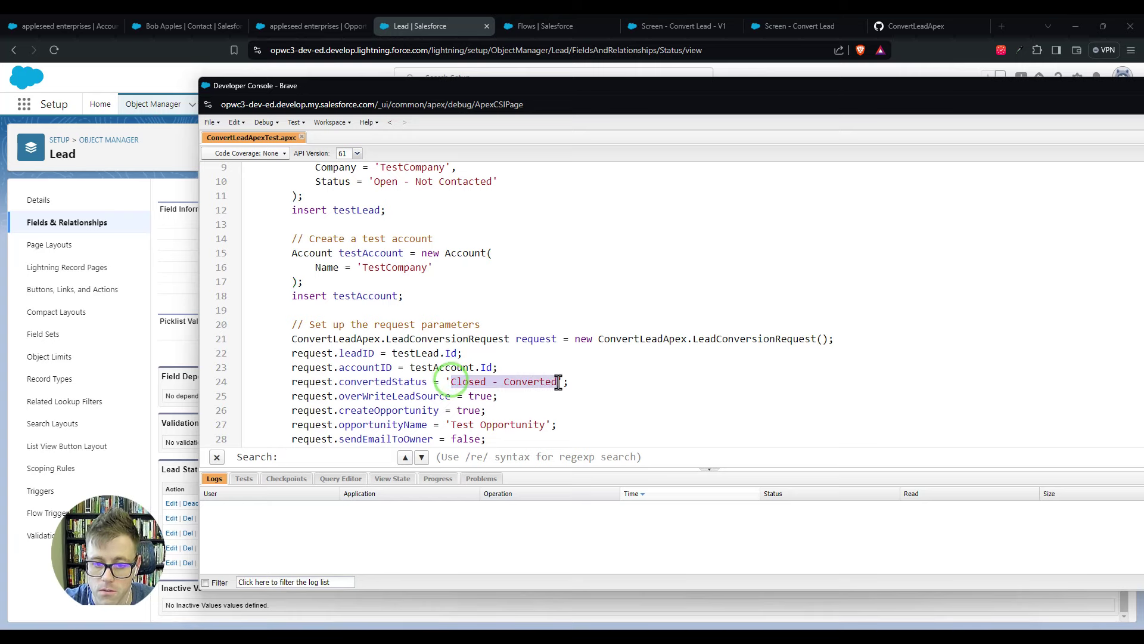
{"action": "left_click", "coordinate": [668, 371]}
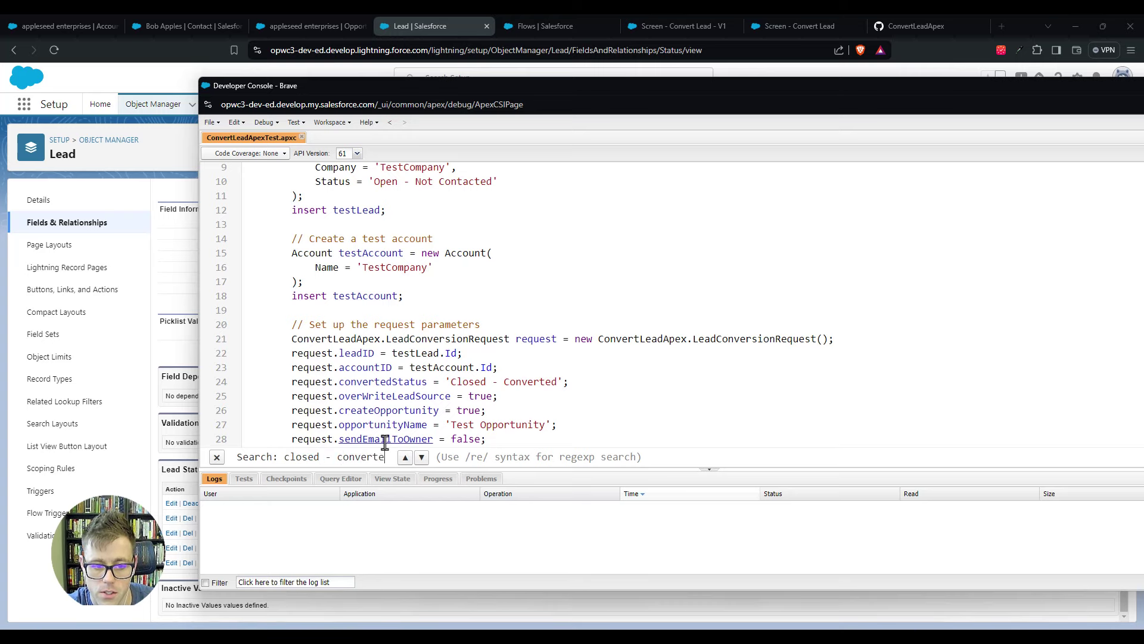
{"action": "type", "text": "d"}
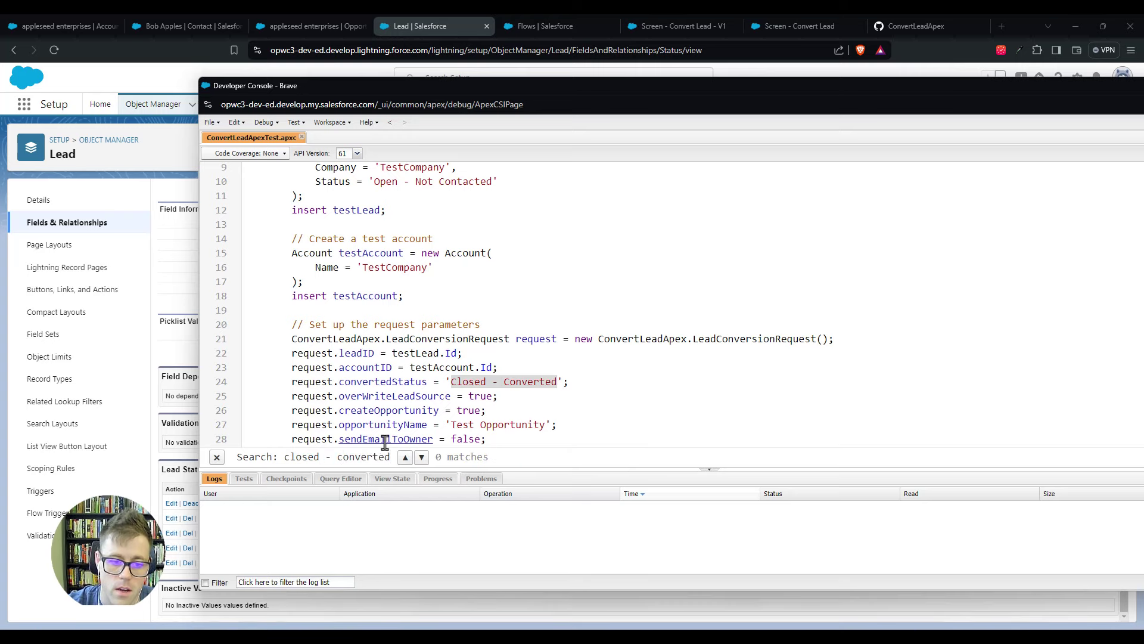
{"action": "key", "text": "BackSpace"}
{"action": "left_click", "coordinate": [461, 382]}
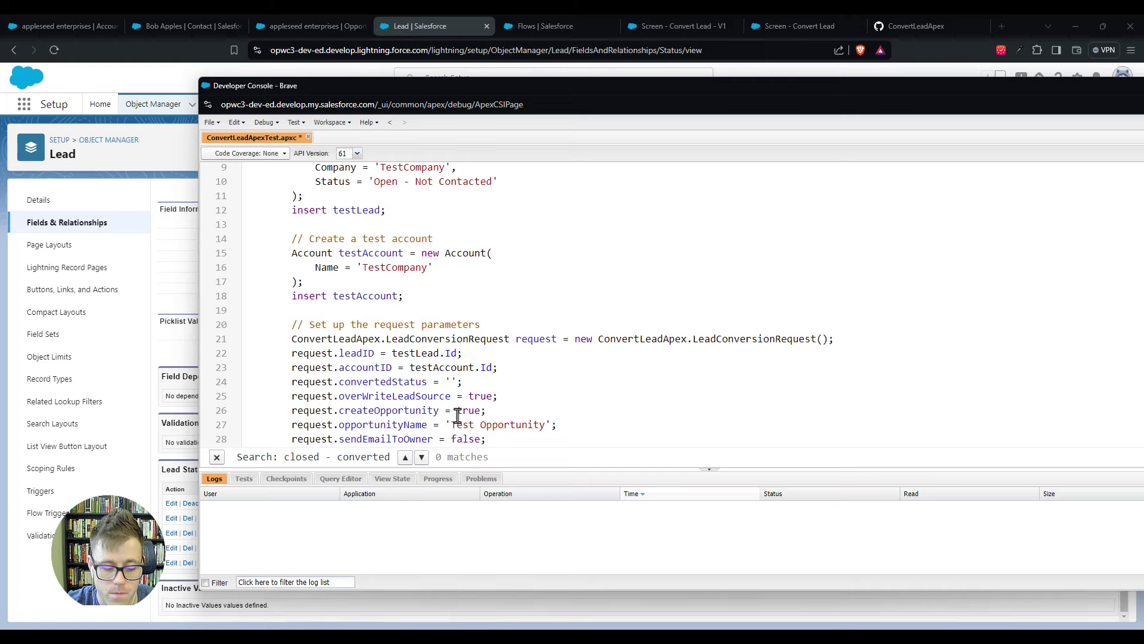
{"action": "left_click", "coordinate": [450, 382]}
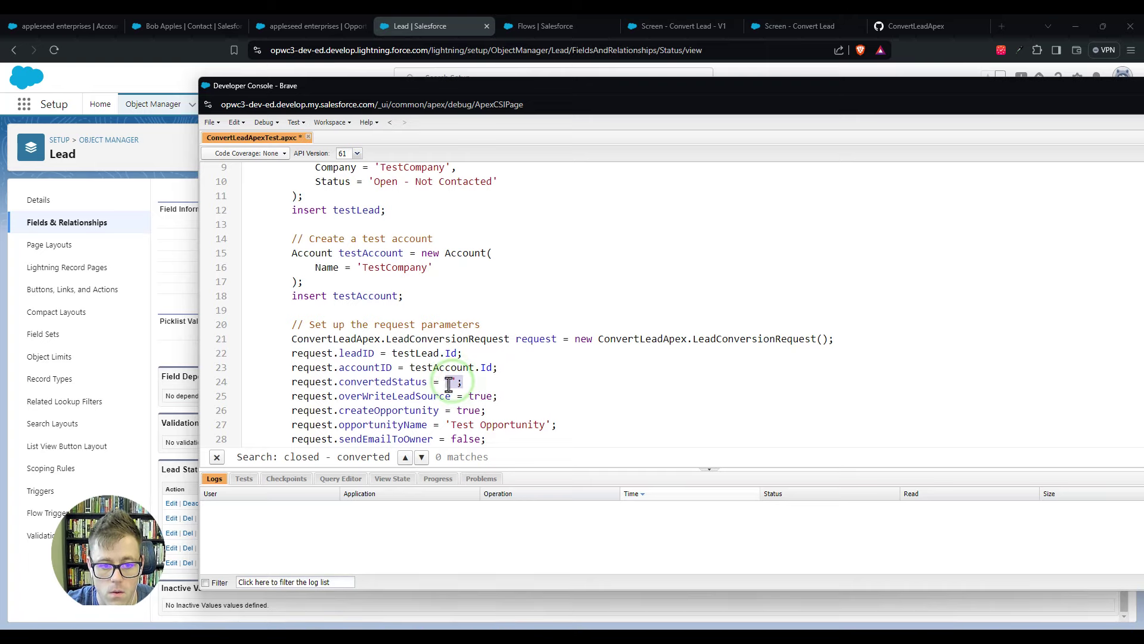
{"action": "type", "text": "Converted"}
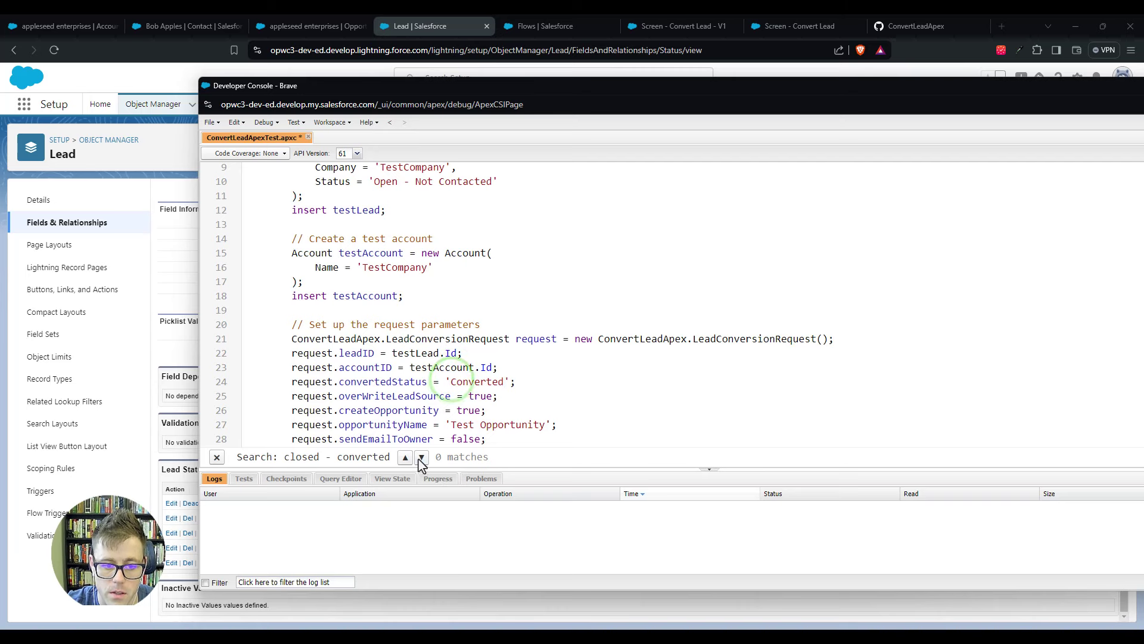
- Change the 'Closed - Converted' status on line 77 to 'Converted'
{"action": "left_click", "coordinate": [420, 457]}
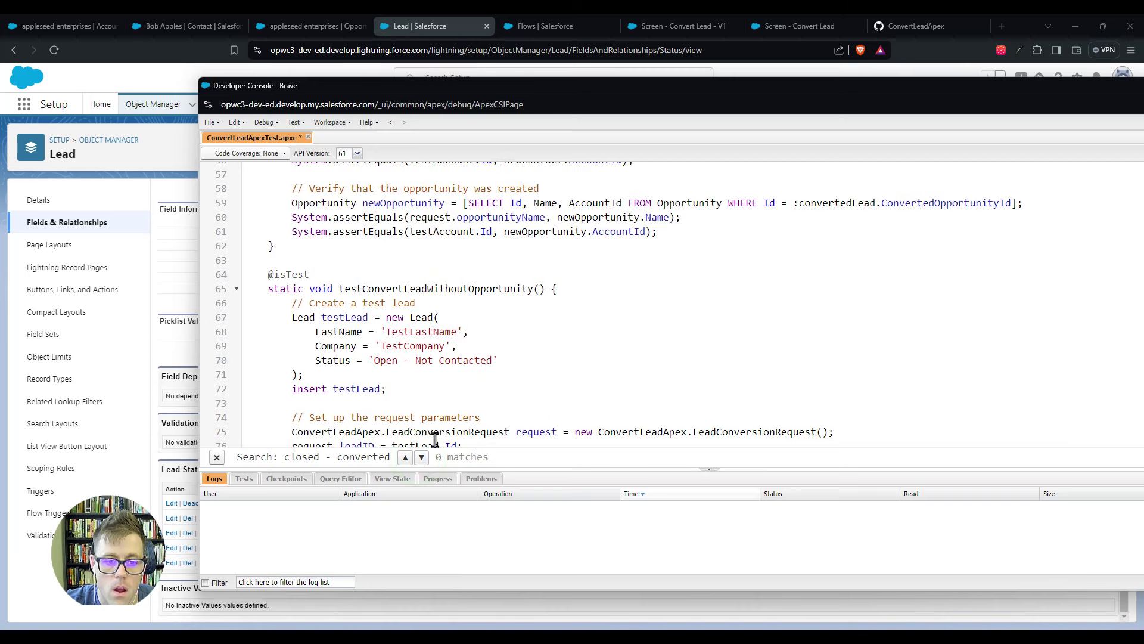
{"action": "scroll", "coordinate": [435, 369], "scroll_direction": "down", "scroll_amount": 3}
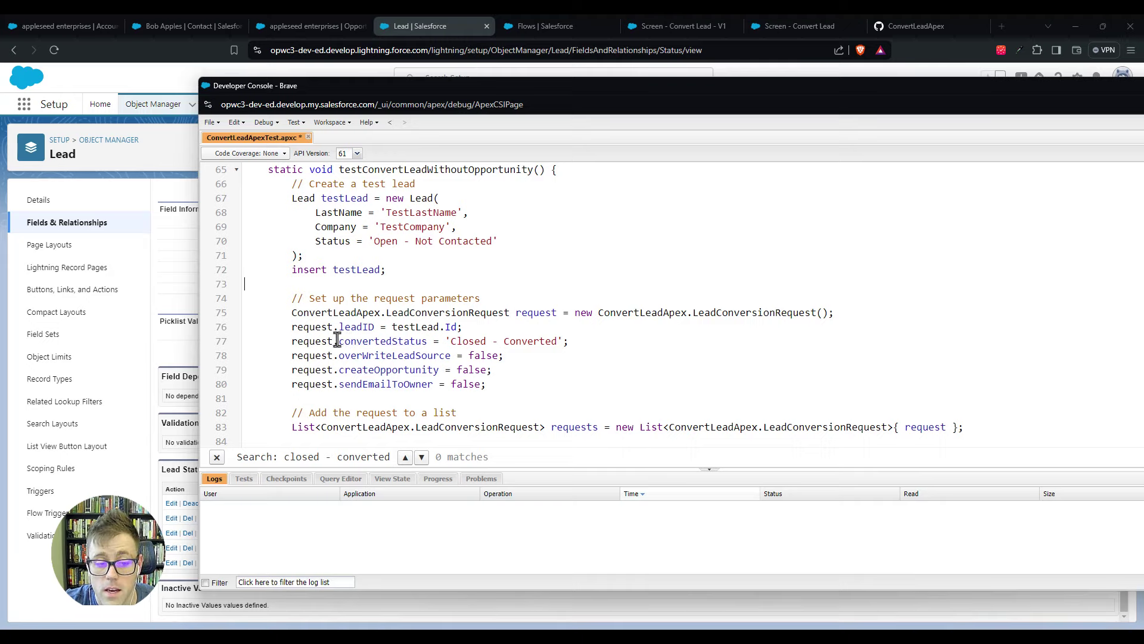
{"action": "left_click_drag", "start_coordinate": [450, 341], "coordinate": [560, 341]}
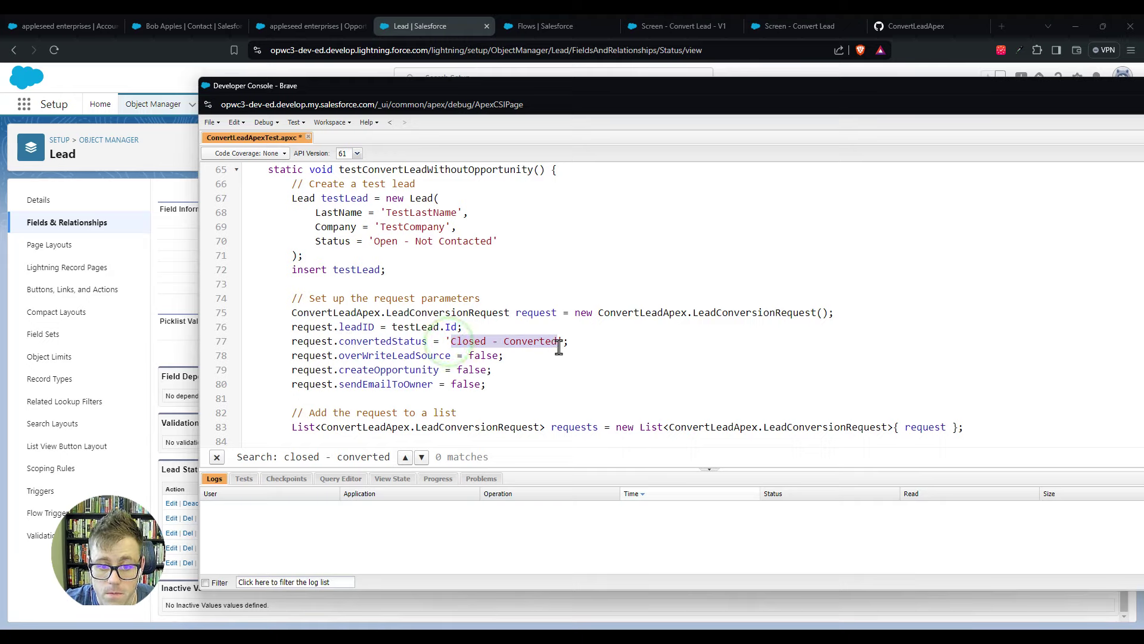
{"action": "type", "text": "Converted"}
- Set line 111's status to 'Converted' and save ConvertLeadApexTest
{"action": "left_click", "coordinate": [422, 457]}
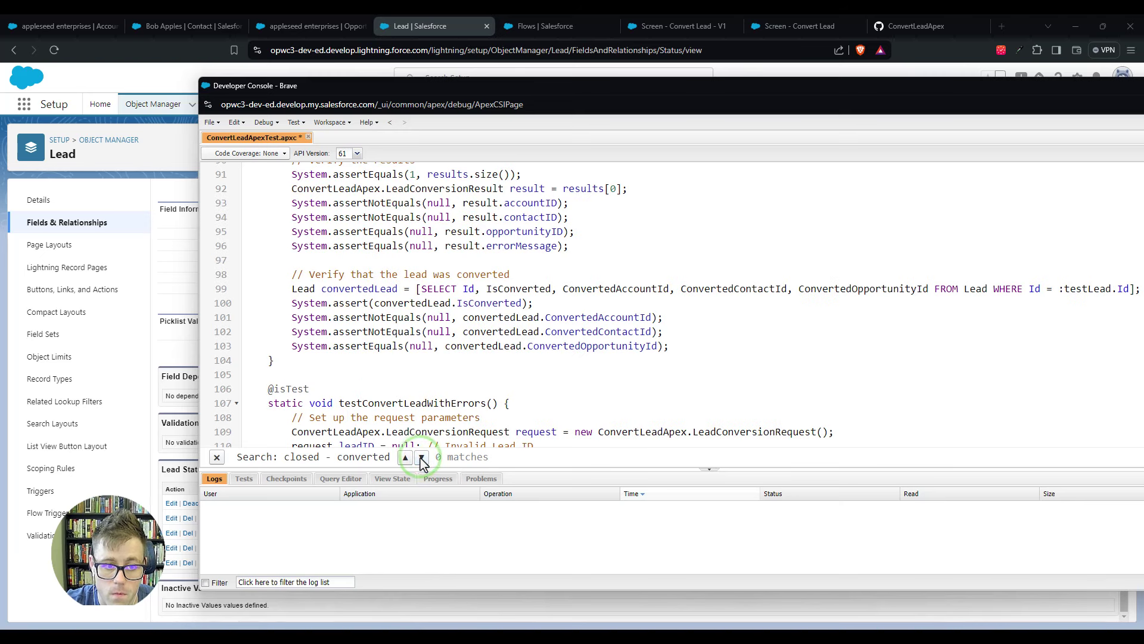
{"action": "left_click", "coordinate": [421, 457]}
{"action": "mouse_move", "coordinate": [452, 341]}
{"action": "left_mouse_down"}
{"action": "mouse_move", "coordinate": [556, 341]}
{"action": "mouse_move", "coordinate": [450, 341]}
{"action": "left_mouse_up"}
{"action": "left_click", "coordinate": [555, 343]}
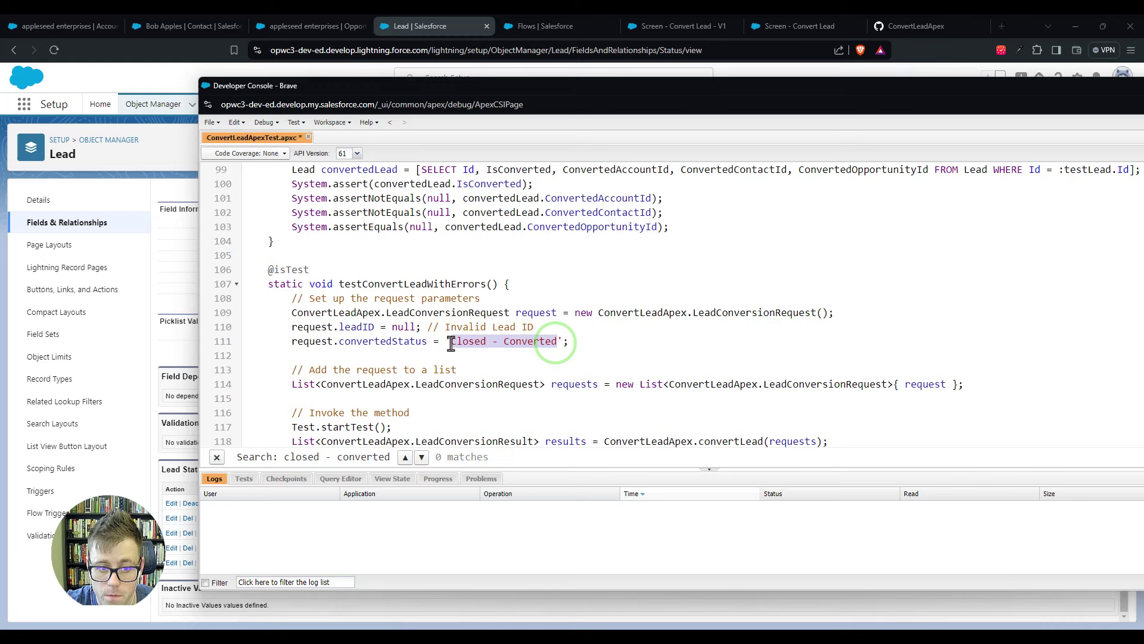
{"action": "type", "text": "Converted"}
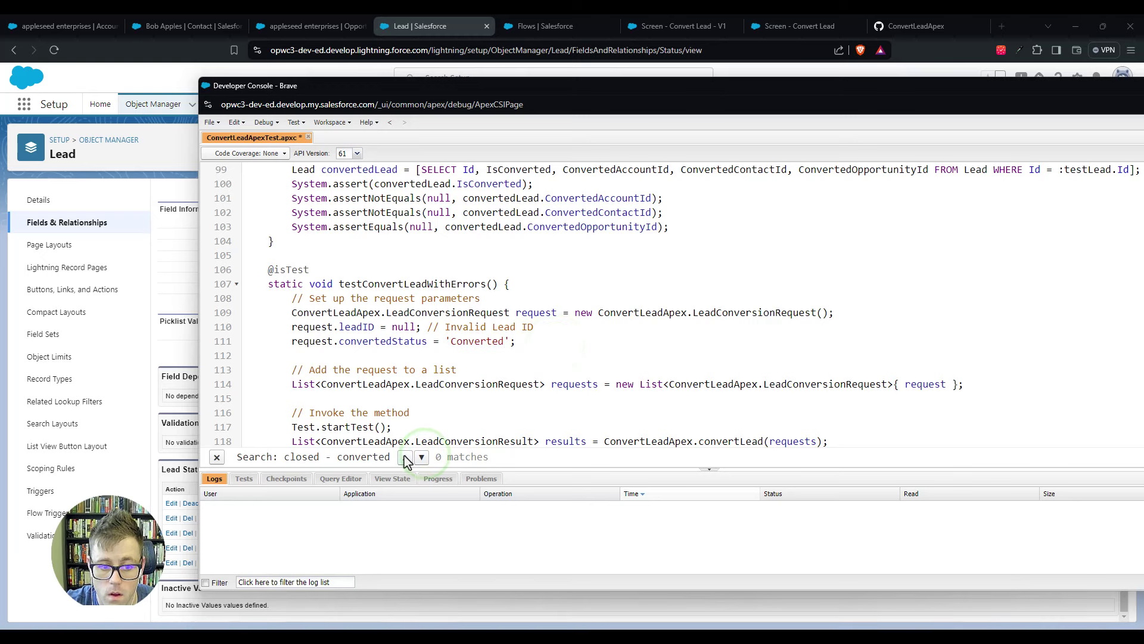
{"action": "left_click", "coordinate": [421, 456]}
{"action": "scroll", "coordinate": [594, 364], "scroll_direction": "down", "scroll_amount": 3}
{"action": "left_click", "coordinate": [638, 344]}
{"action": "key", "text": "ctrl+s"}
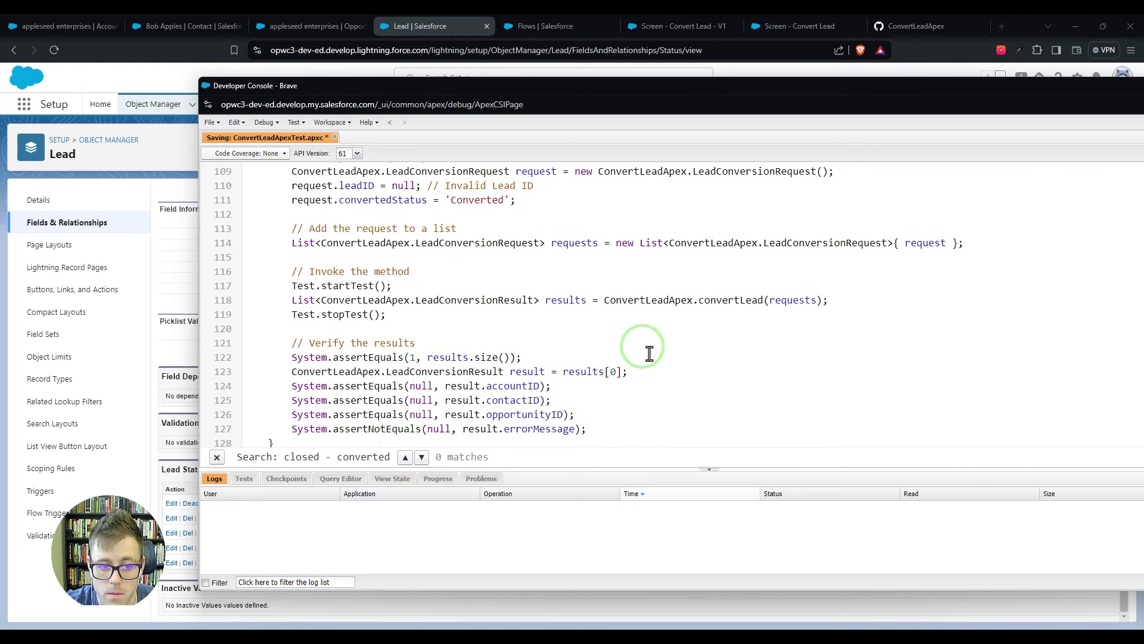
- Search the test class for 'convertedstatus' and cycle through its matches
{"action": "left_click", "coordinate": [833, 364]}
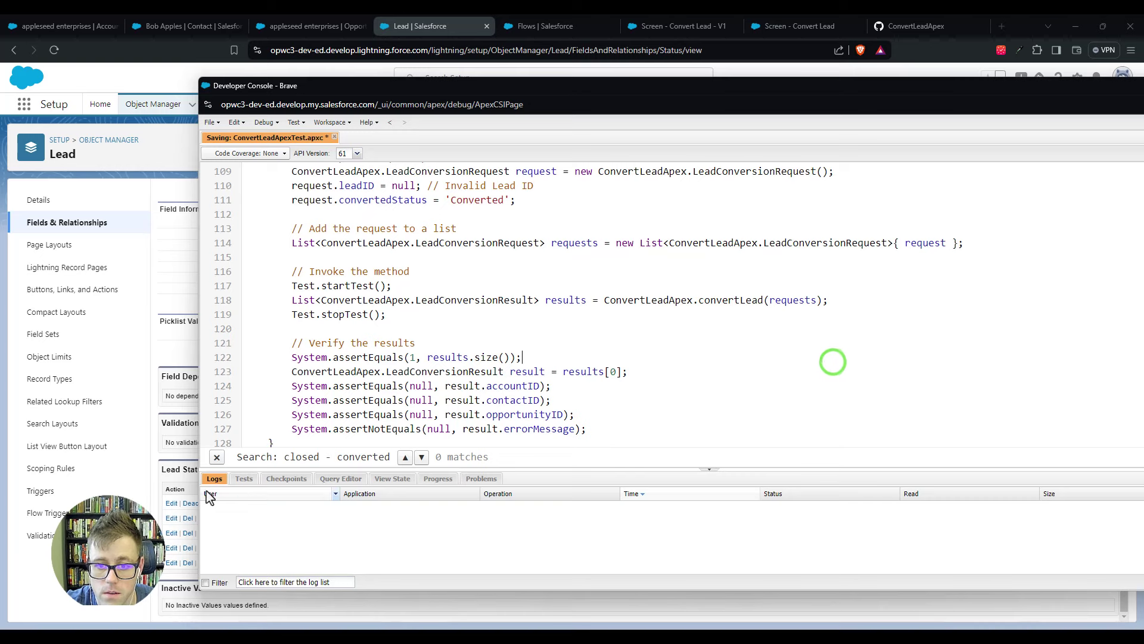
{"action": "left_click", "coordinate": [217, 457]}
{"action": "left_click", "coordinate": [745, 307]}
{"action": "left_click", "coordinate": [217, 458]}
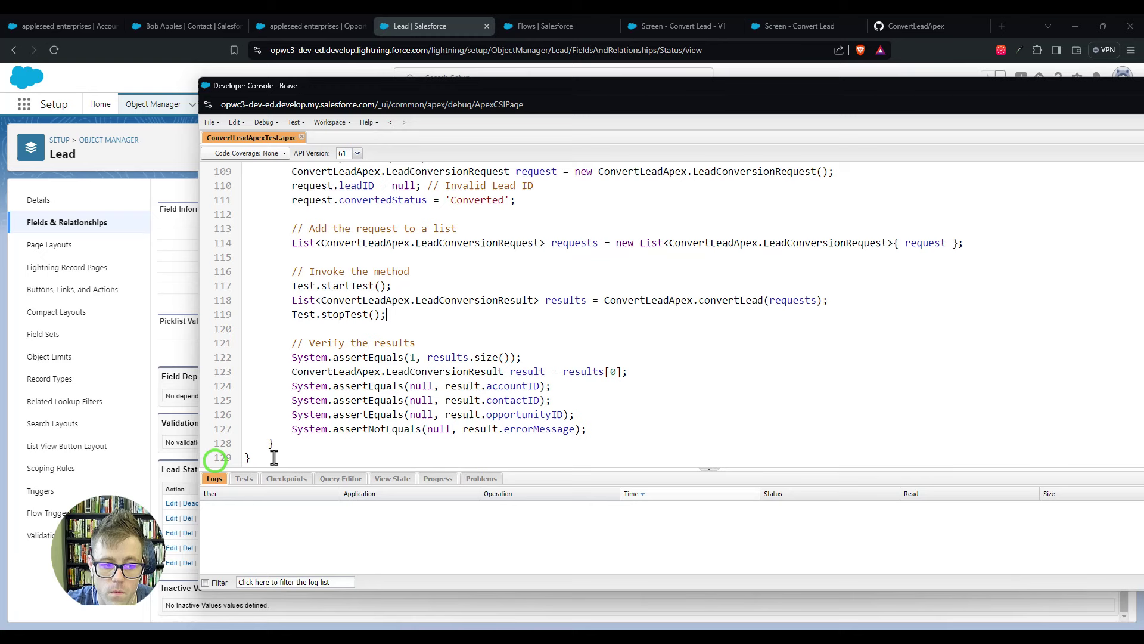
{"action": "left_click", "coordinate": [567, 317]}
{"action": "type", "text": "conv"}
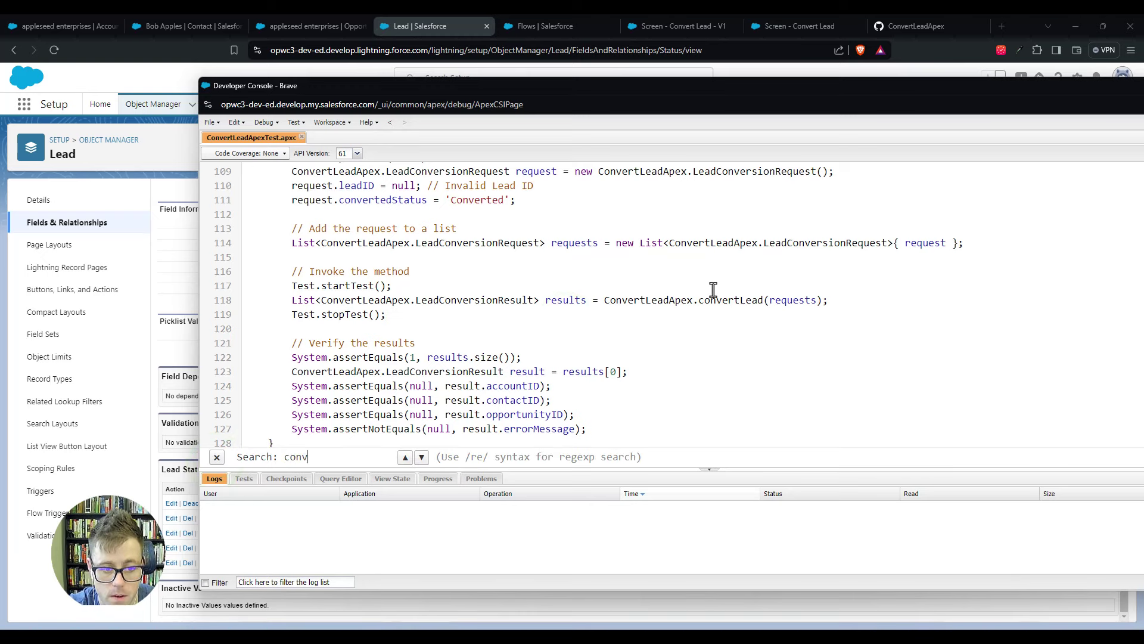
{"action": "type", "text": "ertedstat"}
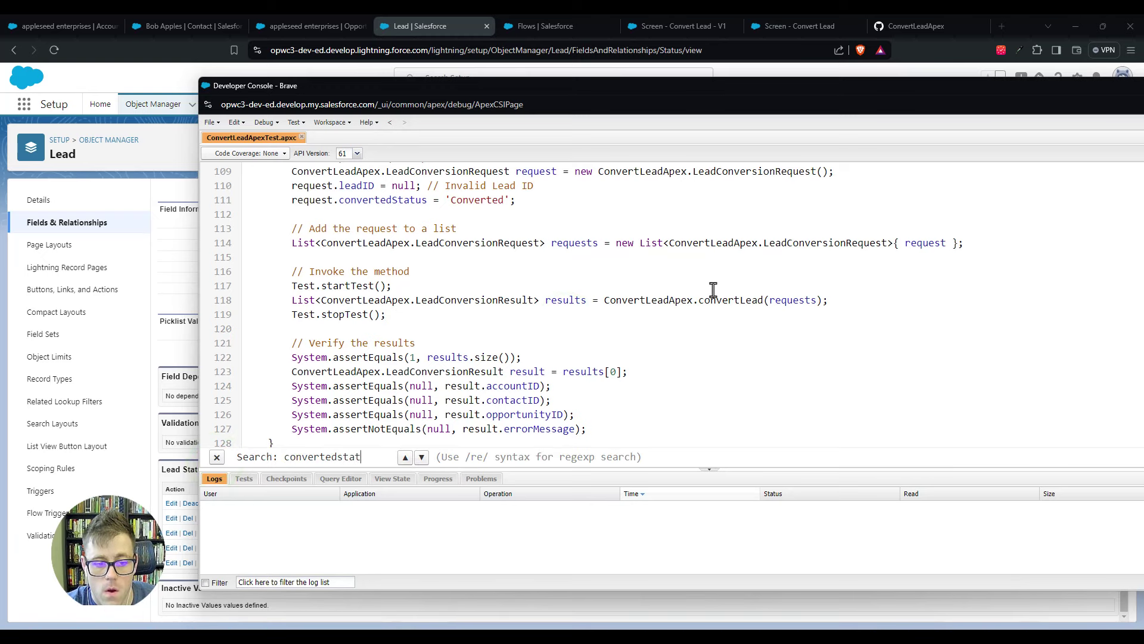
{"action": "type", "text": "us"}
{"action": "scroll", "coordinate": [713, 290], "scroll_direction": "up", "scroll_amount": 3}
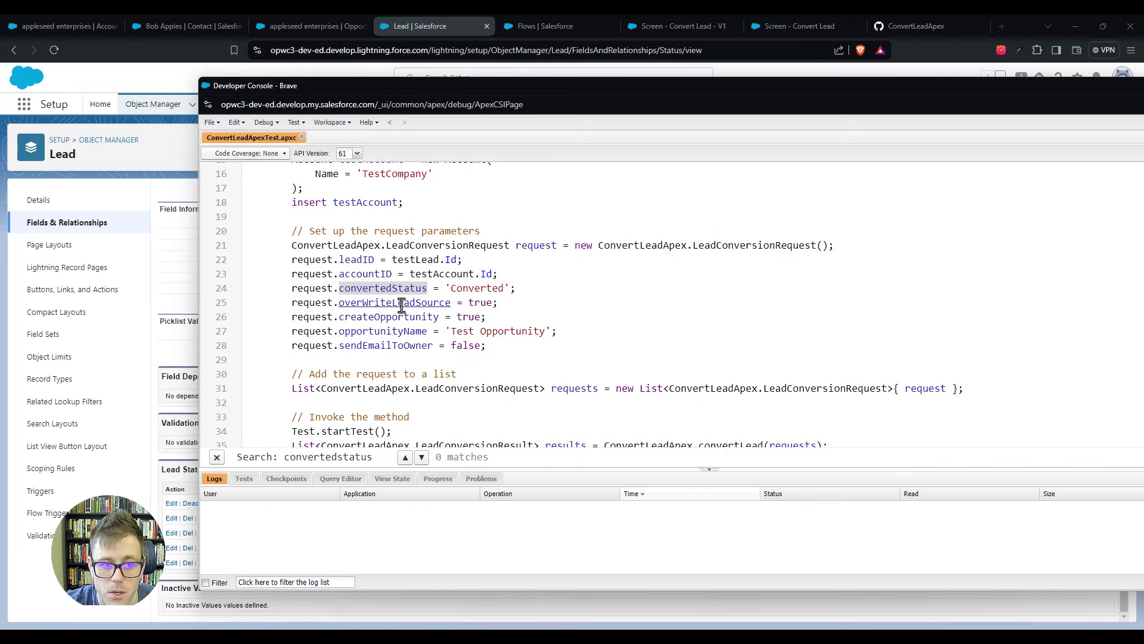
{"action": "left_click", "coordinate": [420, 457]}
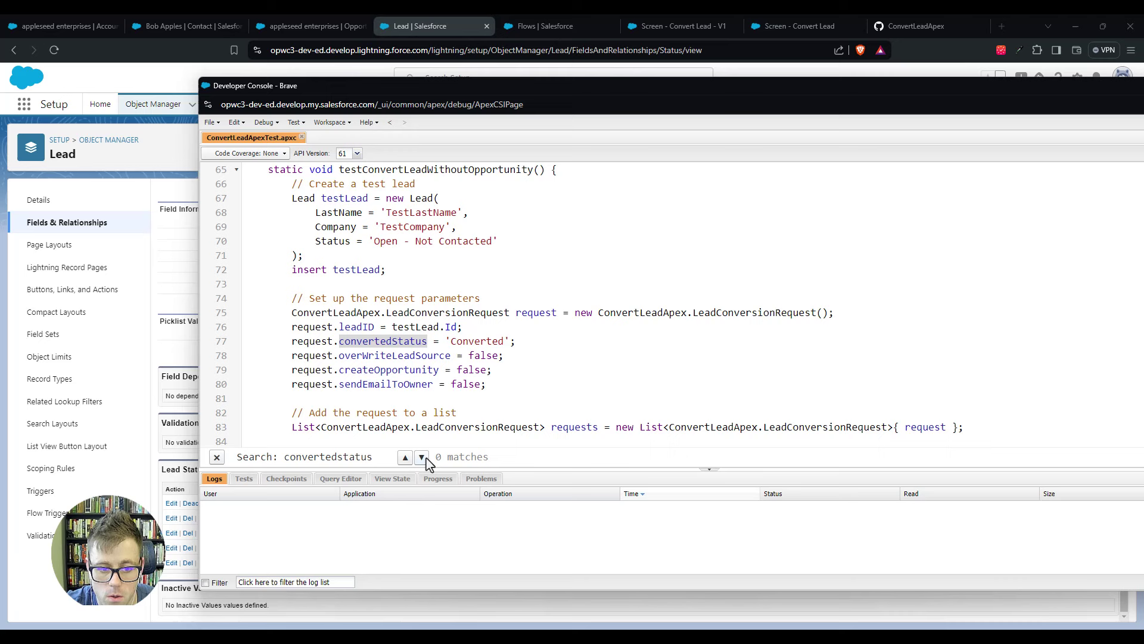
{"action": "left_click", "coordinate": [421, 457]}
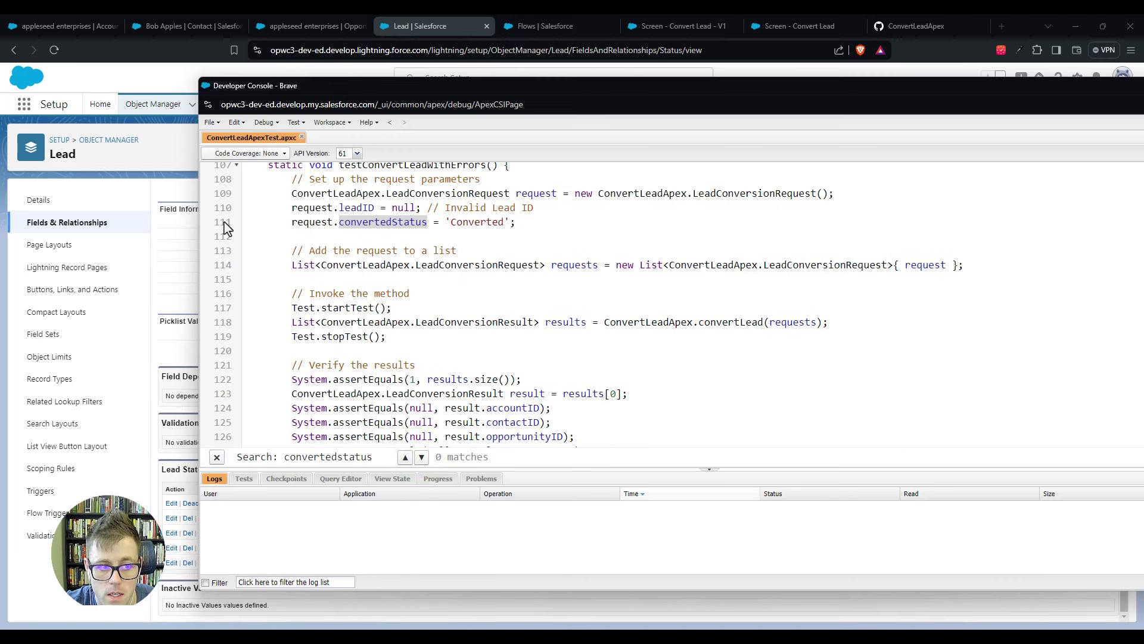
{"action": "left_click", "coordinate": [421, 458]}
- Check convertedStatus on lines 24, 77 and 111 each read 'Converted'
{"action": "scroll", "coordinate": [600, 375], "scroll_direction": "up", "scroll_amount": 3}
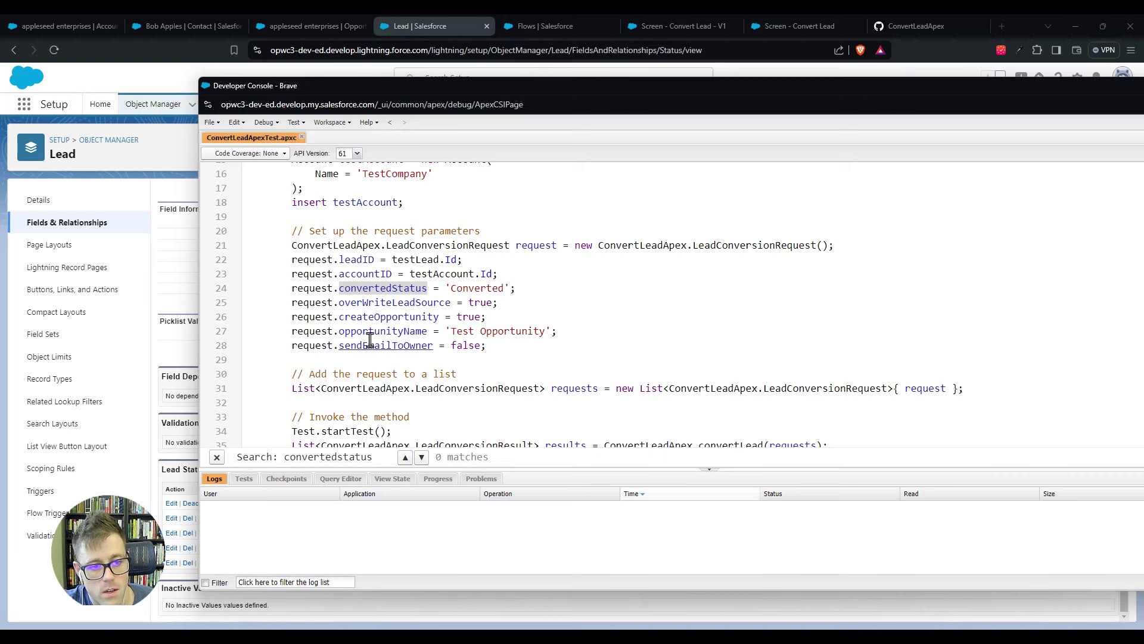
{"action": "triple_click", "coordinate": [294, 288]}
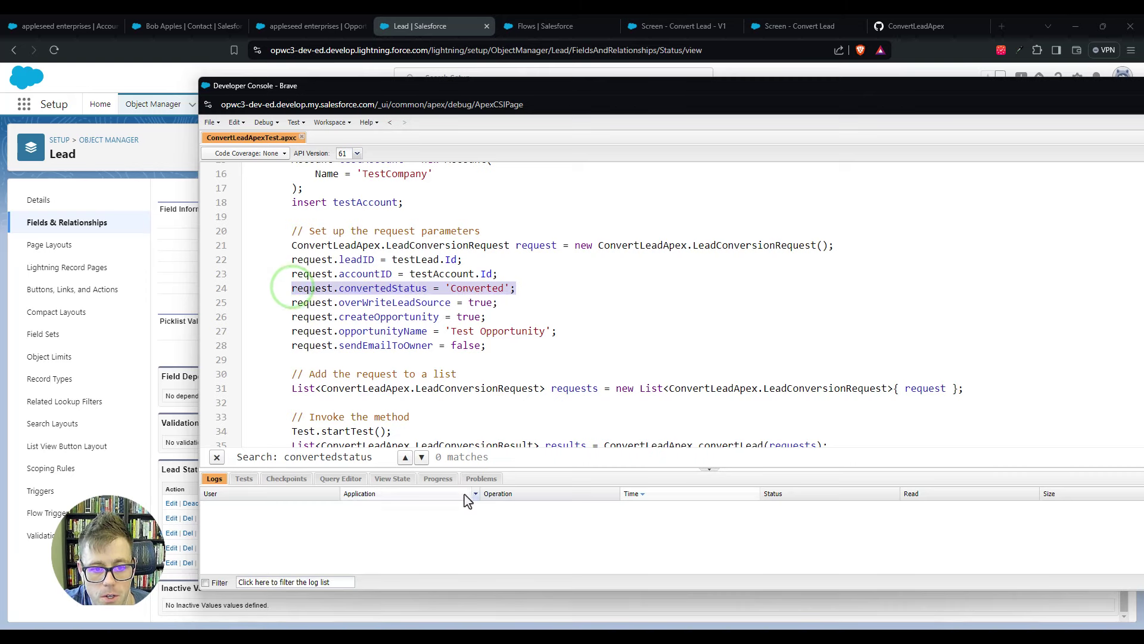
{"action": "left_click", "coordinate": [421, 458]}
{"action": "scroll", "coordinate": [423, 331], "scroll_direction": "down", "scroll_amount": 3}
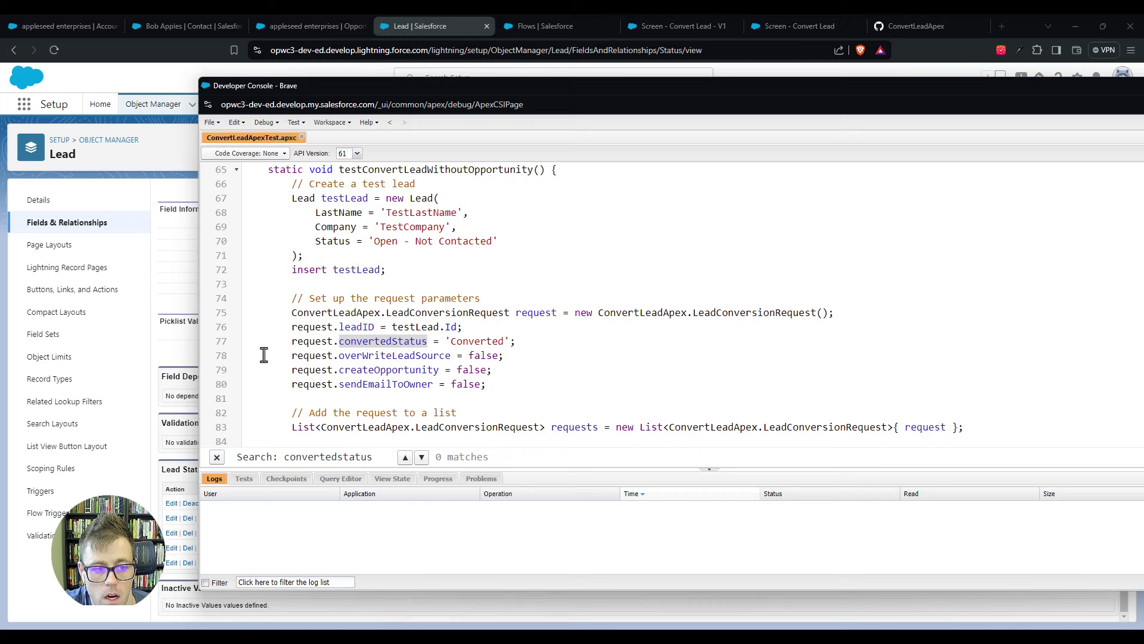
{"action": "triple_click", "coordinate": [282, 344]}
{"action": "left_click", "coordinate": [422, 457]}
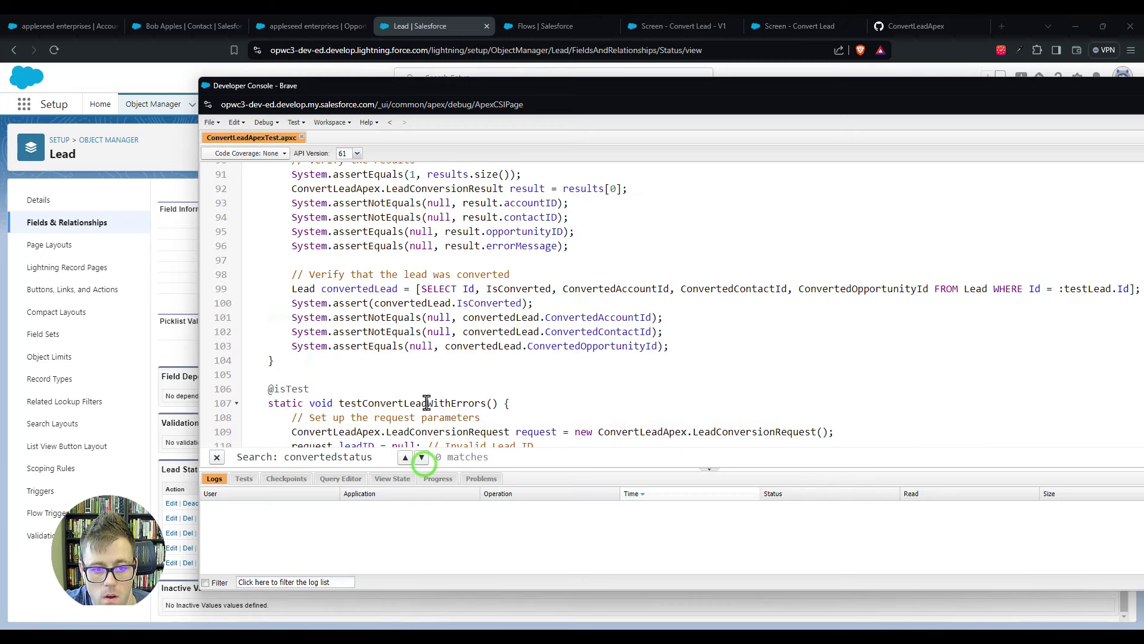
{"action": "scroll", "coordinate": [424, 402], "scroll_direction": "down", "scroll_amount": 6}
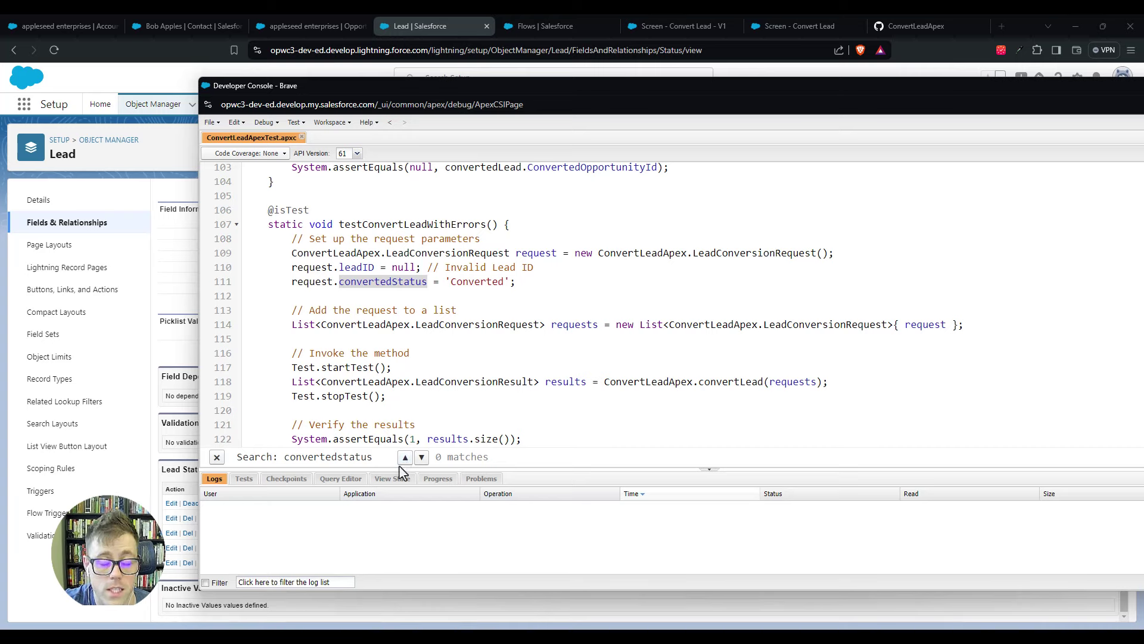
{"action": "left_click", "coordinate": [556, 373]}
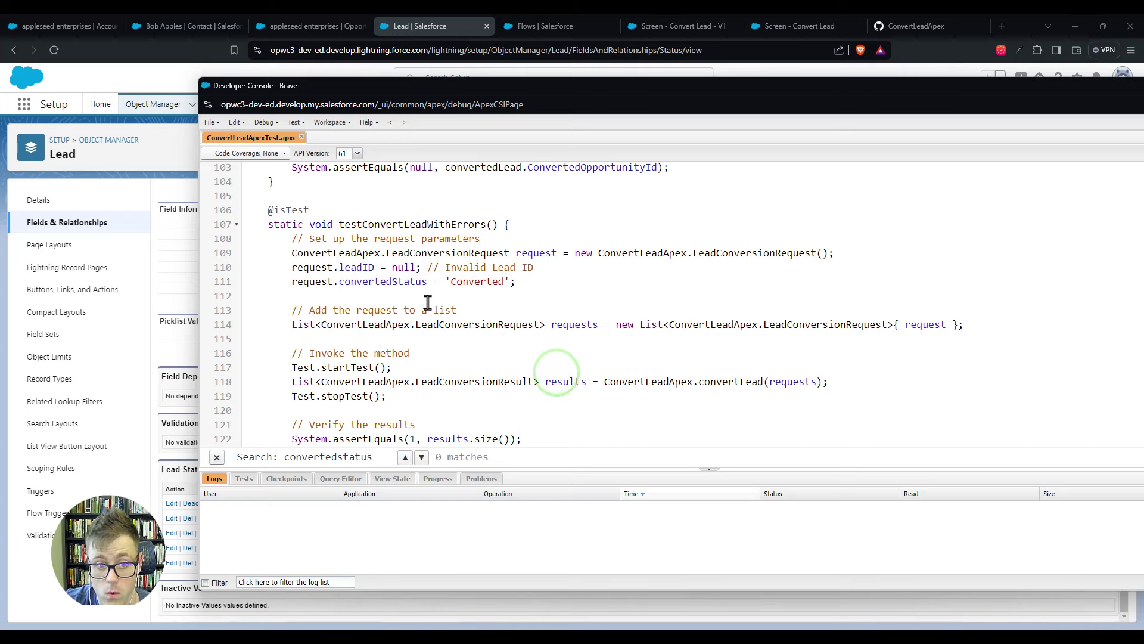
{"action": "left_click", "coordinate": [483, 281]}
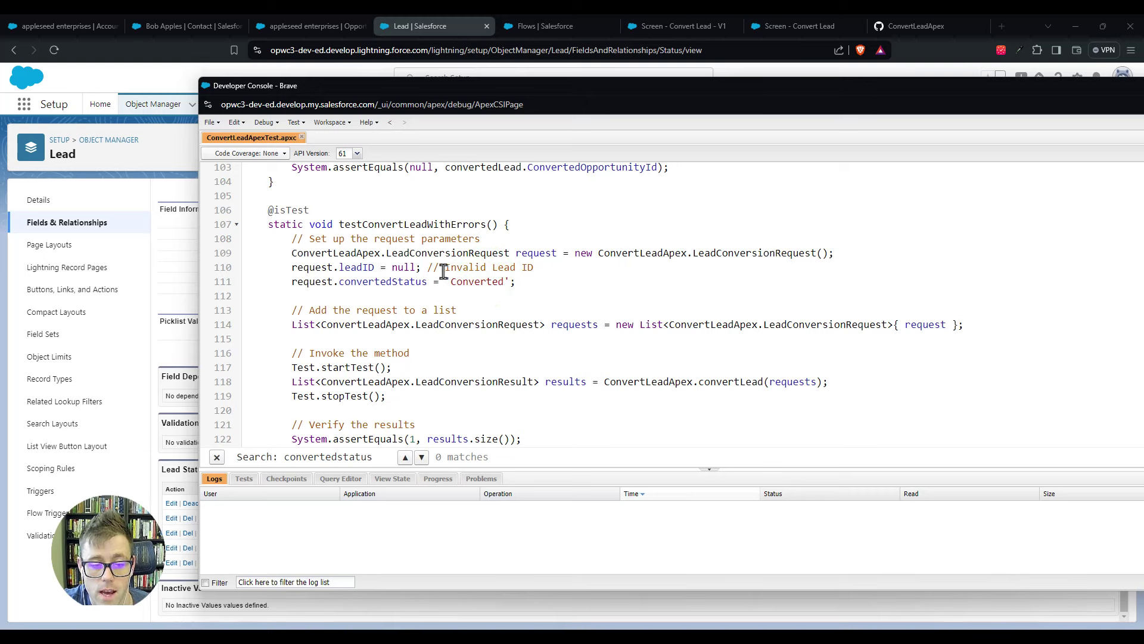
{"action": "left_click", "coordinate": [217, 457]}
- Start a new test run of all three ConvertLeadApexTest methods
{"action": "left_click", "coordinate": [294, 122]}
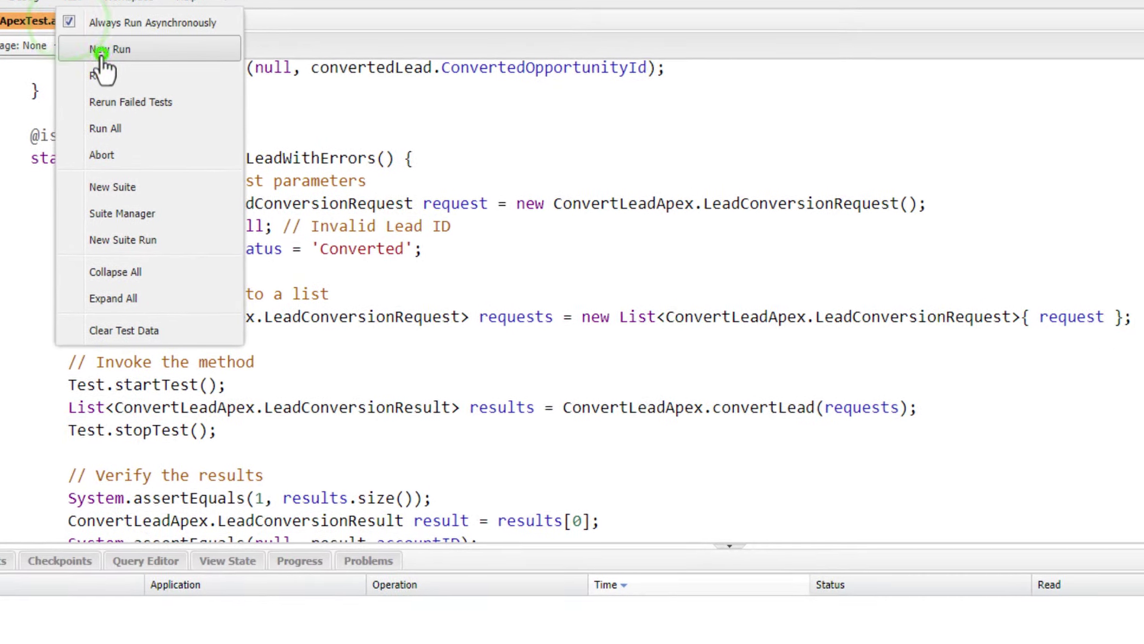
{"action": "left_click", "coordinate": [100, 51]}
{"action": "left_click", "coordinate": [279, 275]}
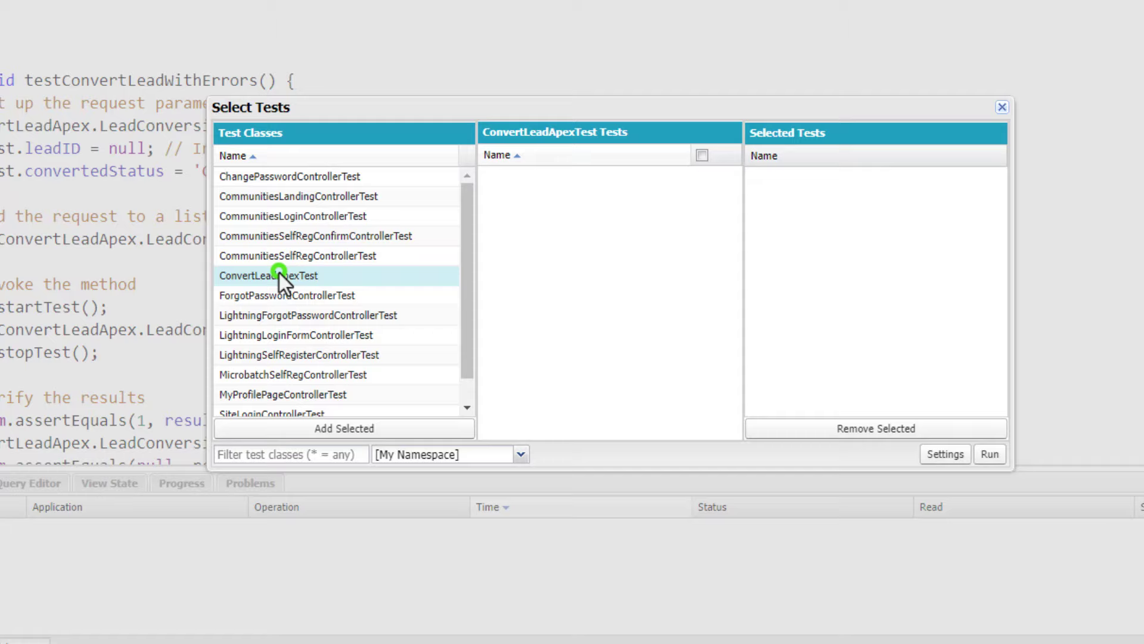
{"action": "left_click", "coordinate": [702, 155]}
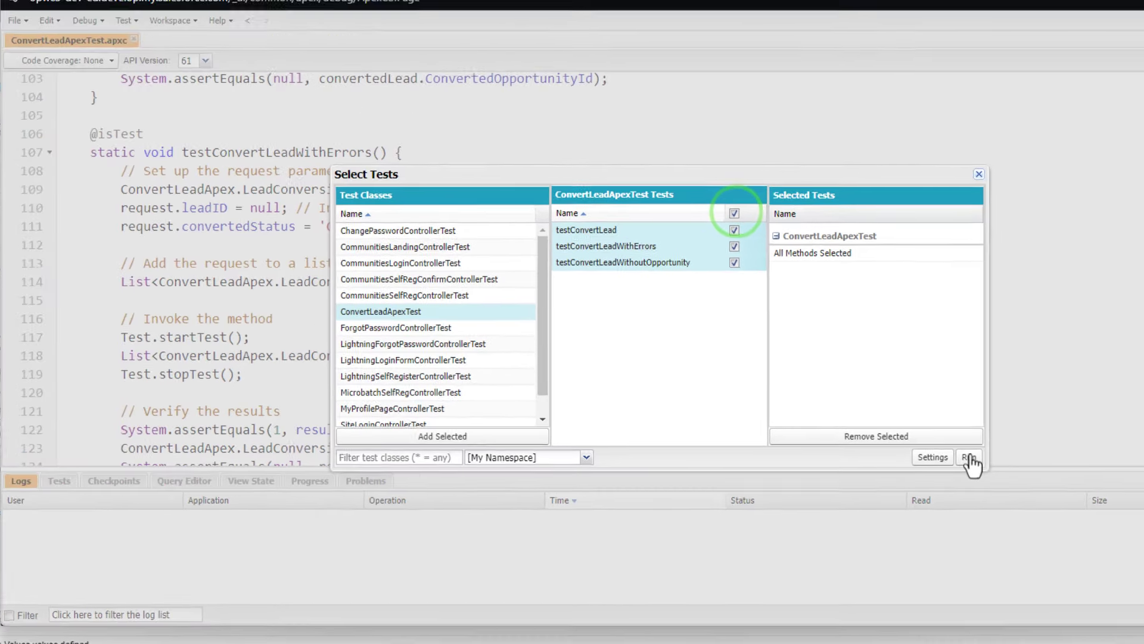
{"action": "left_click", "coordinate": [969, 459]}
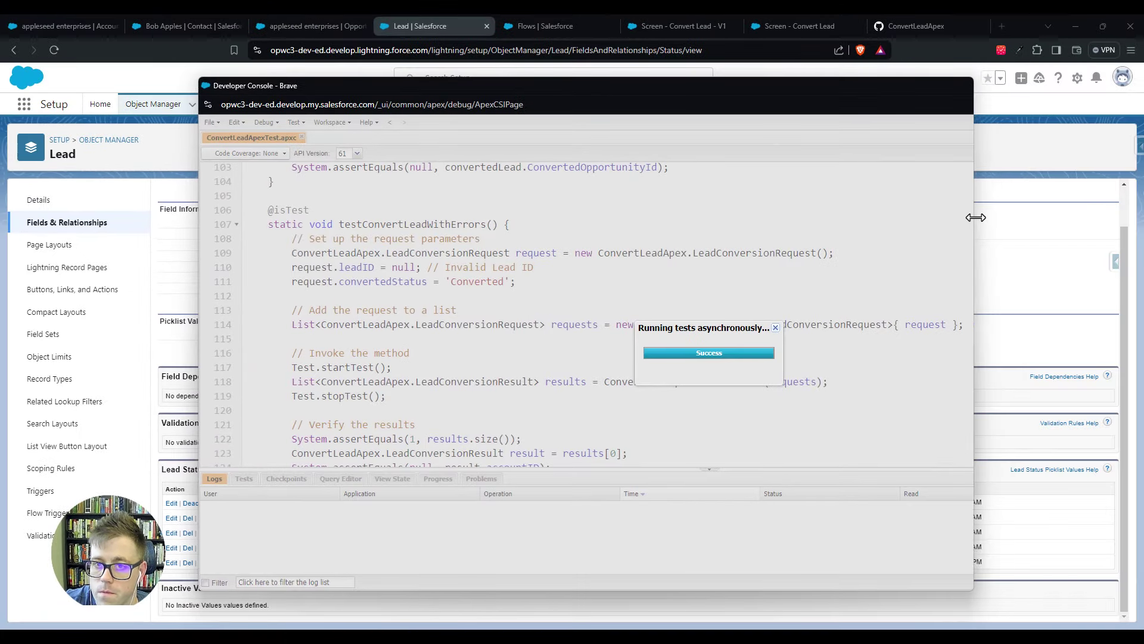
- Show the passing run's details and ConvertLeadApex's 91% code coverage (44/48 lines)
{"action": "left_click_drag", "start_coordinate": [975, 218], "coordinate": [923, 218]}
{"action": "left_click_drag", "start_coordinate": [538, 90], "coordinate": [498, 69]}
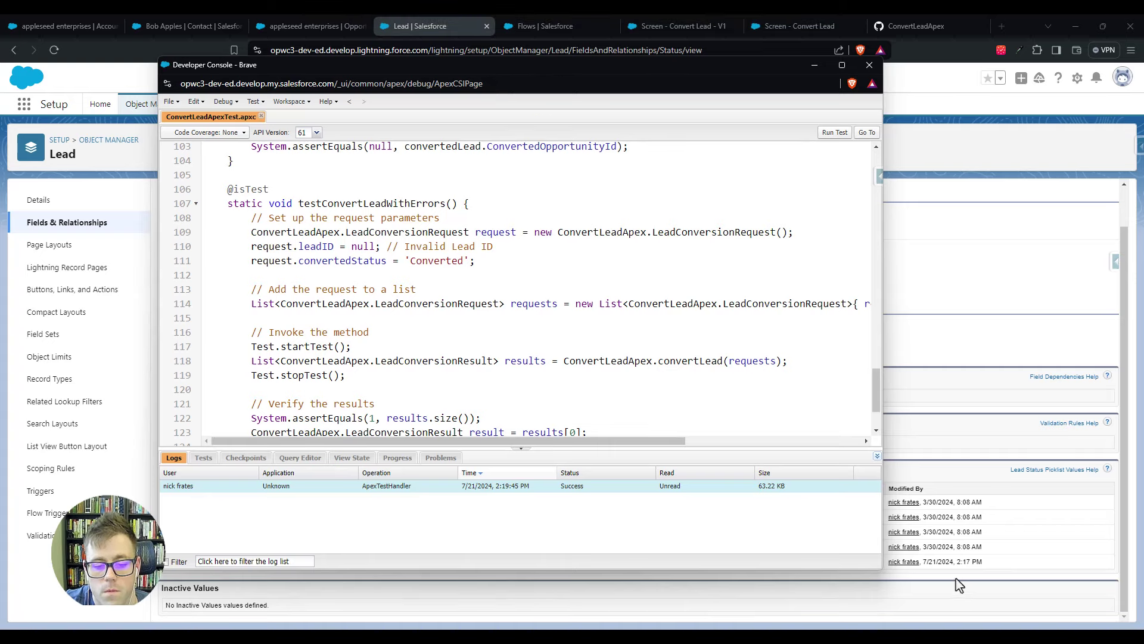
{"action": "left_click_drag", "start_coordinate": [884, 575], "coordinate": [953, 589]}
{"action": "left_click", "coordinate": [203, 479]}
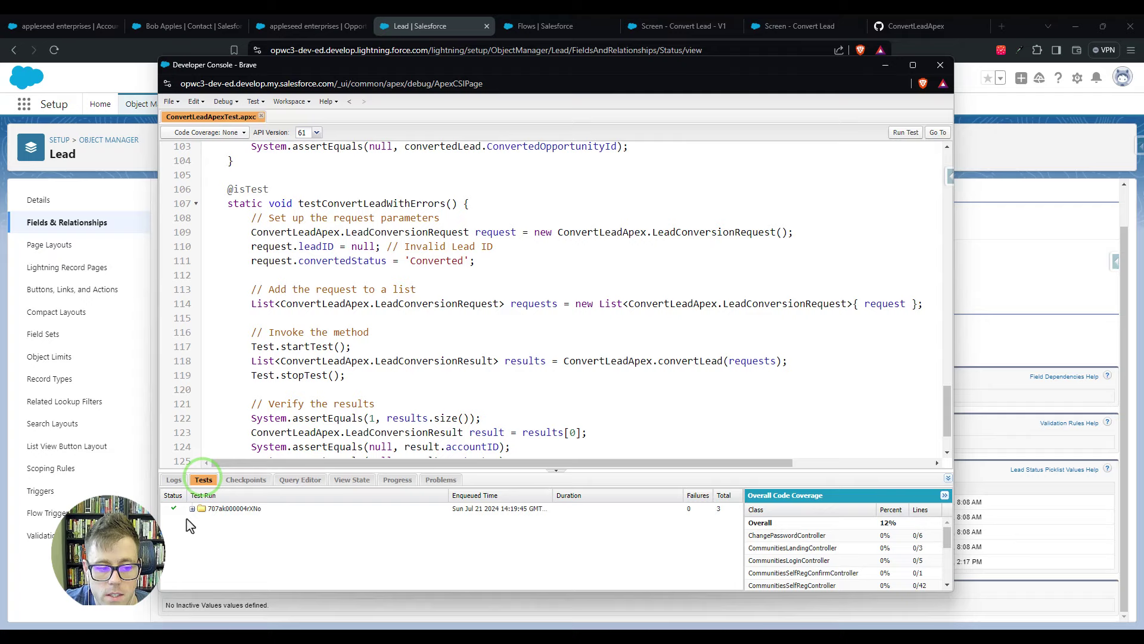
{"action": "double_click", "coordinate": [391, 508]}
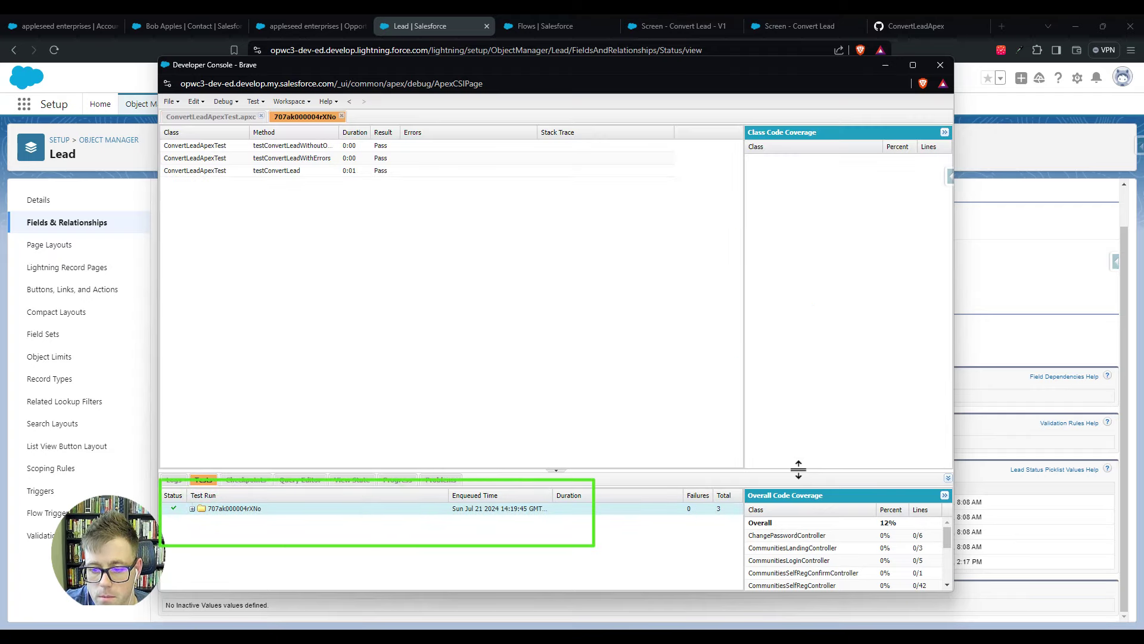
{"action": "left_click_drag", "start_coordinate": [798, 470], "coordinate": [775, 322]}
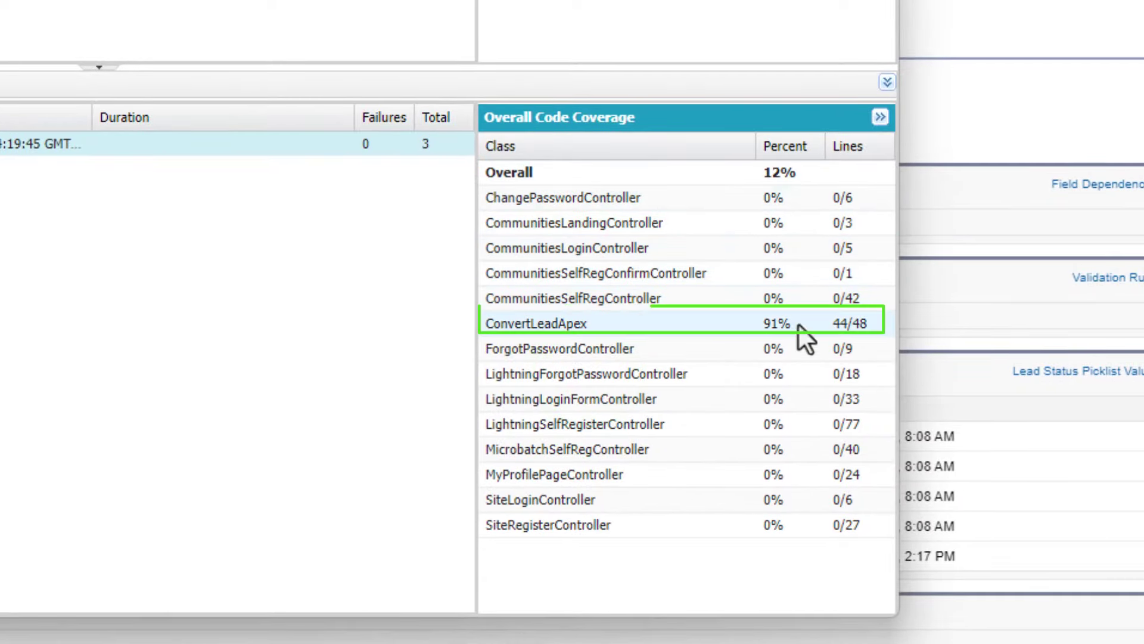